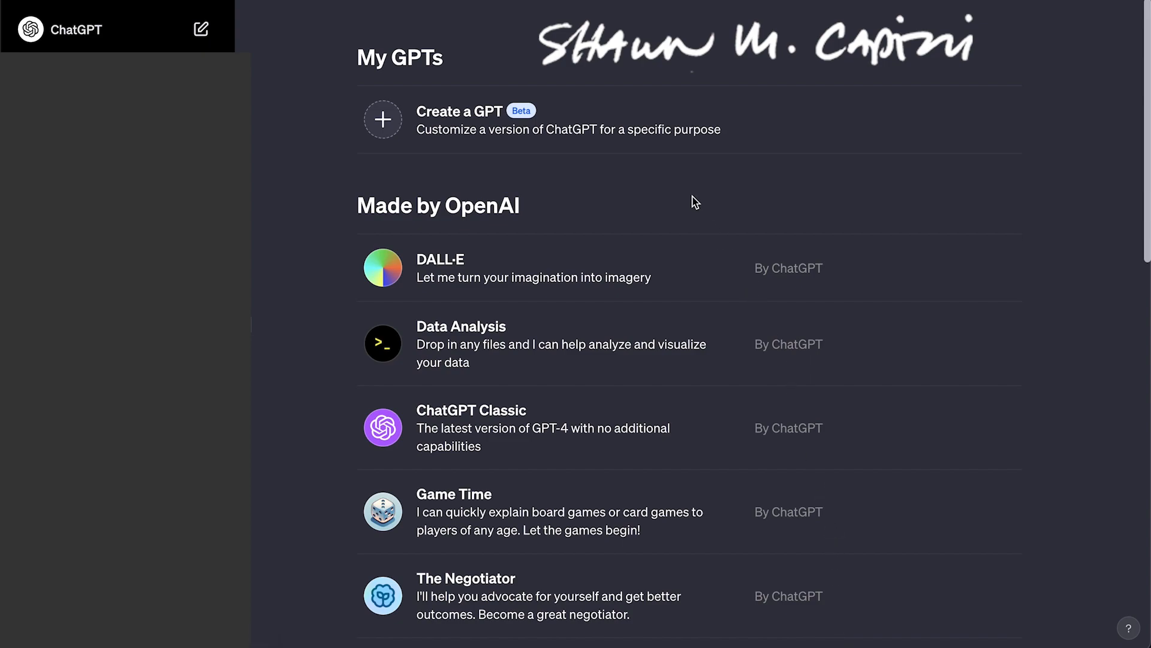
Start creating a new GPT and look through the fields and capabilities on its configuration form
{"action": "left_click", "coordinate": [390, 120]}
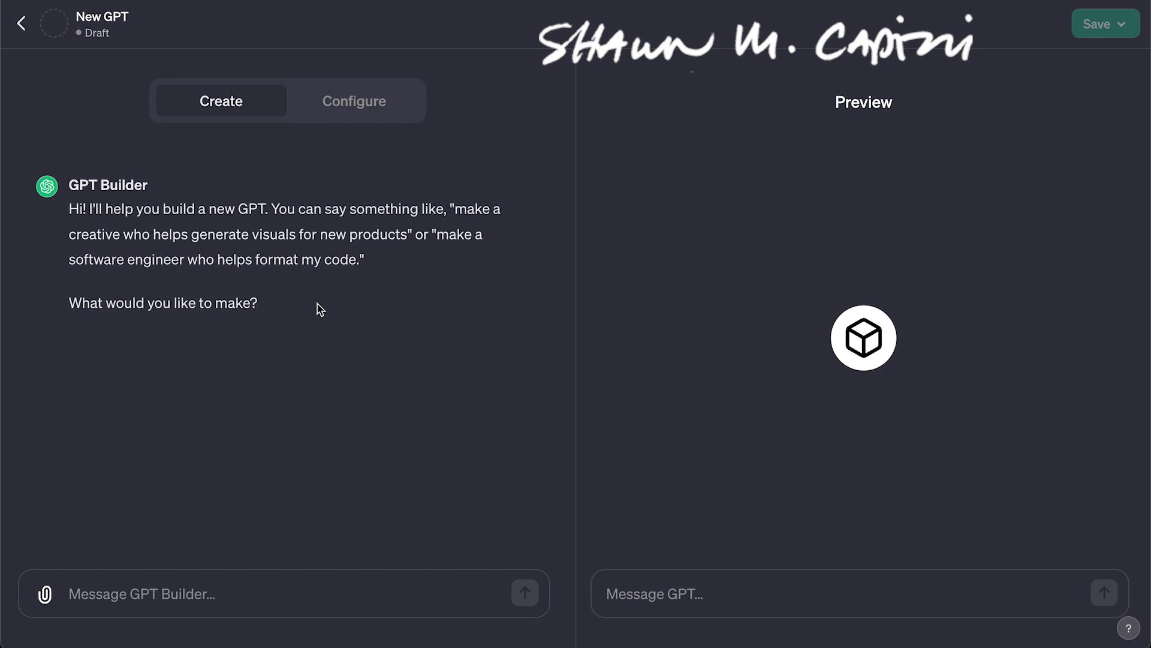
{"action": "left_click", "coordinate": [171, 594]}
{"action": "left_click", "coordinate": [376, 102]}
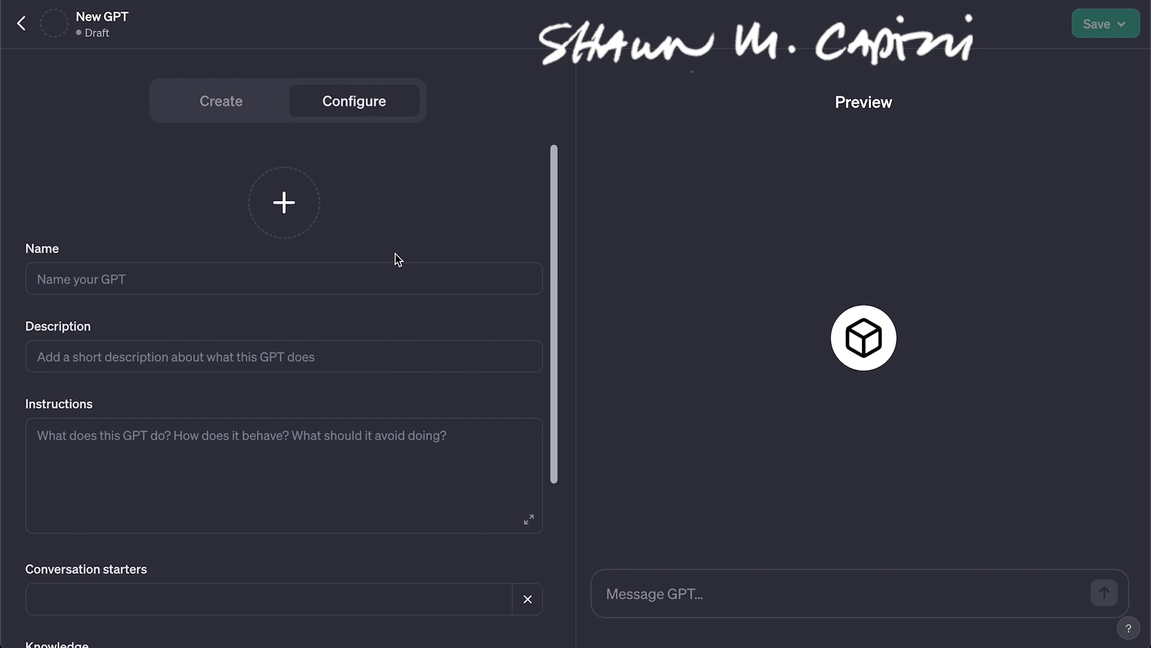
{"action": "scroll", "coordinate": [396, 257], "scroll_direction": "down", "scroll_amount": 4}
{"action": "scroll", "coordinate": [398, 253], "scroll_direction": "up", "scroll_amount": 4}
{"action": "scroll", "coordinate": [437, 254], "scroll_direction": "down", "scroll_amount": 3}
{"action": "scroll", "coordinate": [439, 255], "scroll_direction": "down", "scroll_amount": 2}
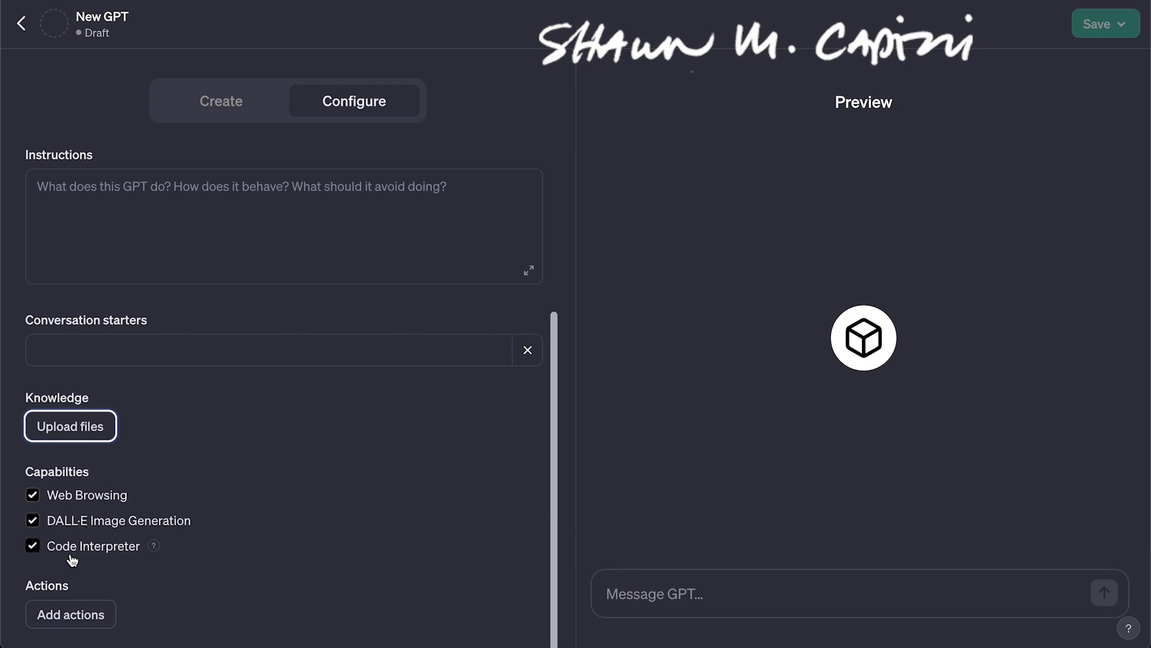
Start a new action for the GPT and compare its schema and authentication settings
{"action": "left_click", "coordinate": [66, 620]}
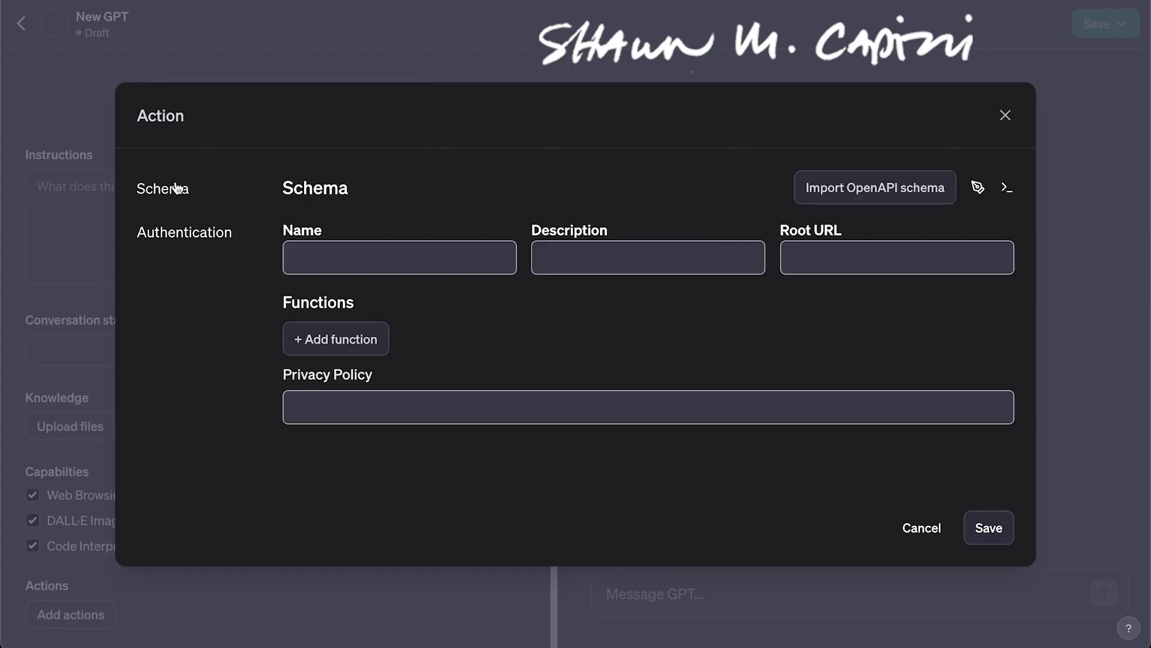
{"action": "left_click", "coordinate": [180, 242]}
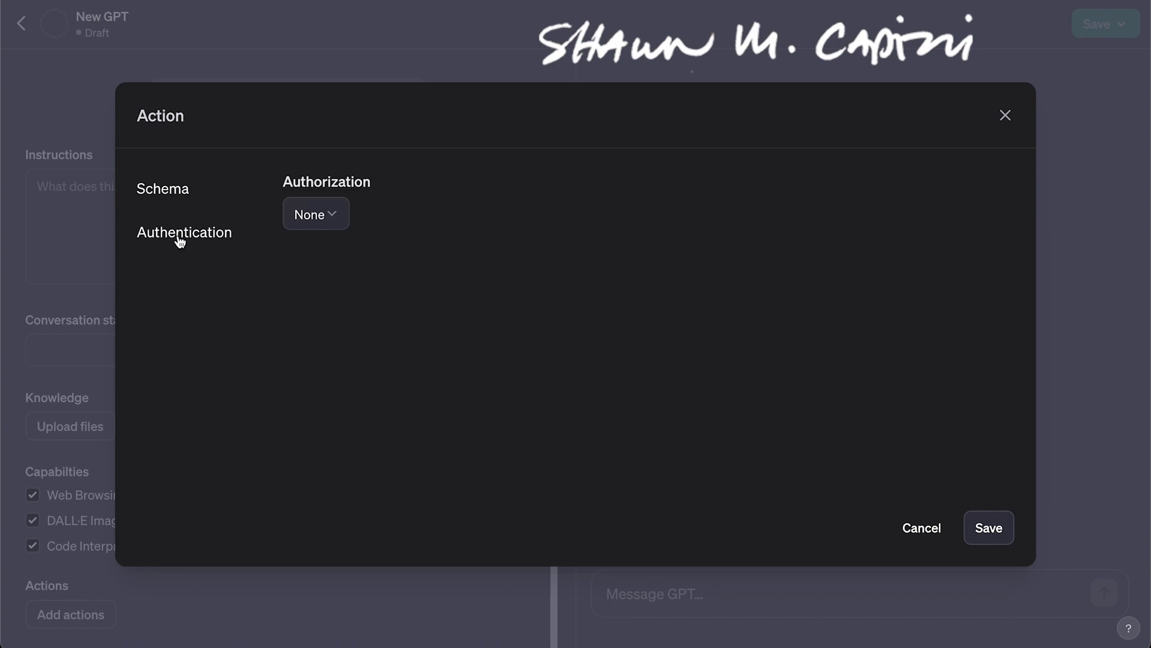
{"action": "left_click", "coordinate": [166, 195]}
{"action": "left_click", "coordinate": [168, 234]}
{"action": "left_click", "coordinate": [161, 193]}
{"action": "left_click", "coordinate": [168, 232]}
{"action": "left_click", "coordinate": [162, 192]}
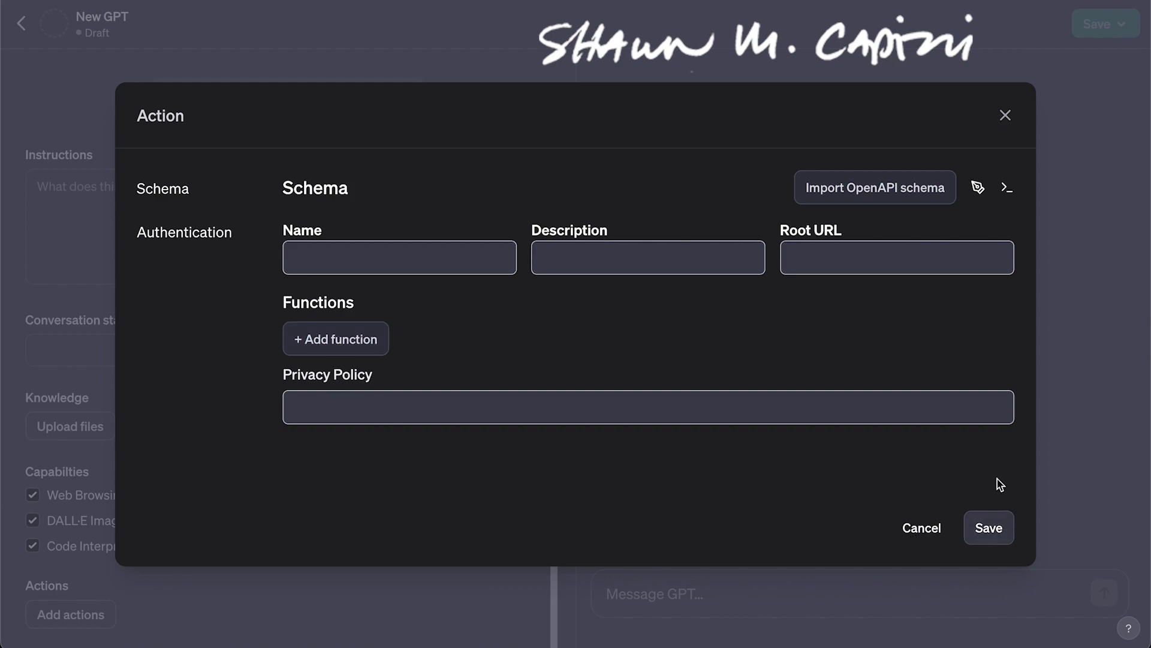
Examine the action's OpenAPI schema import and its raw JSON schema, leaving the action unsaved
{"action": "left_click", "coordinate": [882, 205]}
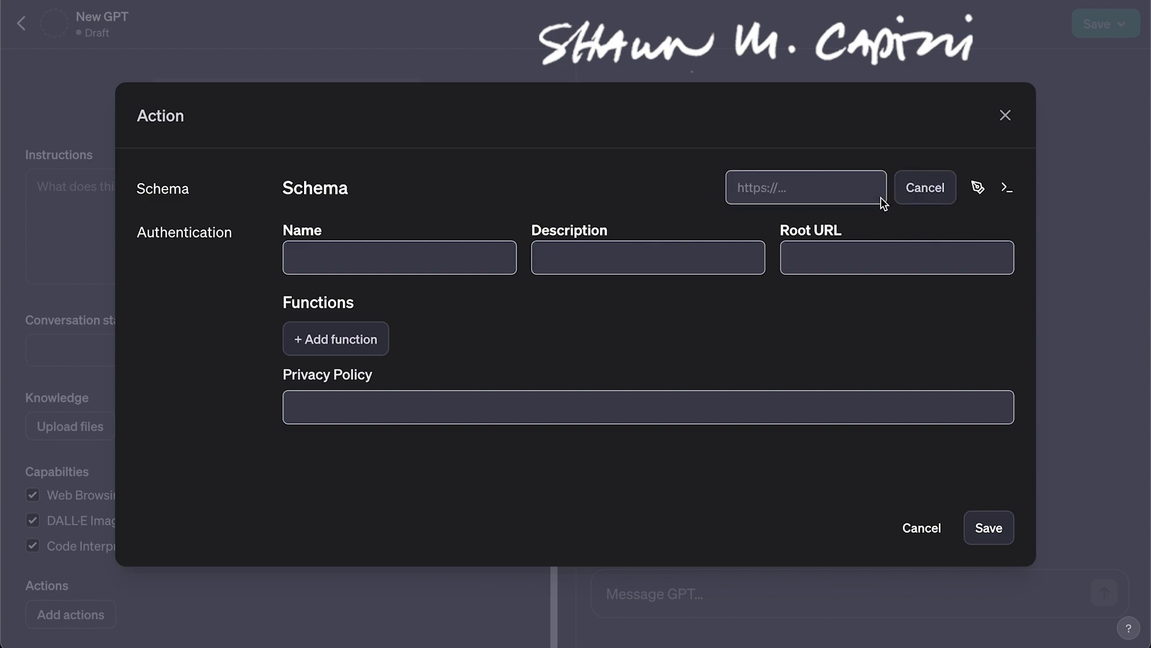
{"action": "left_click", "coordinate": [921, 195]}
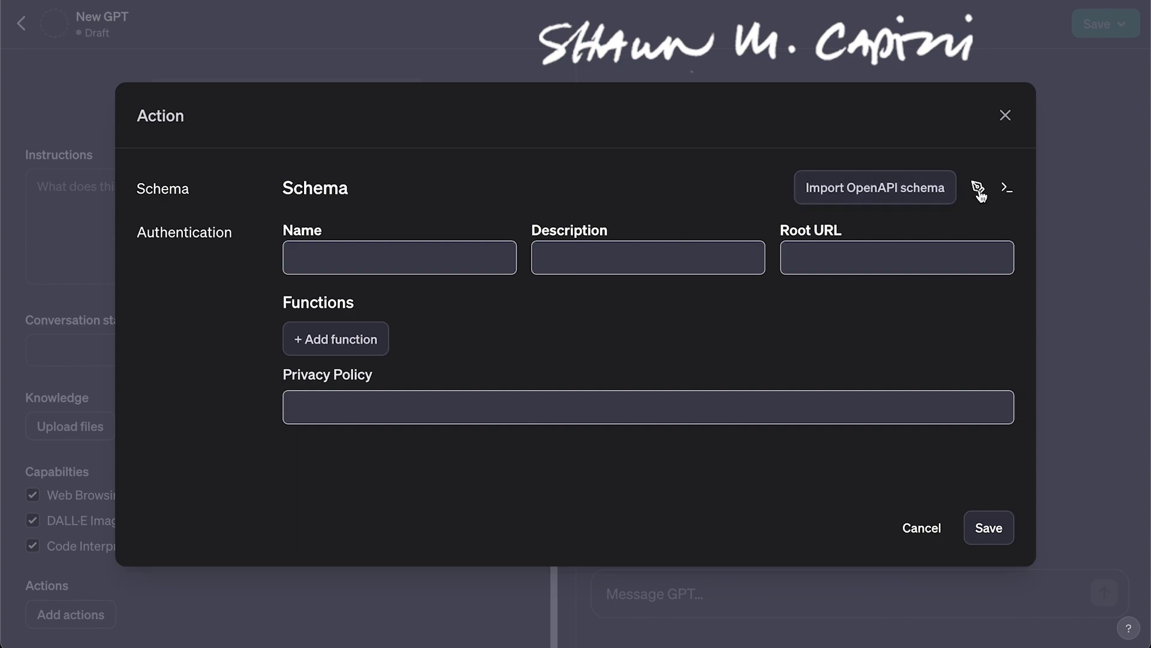
{"action": "left_click", "coordinate": [1006, 187]}
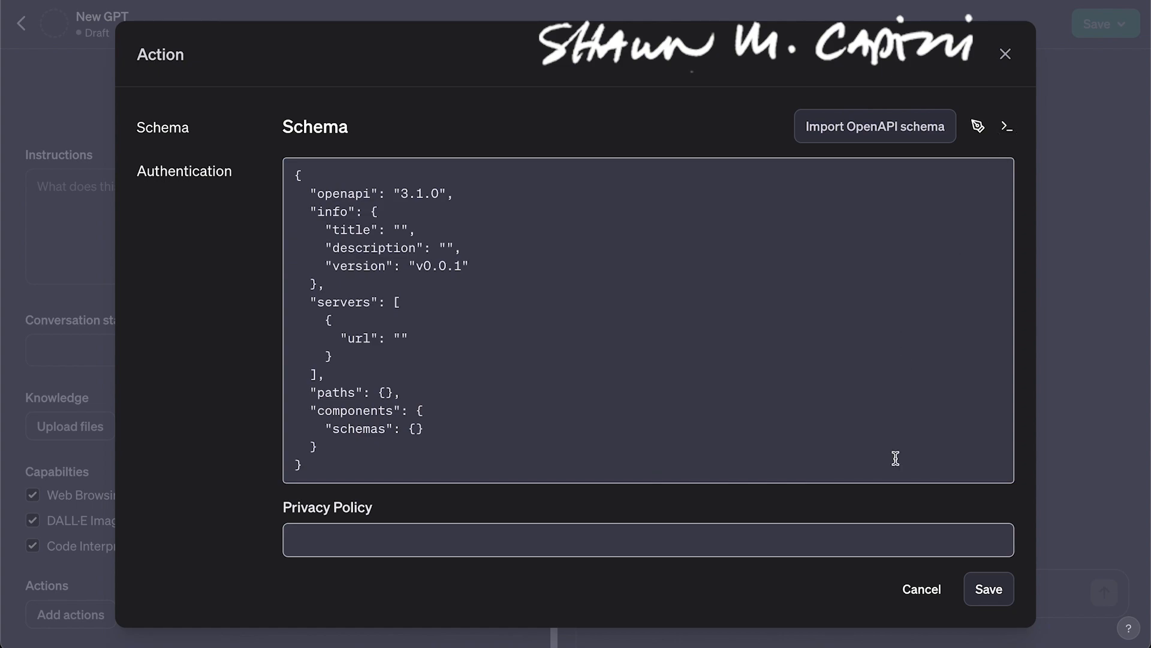
{"action": "left_click", "coordinate": [916, 589]}
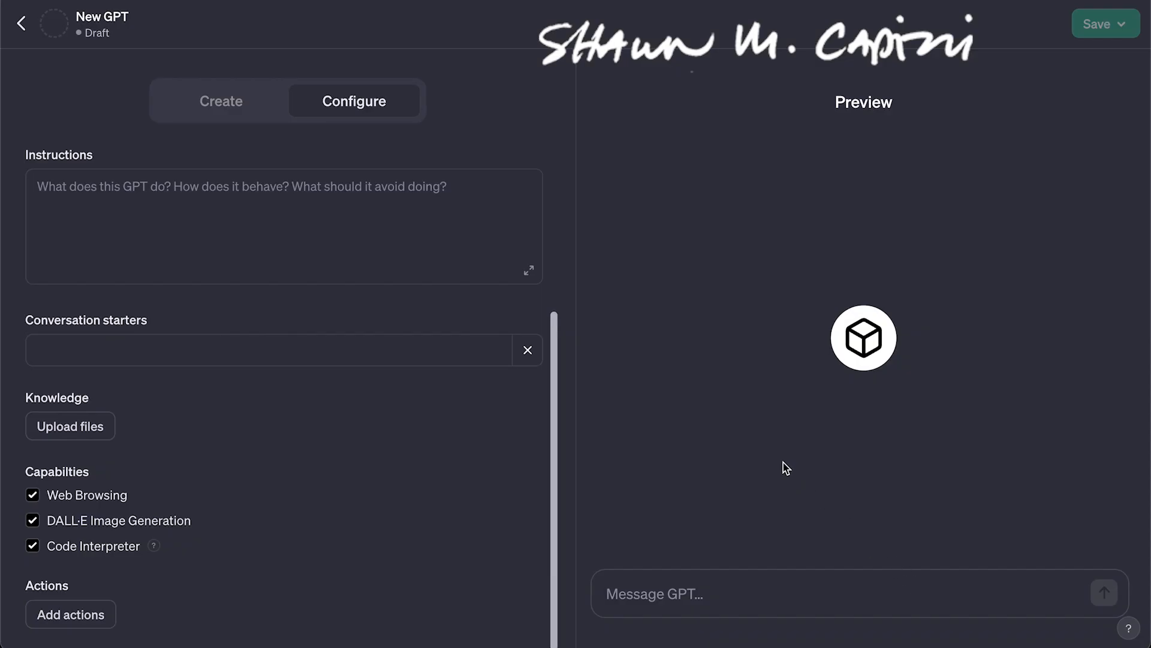
Send GPT Builder the request "Ice cream chooser, for times when people are unsure of what flavor to order."
{"action": "left_click", "coordinate": [211, 98]}
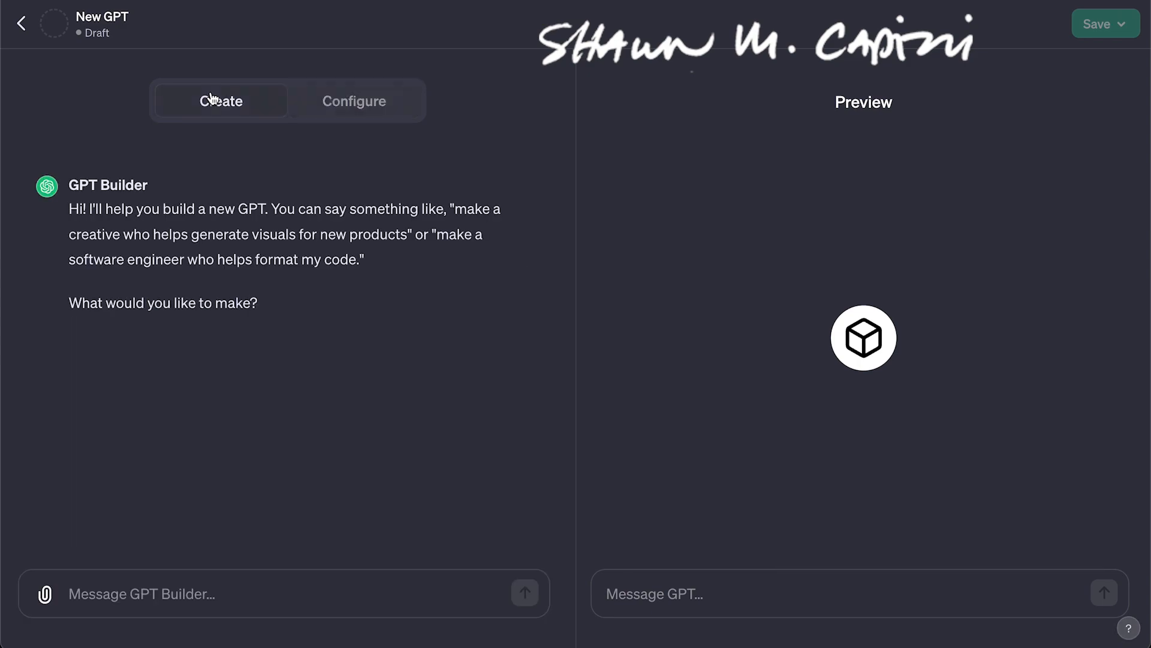
{"action": "left_click", "coordinate": [346, 106]}
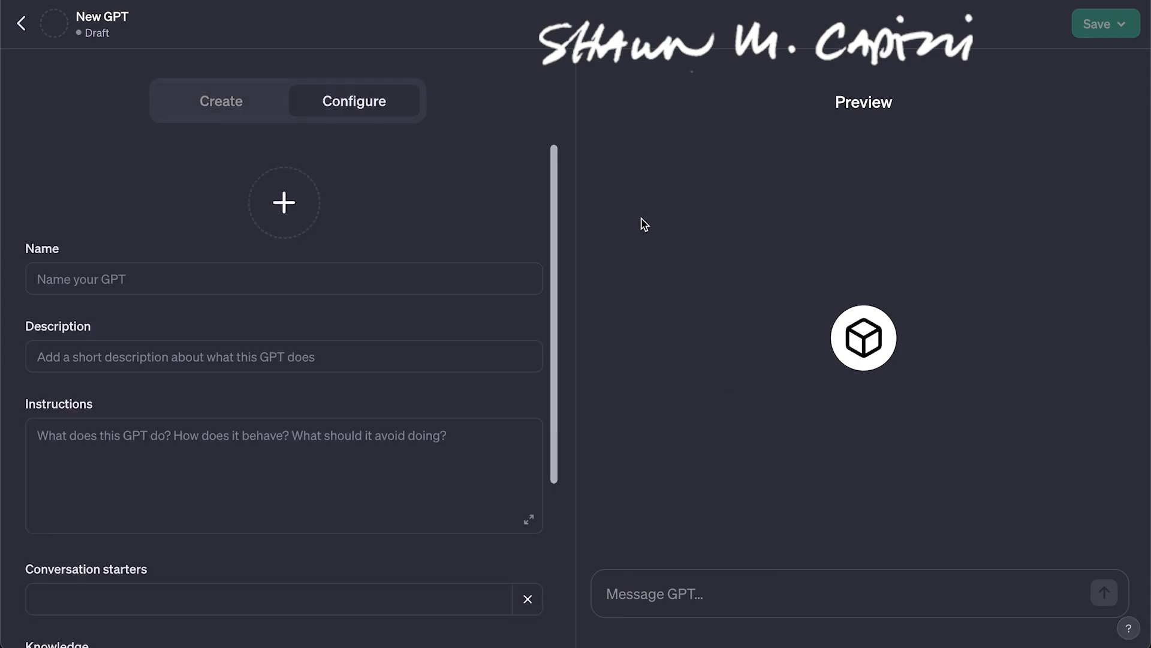
{"action": "left_click", "coordinate": [211, 109]}
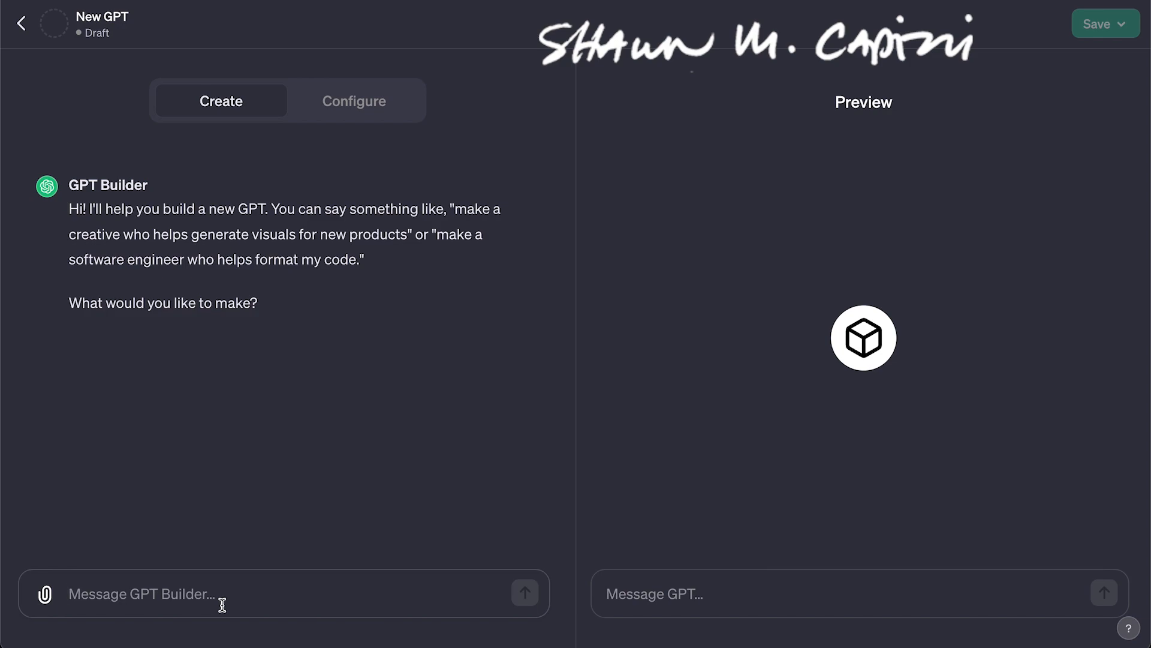
{"action": "type", "text": "I"}
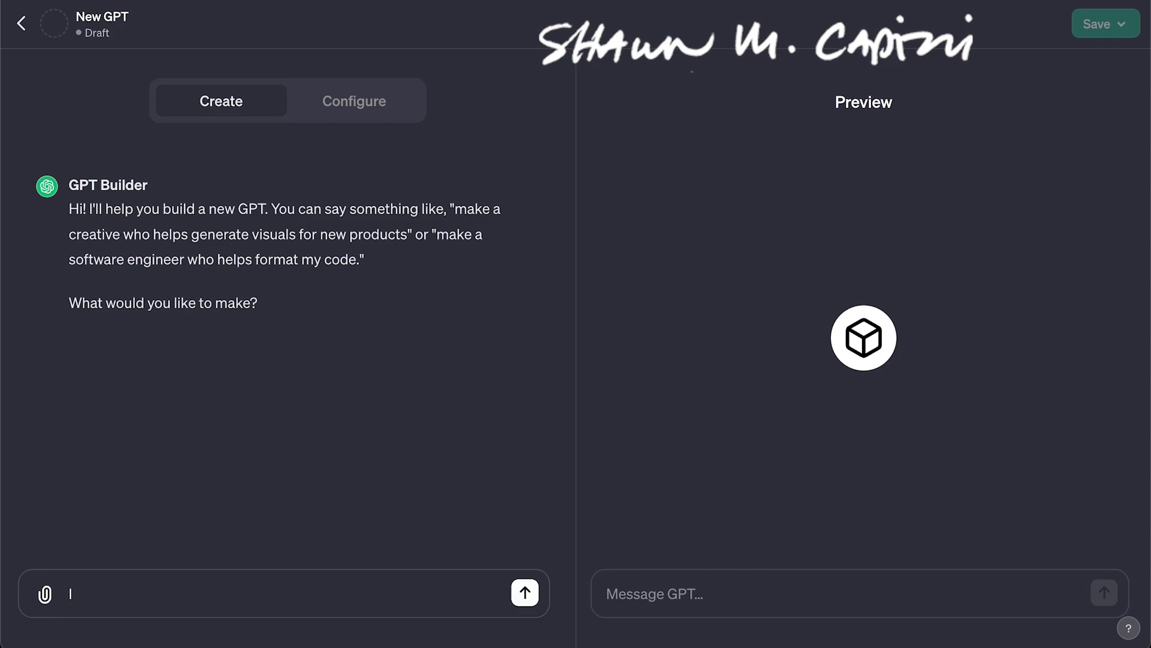
{"action": "type", "text": "cecream chooser"}
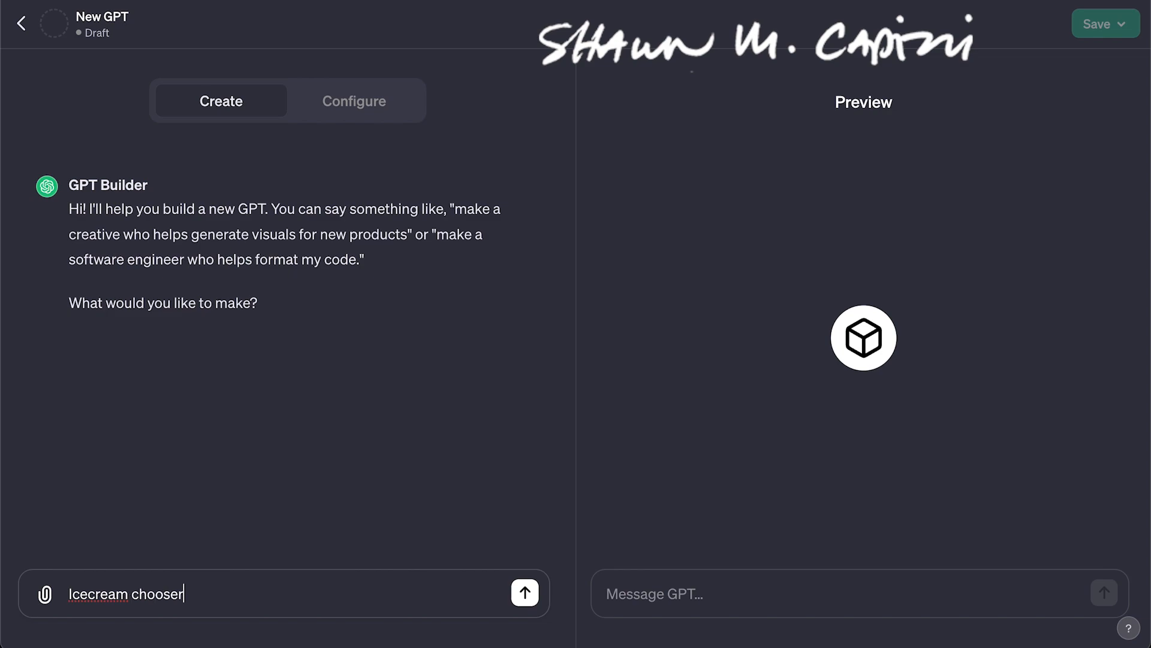
{"action": "left_click", "coordinate": [88, 595]}
{"action": "left_click", "coordinate": [198, 592]}
{"action": "type", "text": ", "}
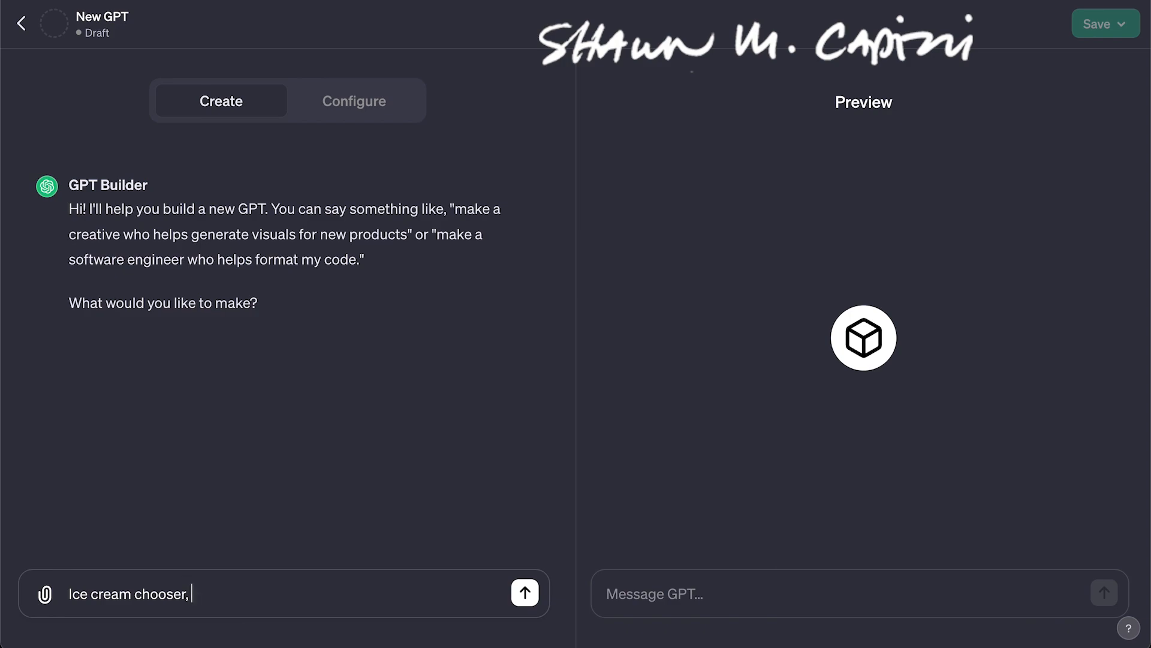
{"action": "type", "text": "for times whe"}
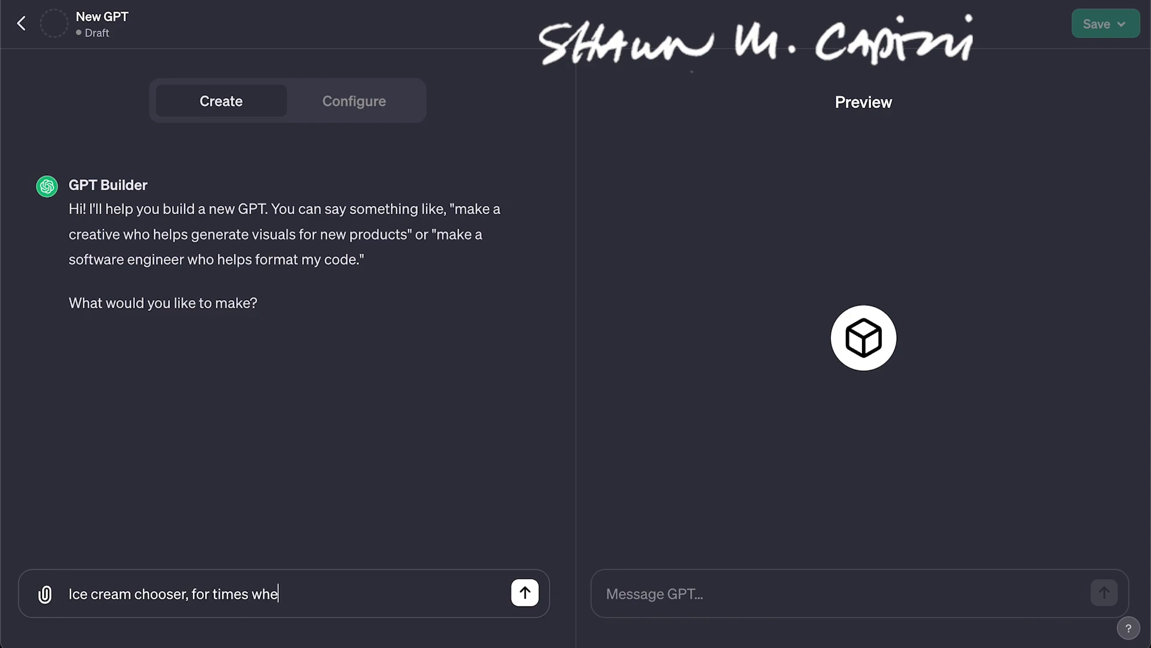
{"action": "type", "text": "n people are"}
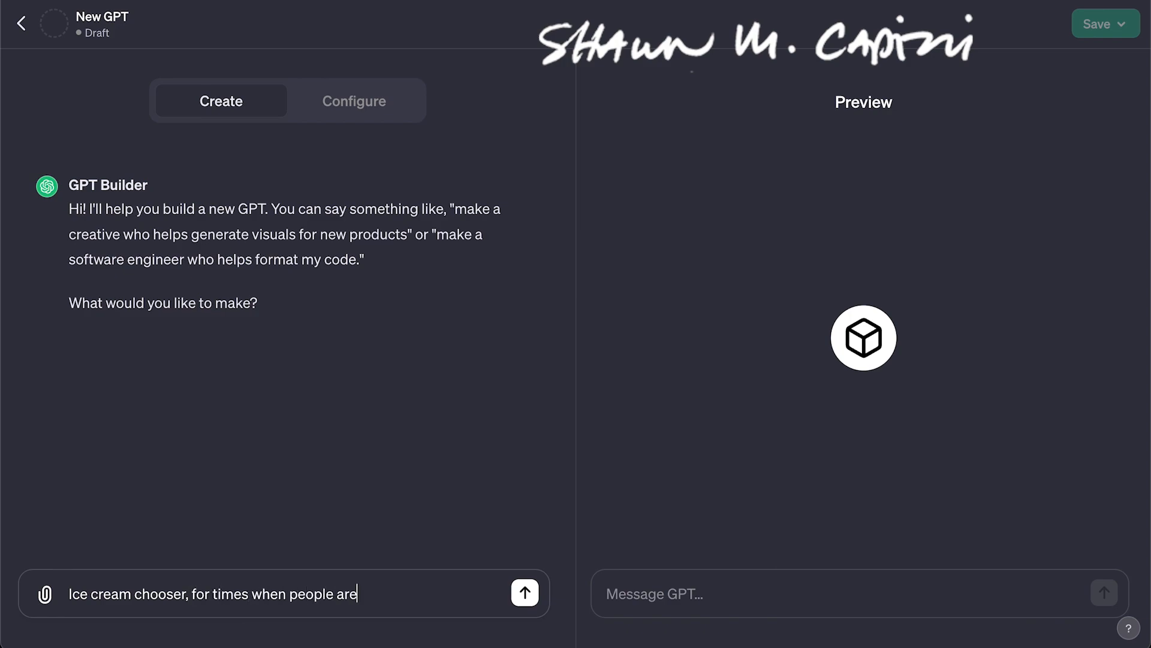
{"action": "type", "text": " unsure of what flavor "}
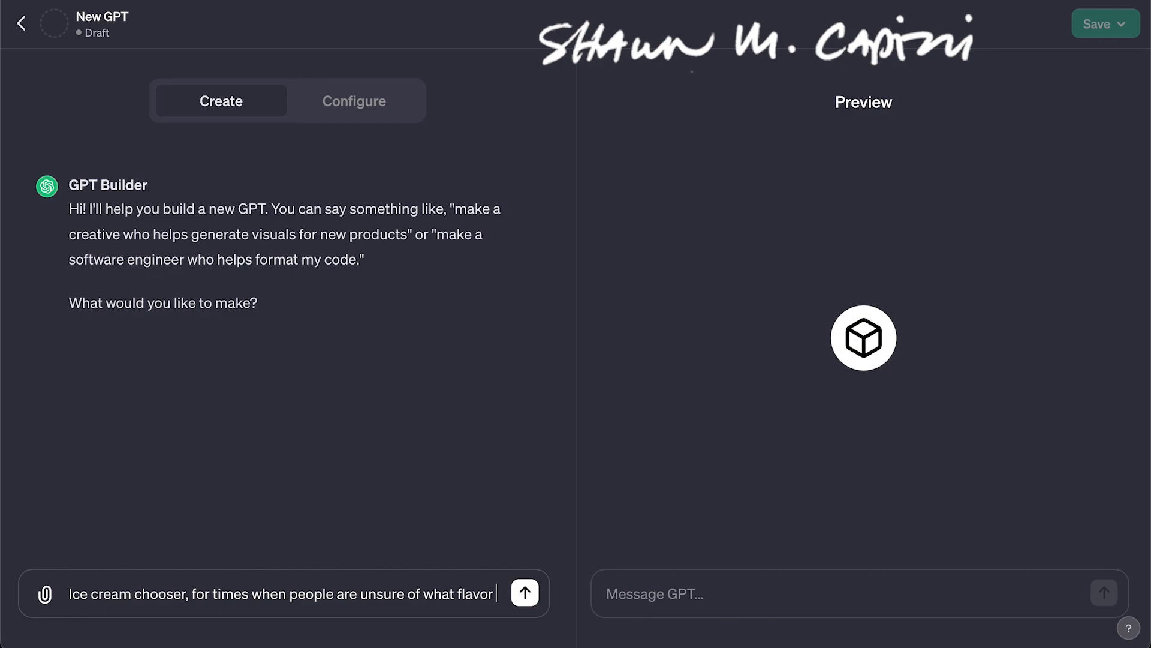
{"action": "type", "text": "to order"}
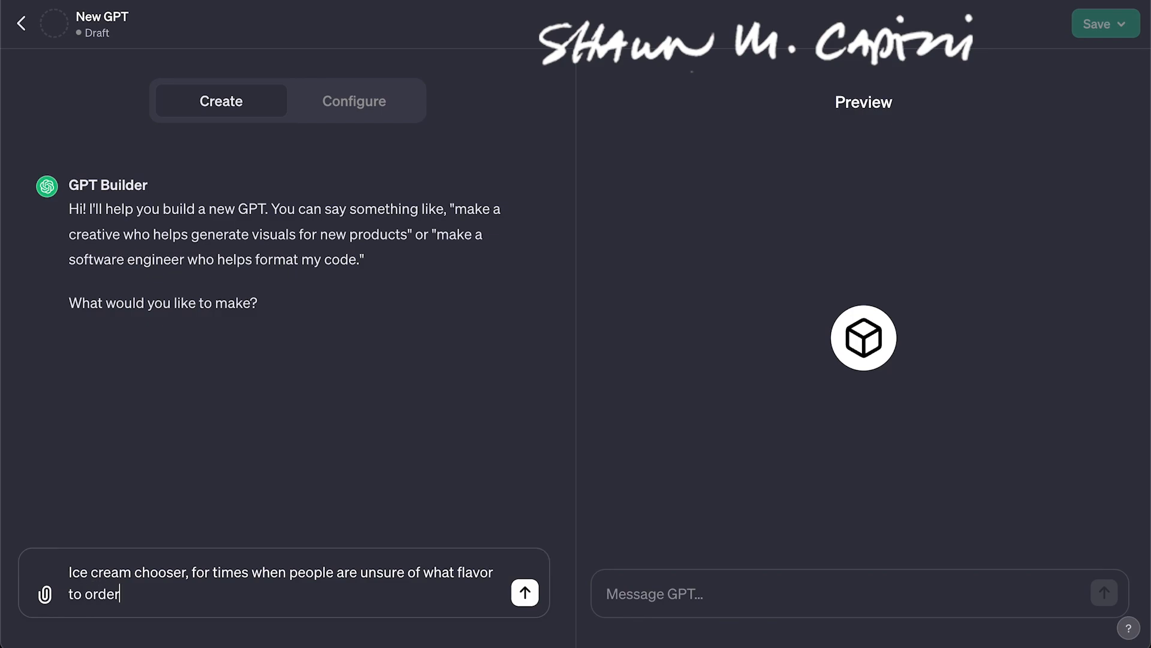
{"action": "type", "text": "."}
{"action": "key", "text": "Return"}
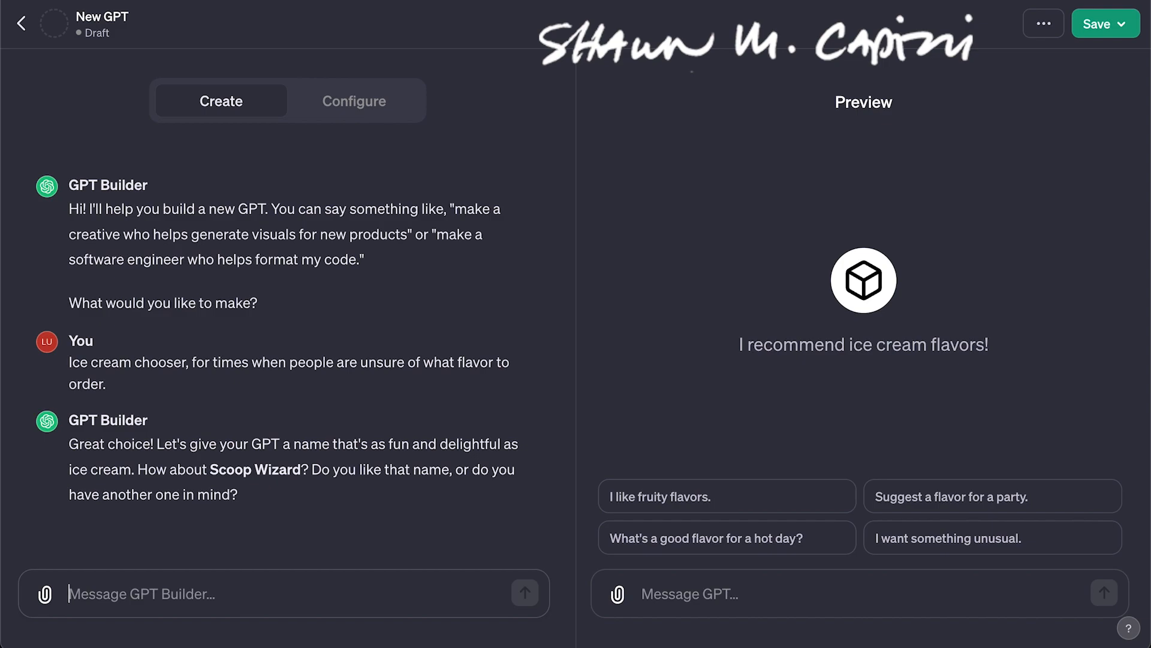
Answer the name suggestion with "Lets try something more funny and kid positive"
{"action": "type", "text": "Let"}
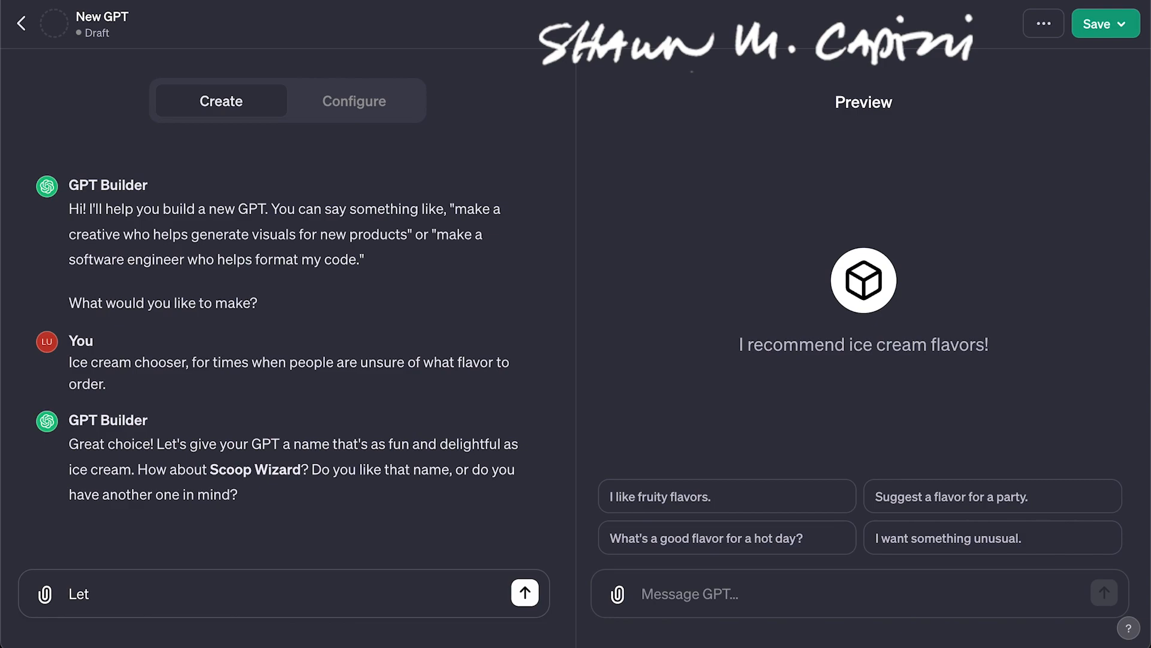
{"action": "type", "text": "s try something "}
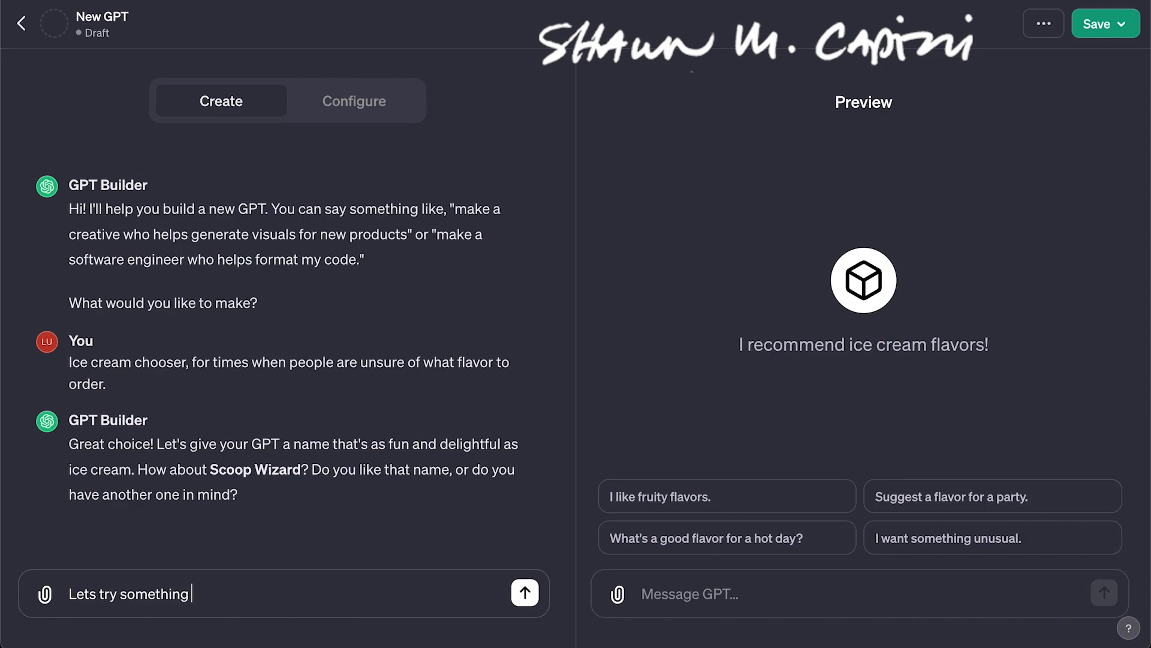
{"action": "type", "text": "more funny and kid"}
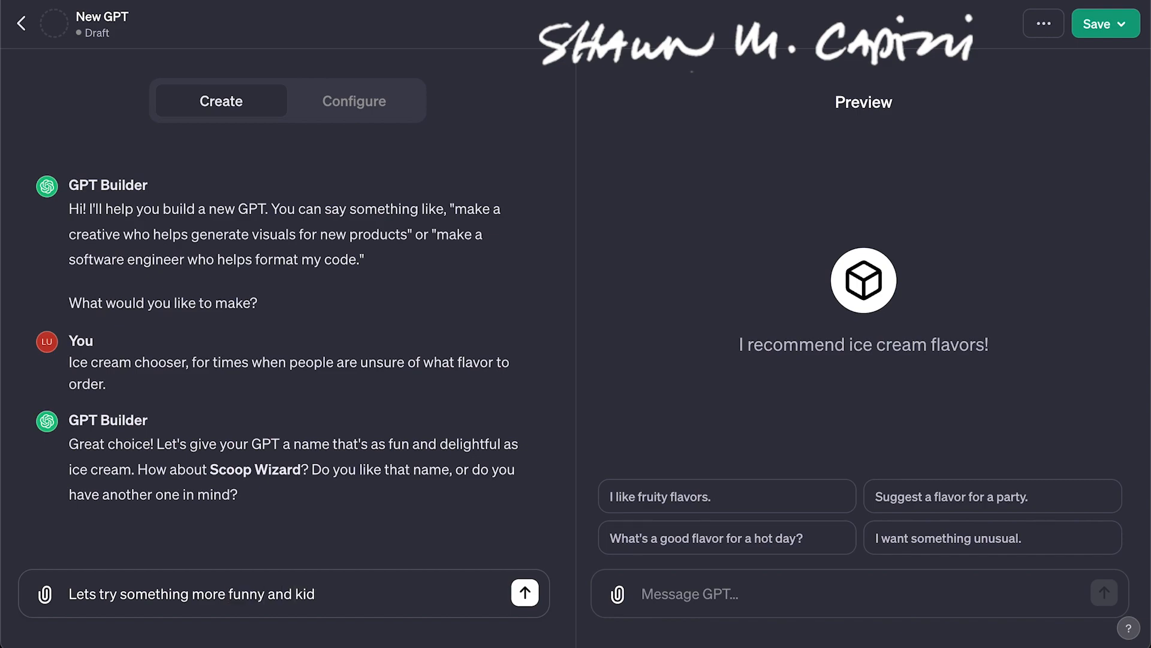
{"action": "type", "text": " positive"}
{"action": "key", "text": "Return"}
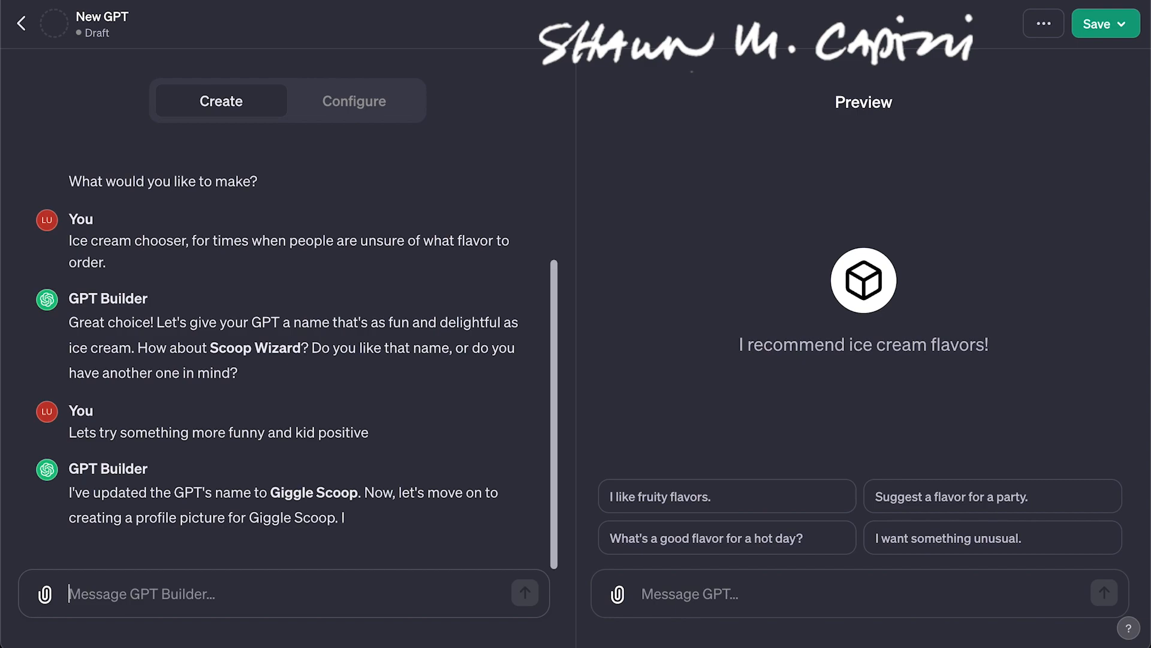
Reply "No, not yet." to GPT Builder's plan to create a profile picture
{"action": "type", "text": "Noj"}
{"action": "key", "text": "BackSpace"}
{"action": "type", "text": ", n ot yet."}
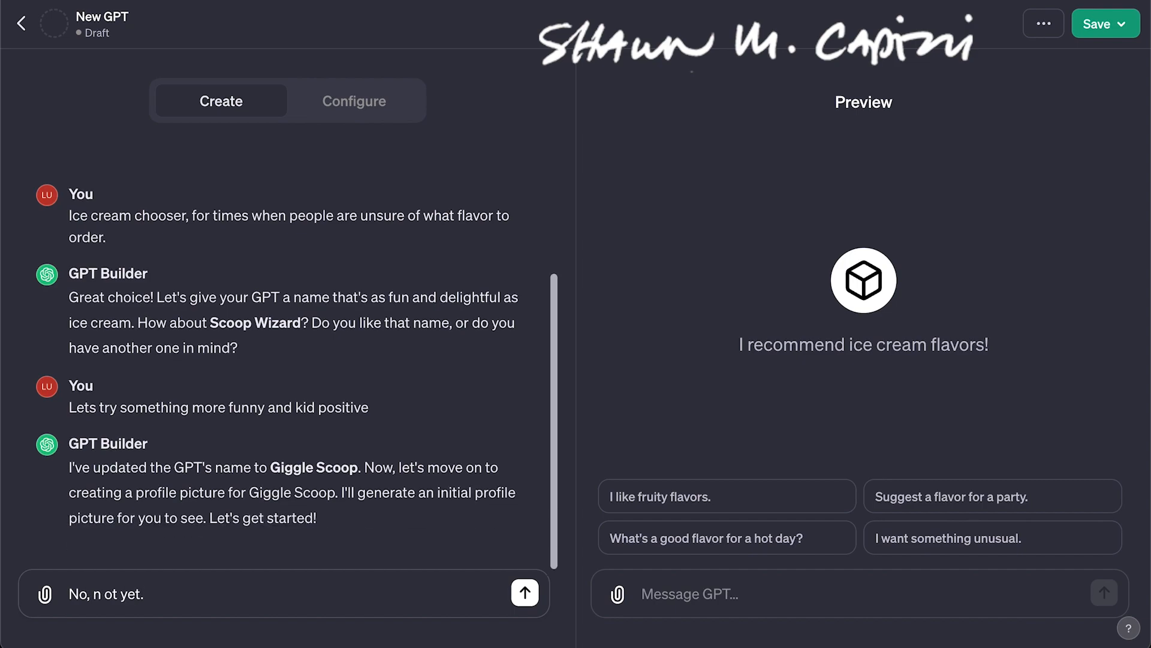
{"action": "left_click", "coordinate": [106, 594]}
{"action": "key", "text": "BackSpace"}
{"action": "key", "text": "Return"}
Rename the GPT by telling GPT Builder "Lets call our GPT "ice cream dance""
{"action": "type", "text": "Le"}
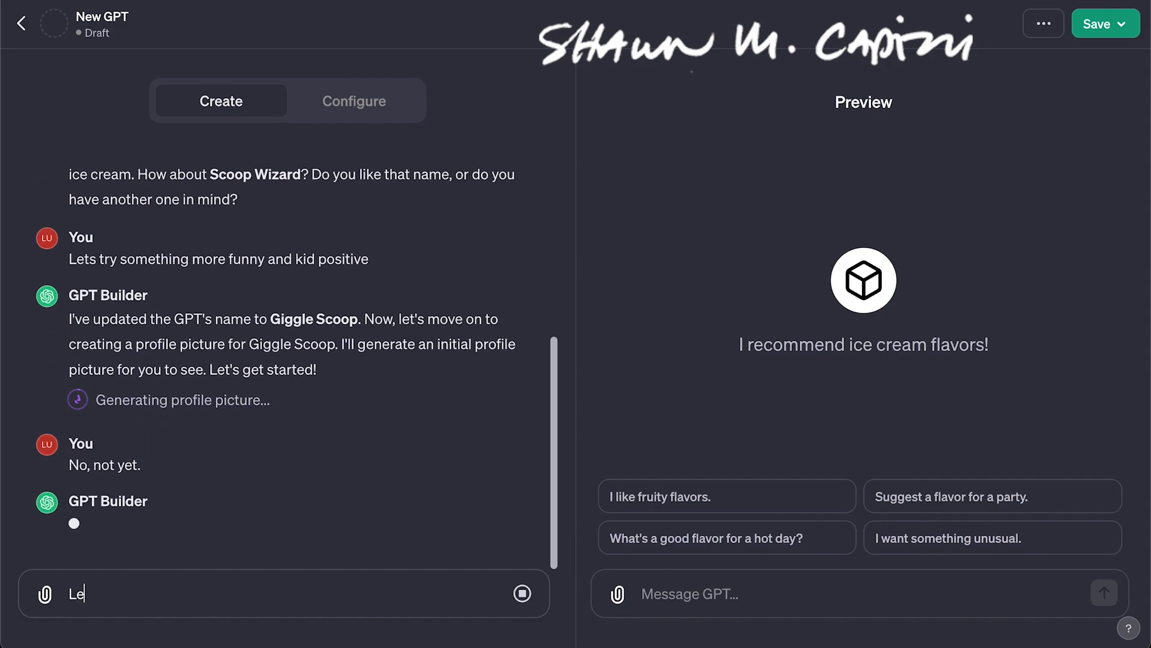
{"action": "type", "text": "ts call ou"}
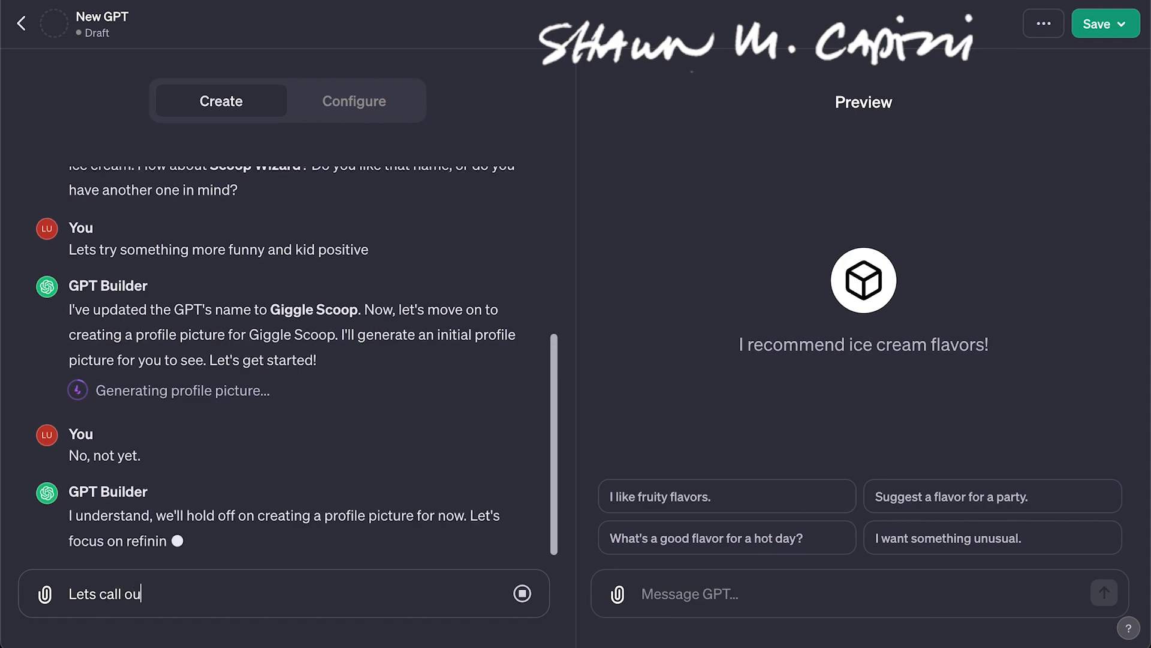
{"action": "type", "text": "r G"}
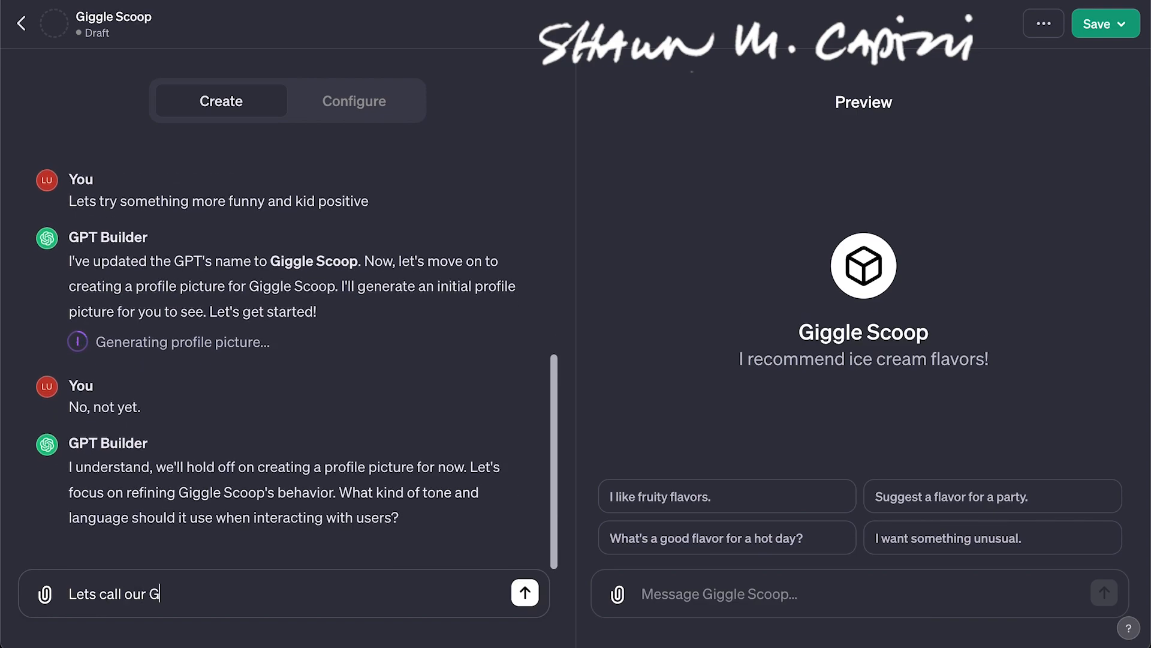
{"action": "type", "text": "PT \"ice cream"}
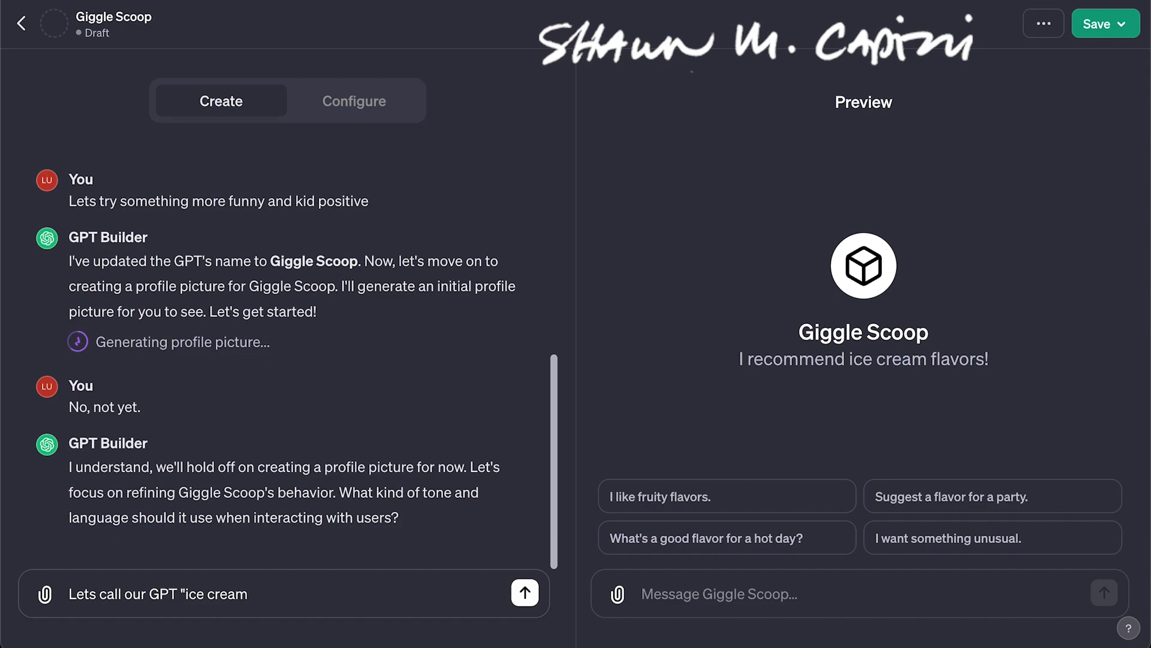
{"action": "type", "text": "dance\""}
{"action": "key", "text": "Return"}
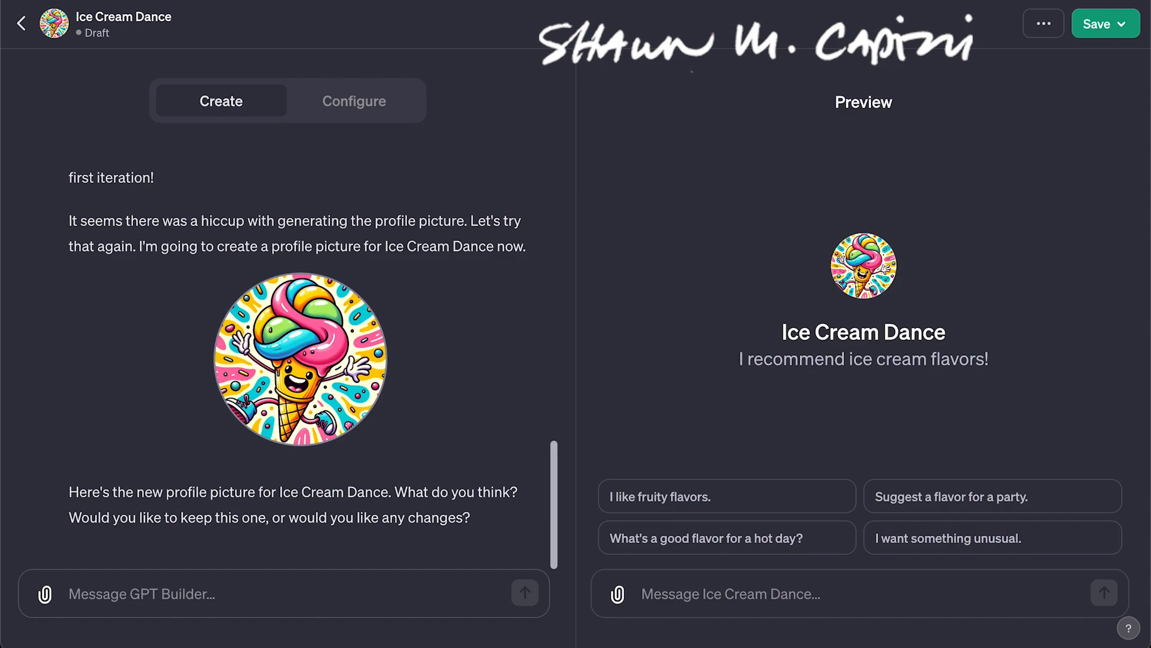
Reply about the profile picture with "Great color, but lets make the image more clean and simple. Graphic like image. Thanks"
{"action": "type", "text": "Great c"}
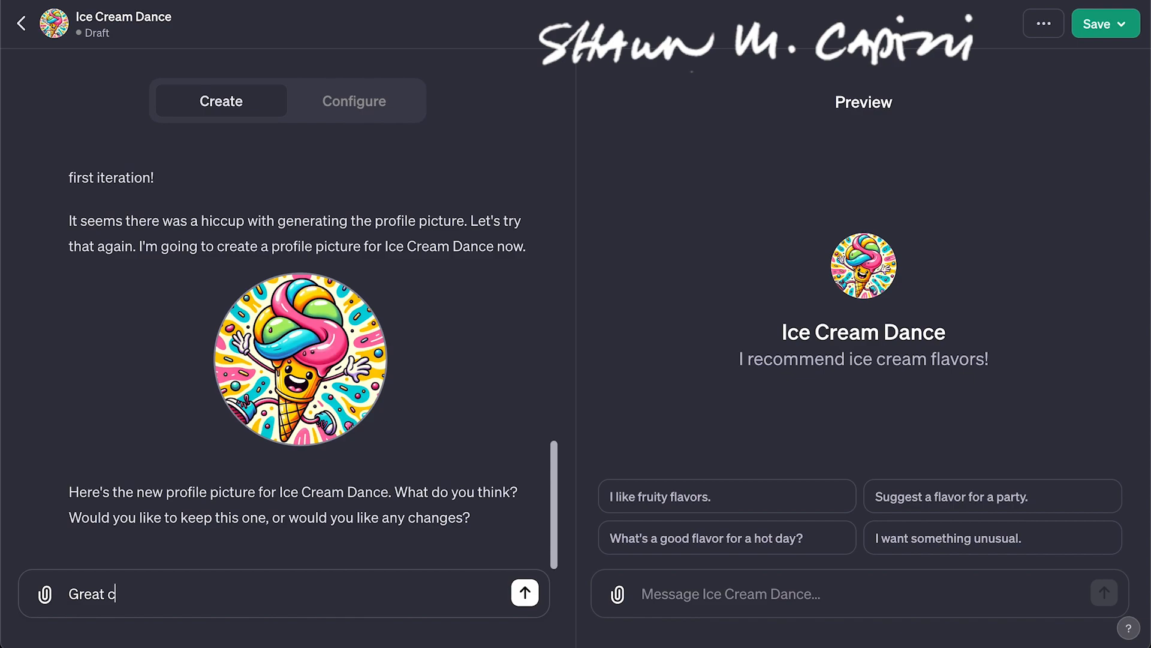
{"action": "type", "text": "olor, but lets mak"}
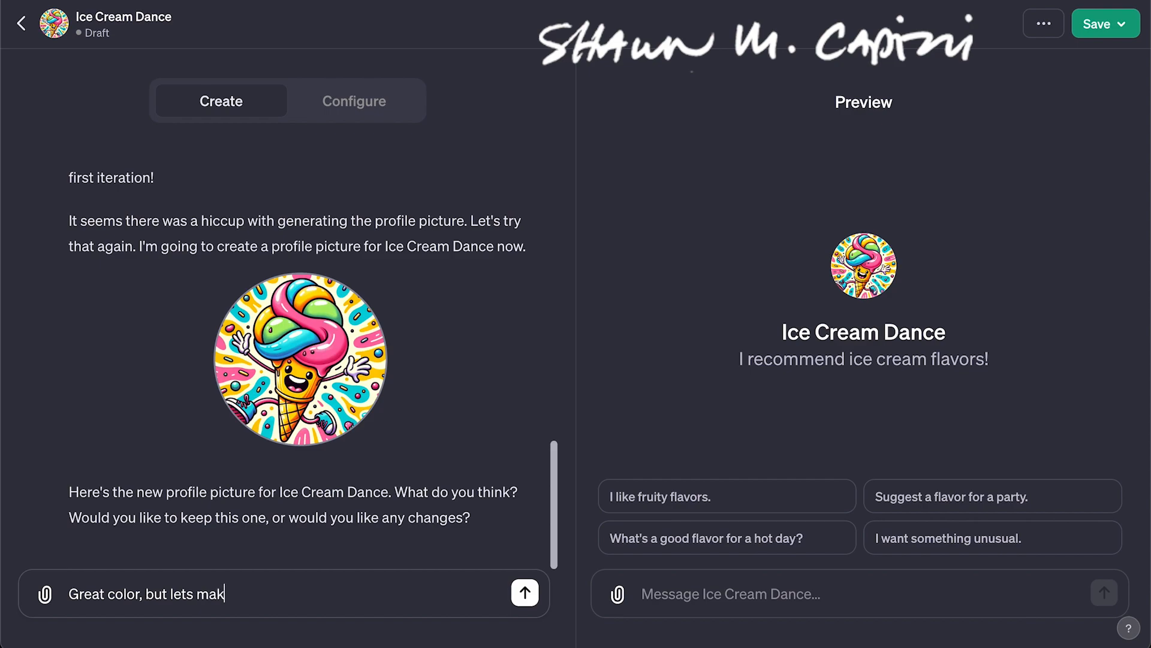
{"action": "type", "text": "e the image more"}
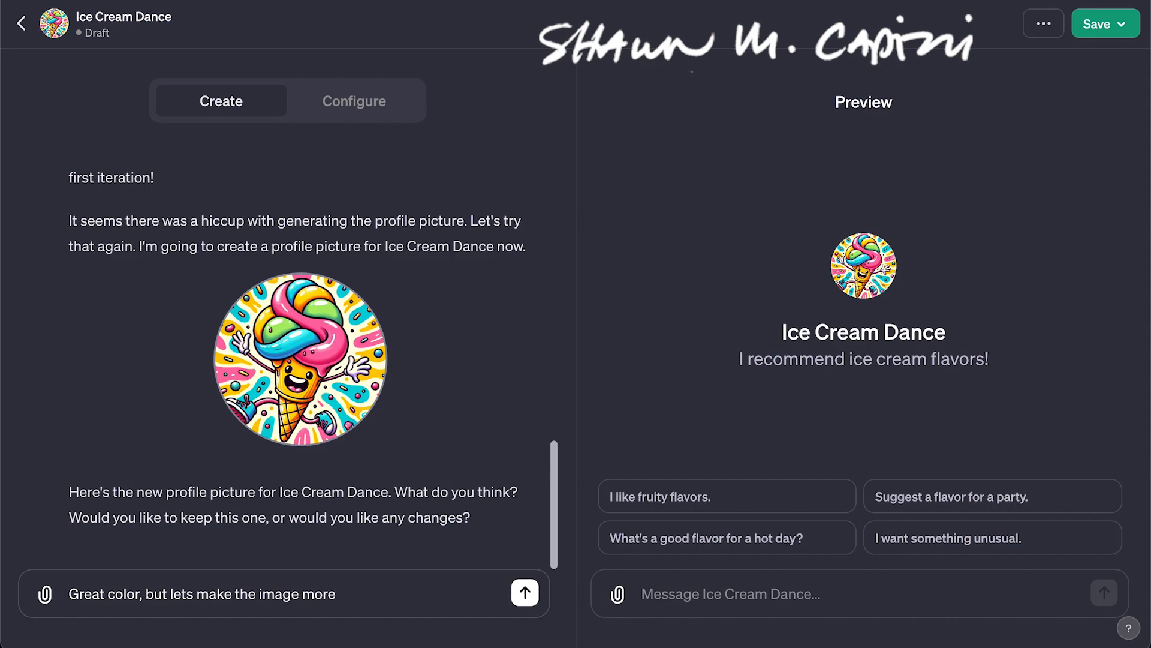
{"action": "type", "text": " clean and simple."}
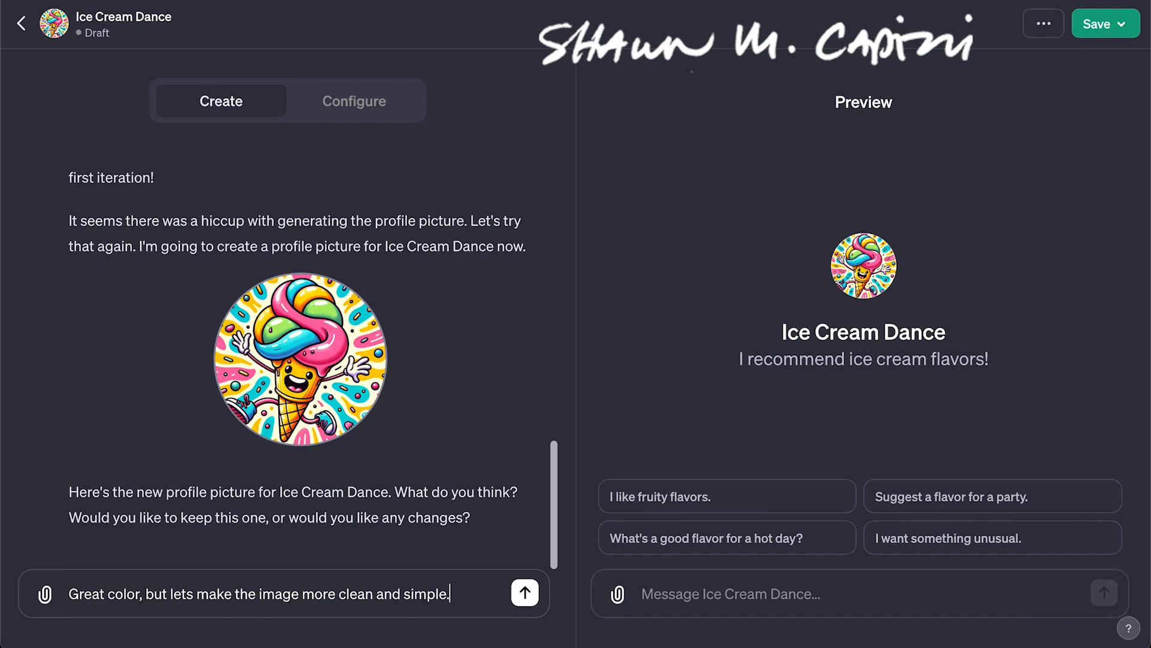
{"action": "type", "text": " Graphic like image"}
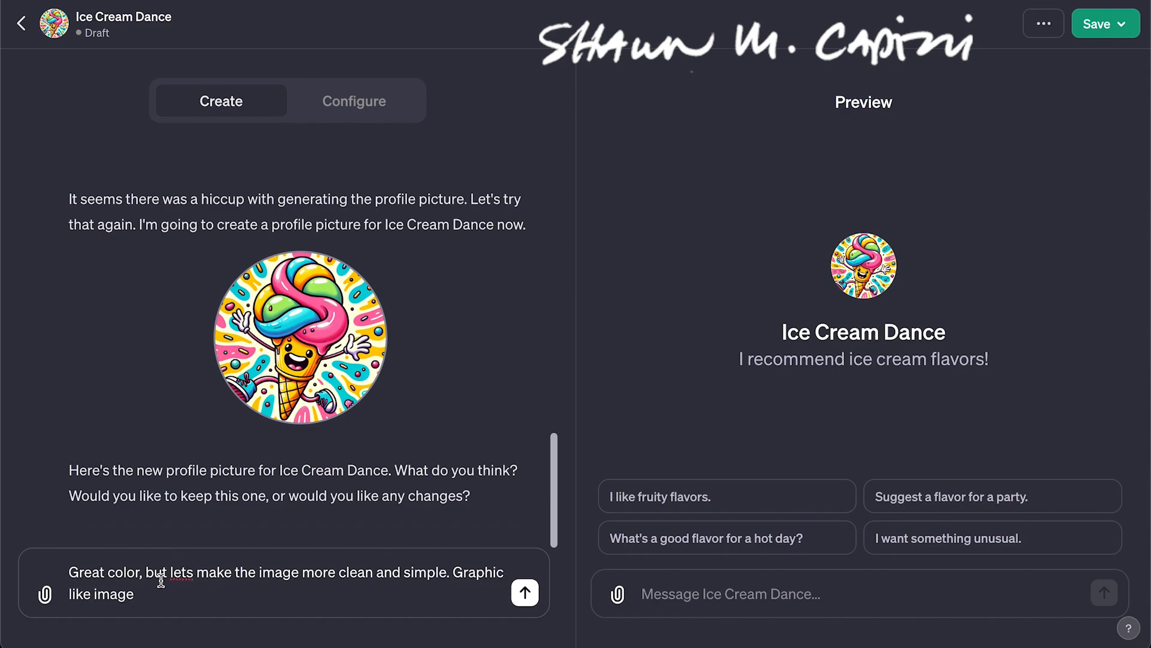
{"action": "type", "text": ". Thanks"}
{"action": "key", "text": "Return"}
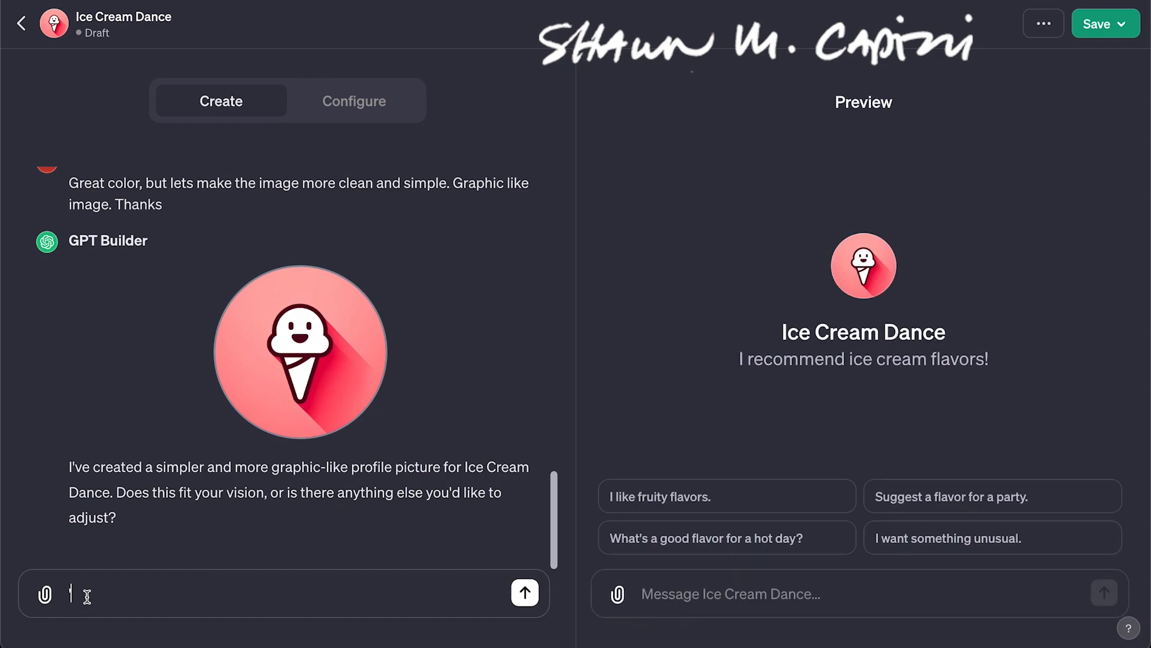
Request another profile picture revision with "super, but let's make the smile bigger and go with a more purple color"
{"action": "key", "text": "BackSpace"}
{"action": "type", "text": "super, but let's make the smile bigger"}
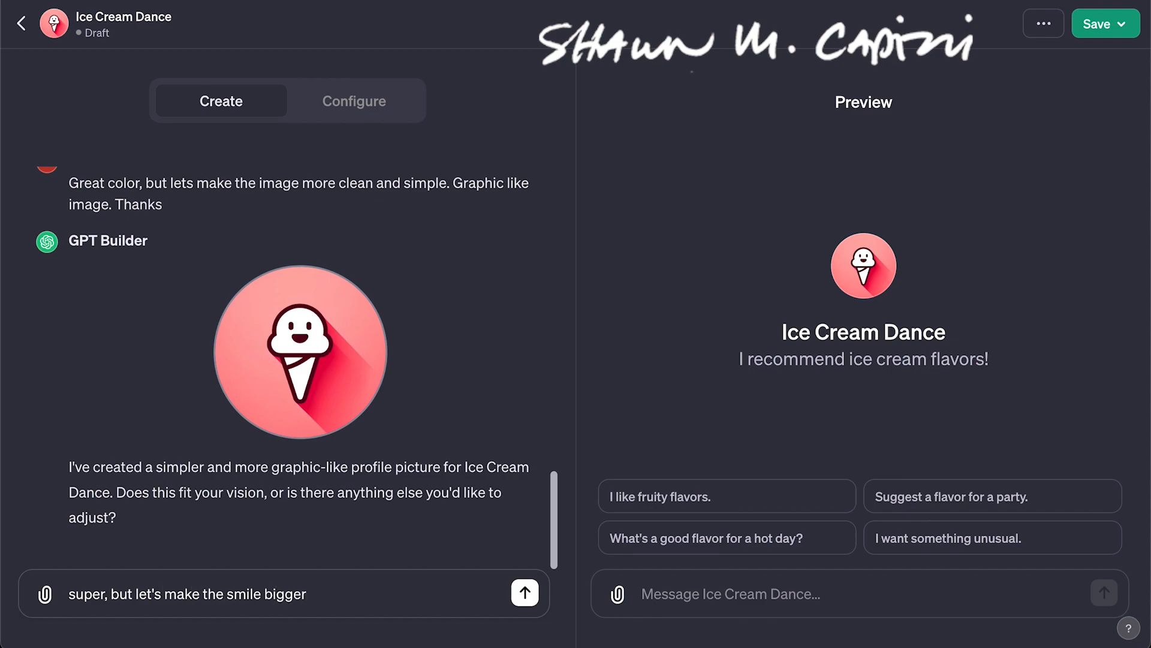
{"action": "type", "text": " and go with a more"}
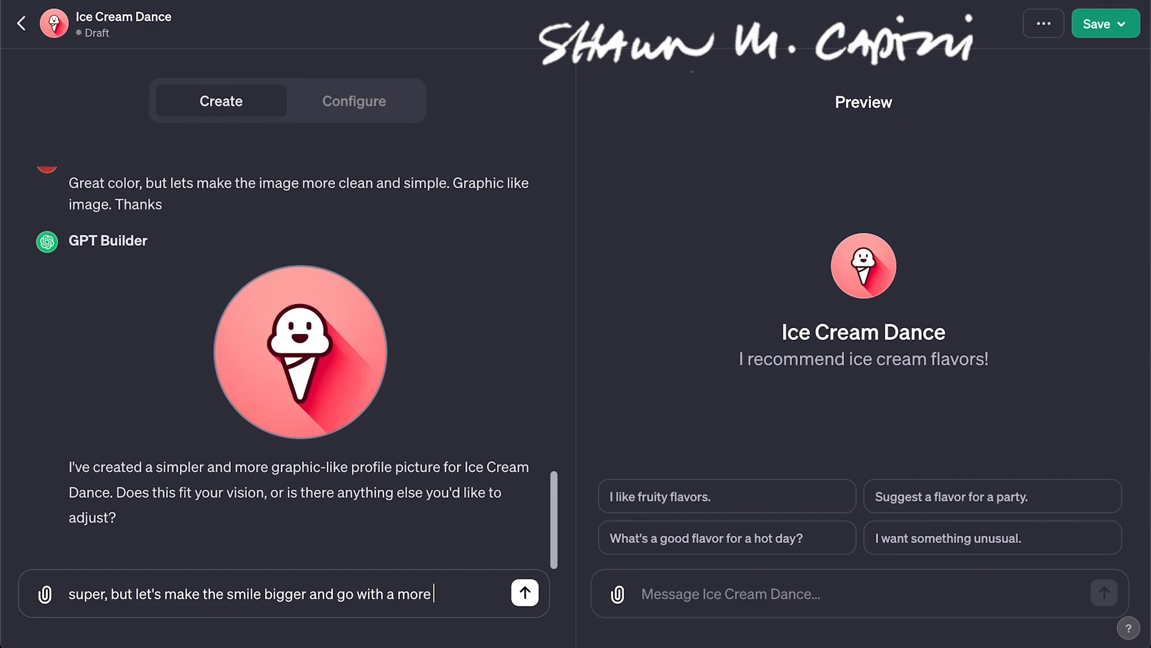
{"action": "type", "text": "purp"}
{"action": "type", "text": "le col"}
{"action": "type", "text": "r"}
{"action": "key", "text": "BackSpace"}
{"action": "key", "text": "BackSpace"}
{"action": "type", "text": "lor"}
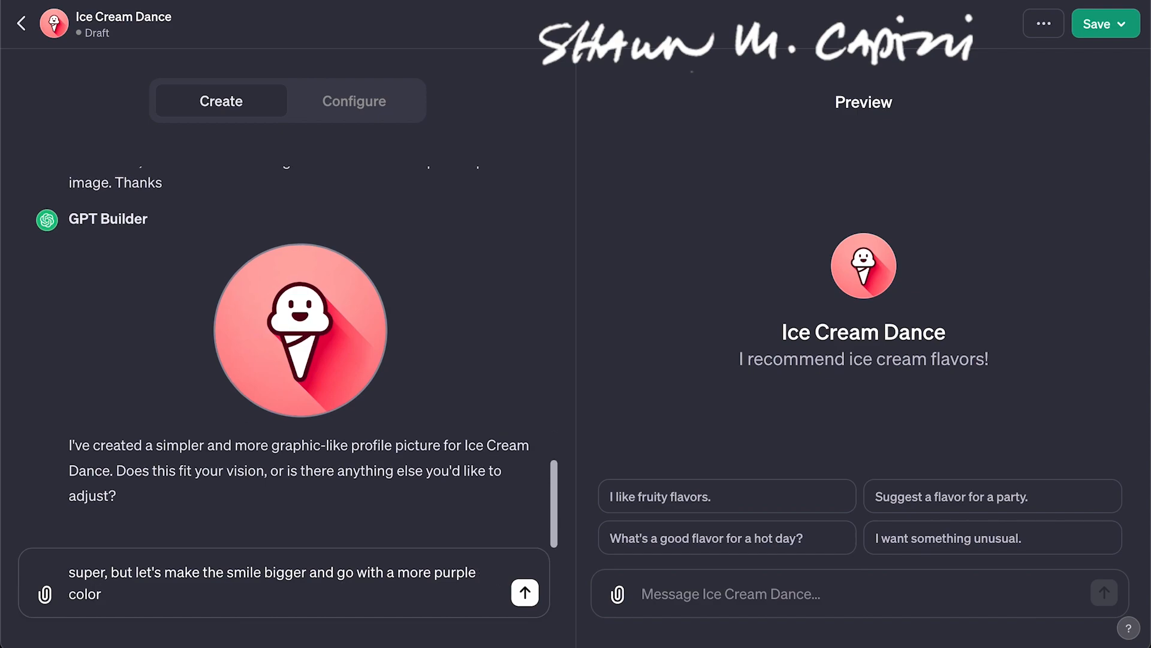
{"action": "key", "text": "Return"}
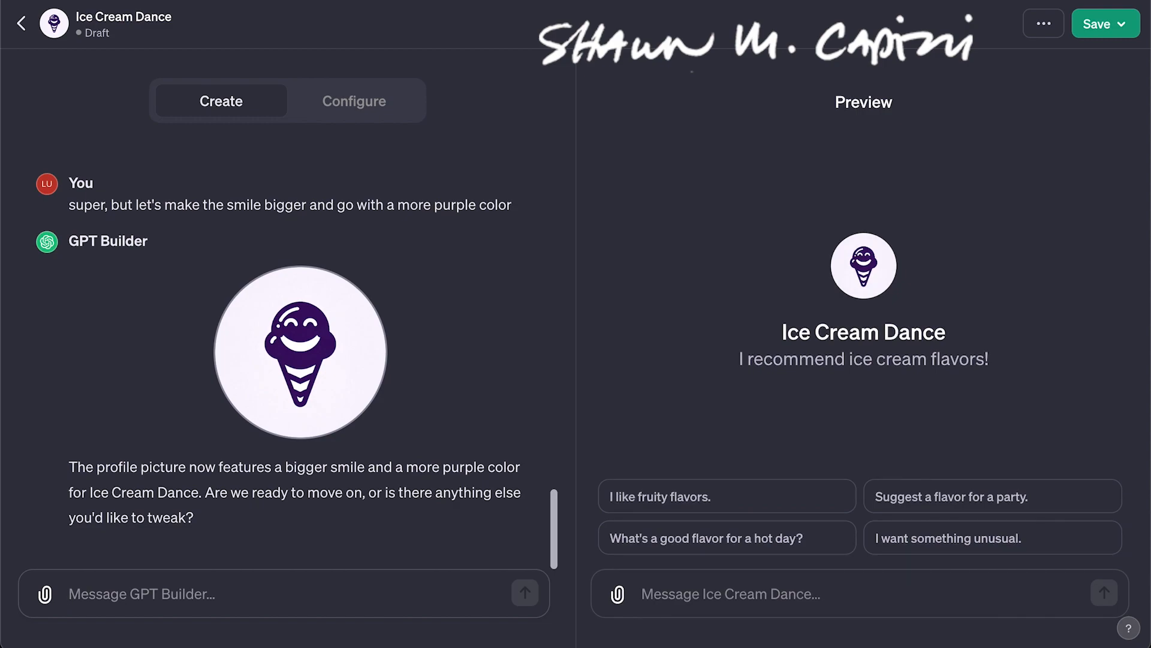
Ask GPT Builder for a new picture background with "thanks lets add a pink gradiant in the background"
{"action": "type", "text": "thanks "}
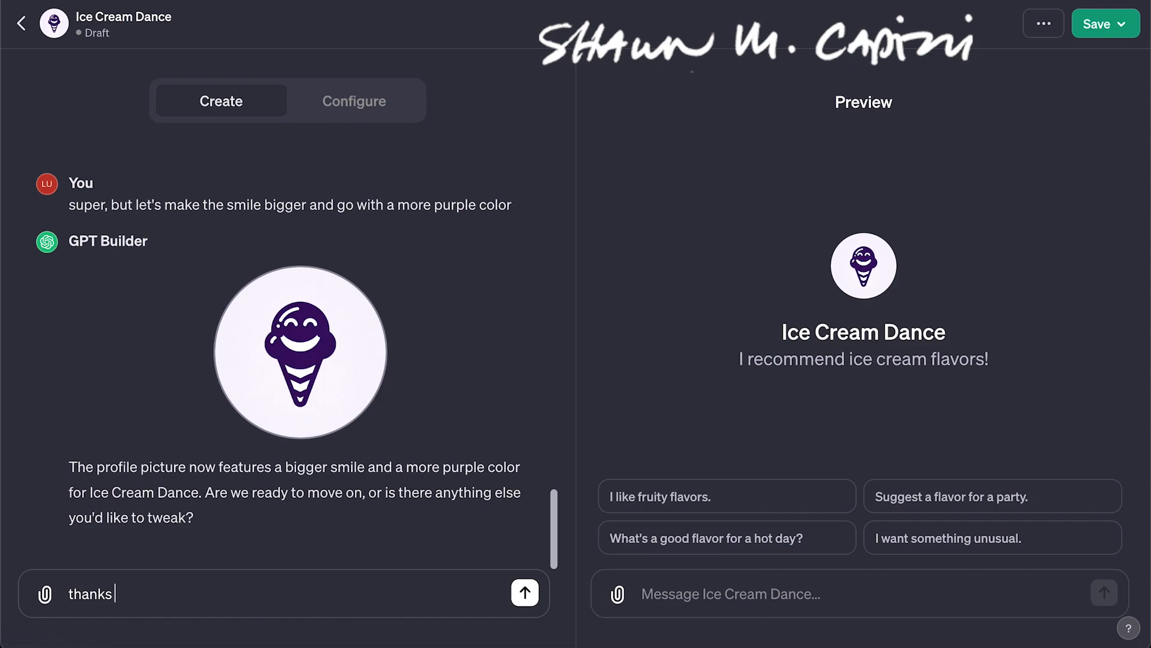
{"action": "type", "text": "lets add a pink "}
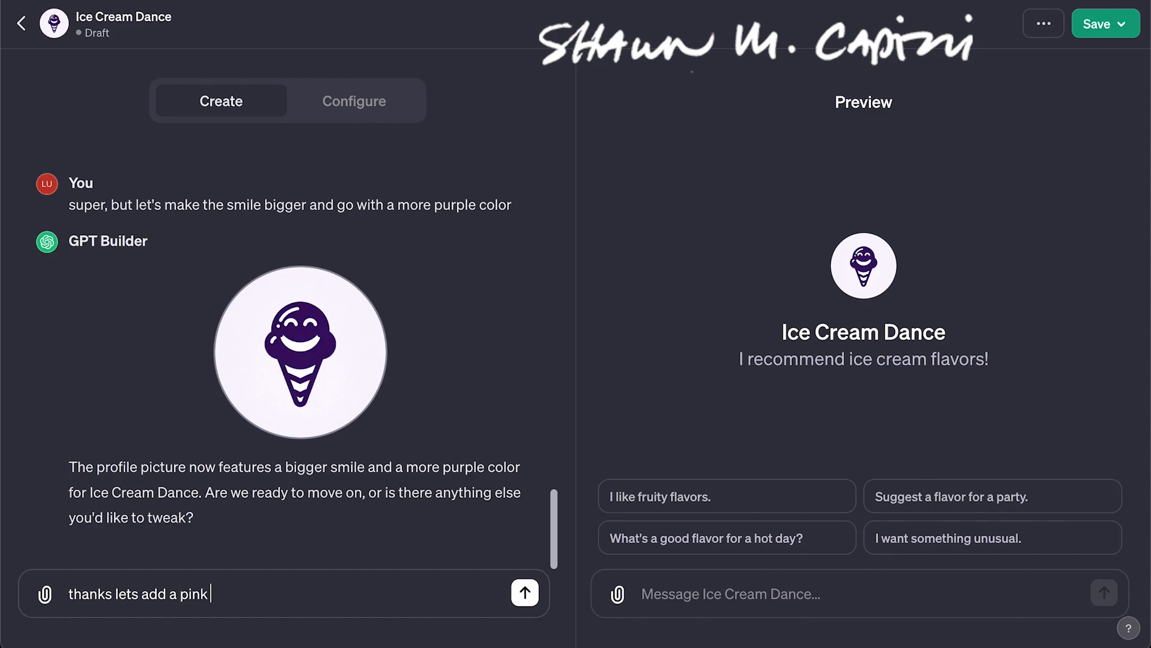
{"action": "type", "text": "gradiant in the bac"}
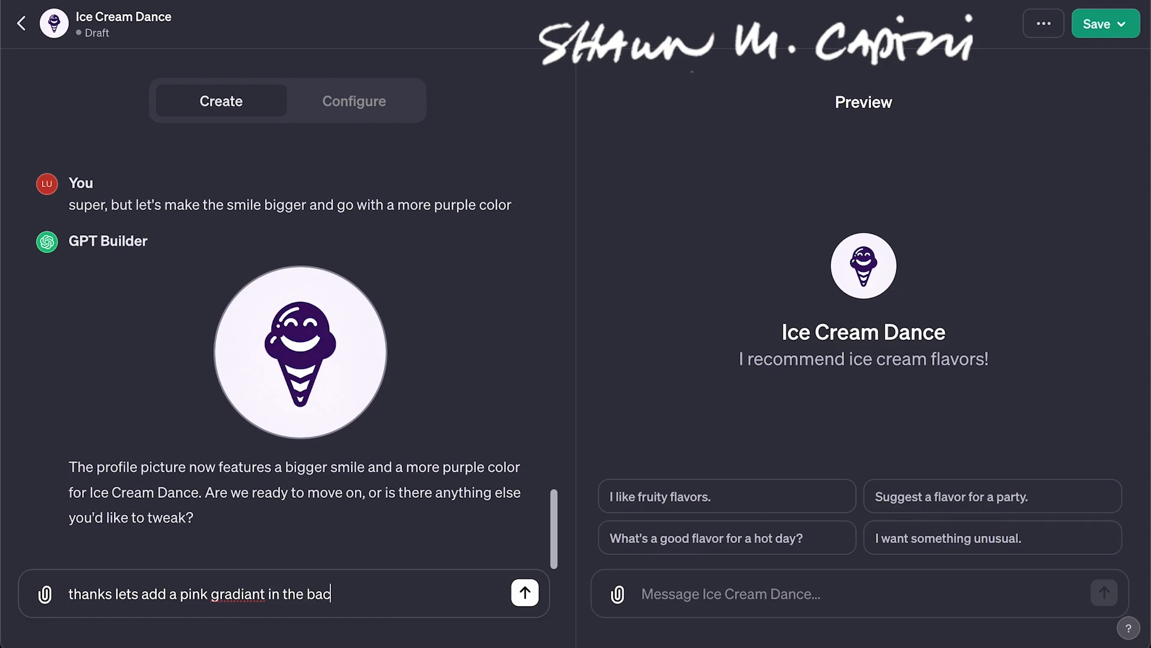
{"action": "type", "text": "kground"}
{"action": "key", "text": "Return"}
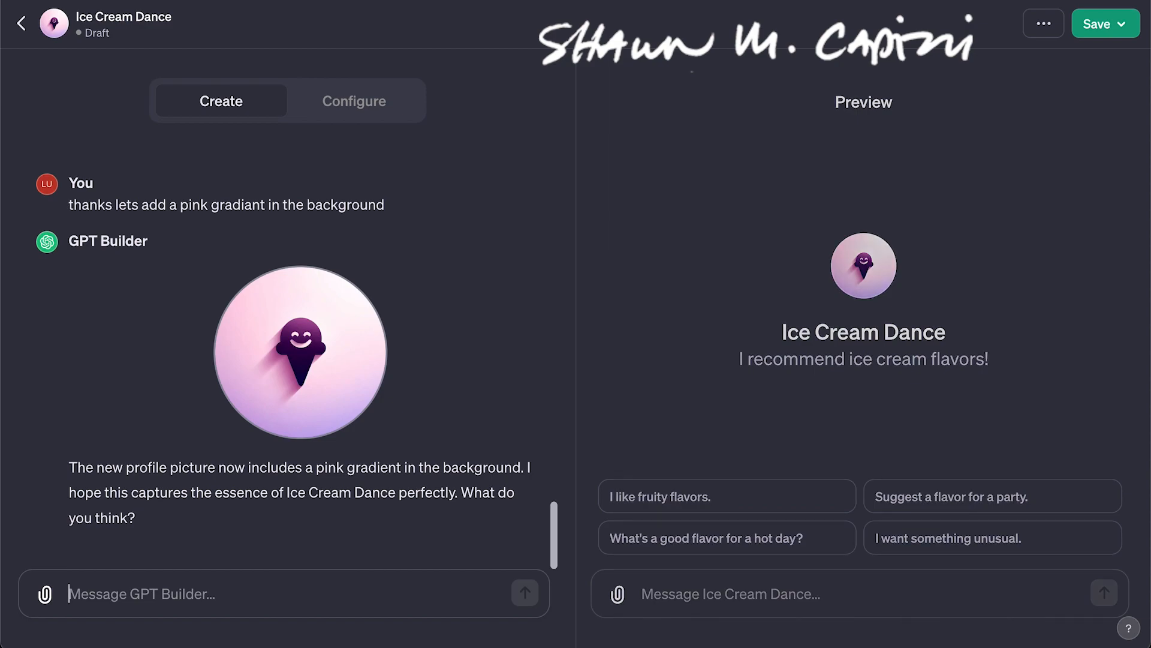
Refine the cone in the profile picture with the requests "make cone bigger" and "sweet, take out the lines in the cone handle"
{"action": "type", "text": "make cone bigger"}
{"action": "key", "text": "Return"}
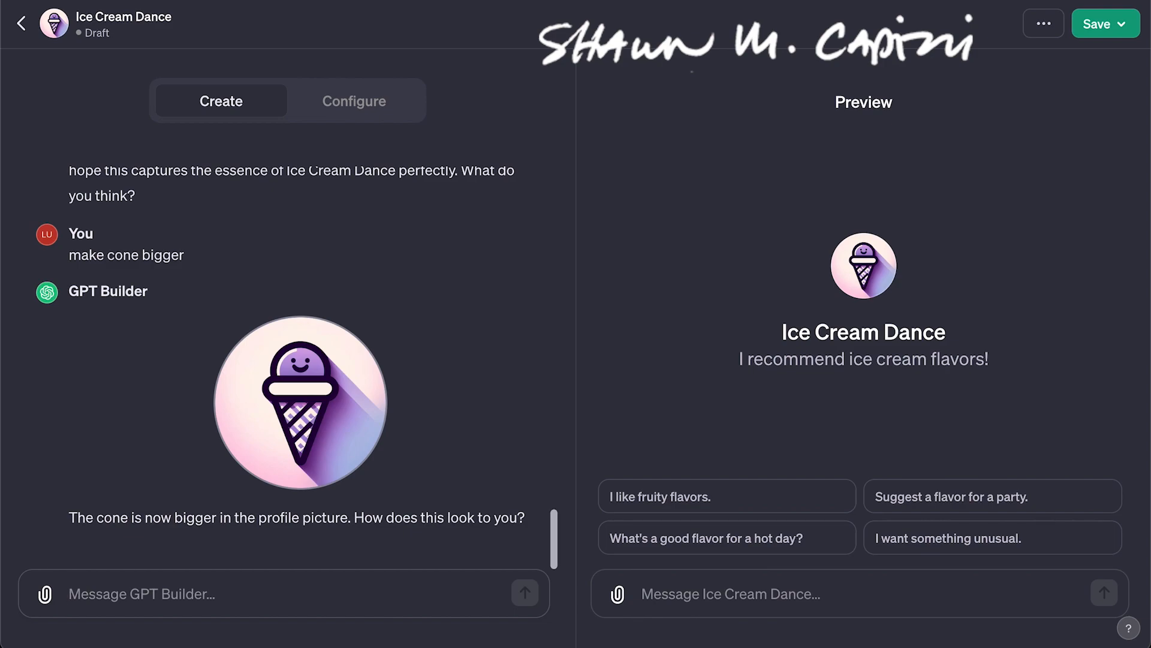
{"action": "type", "text": "sweet"}
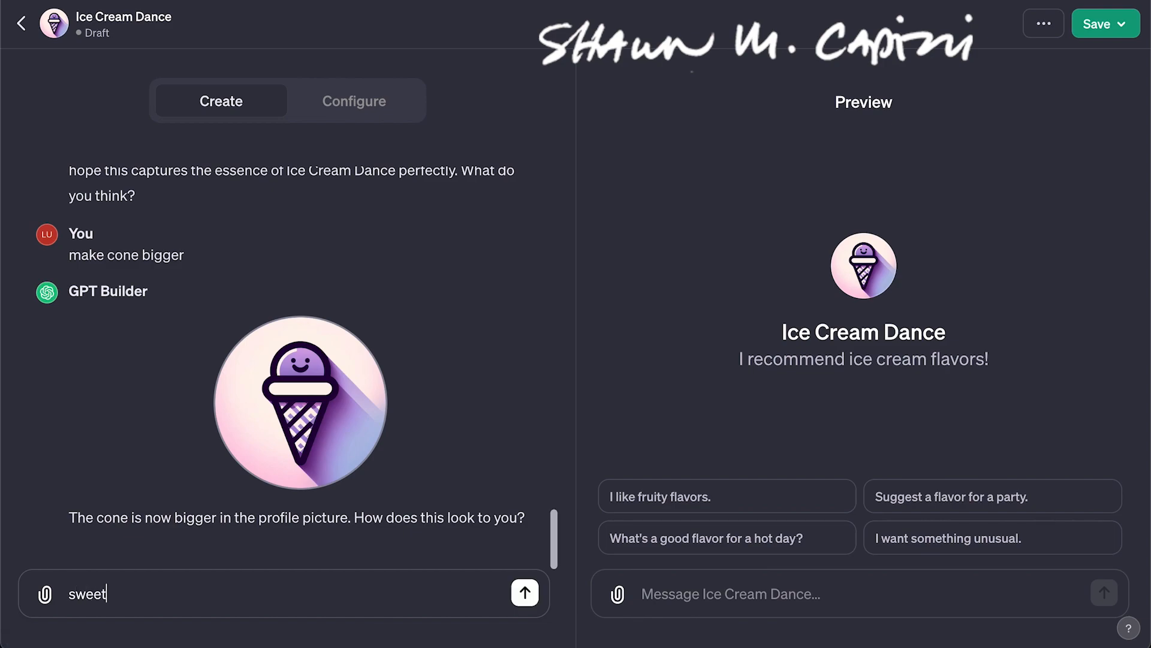
{"action": "type", "text": ", take out the"}
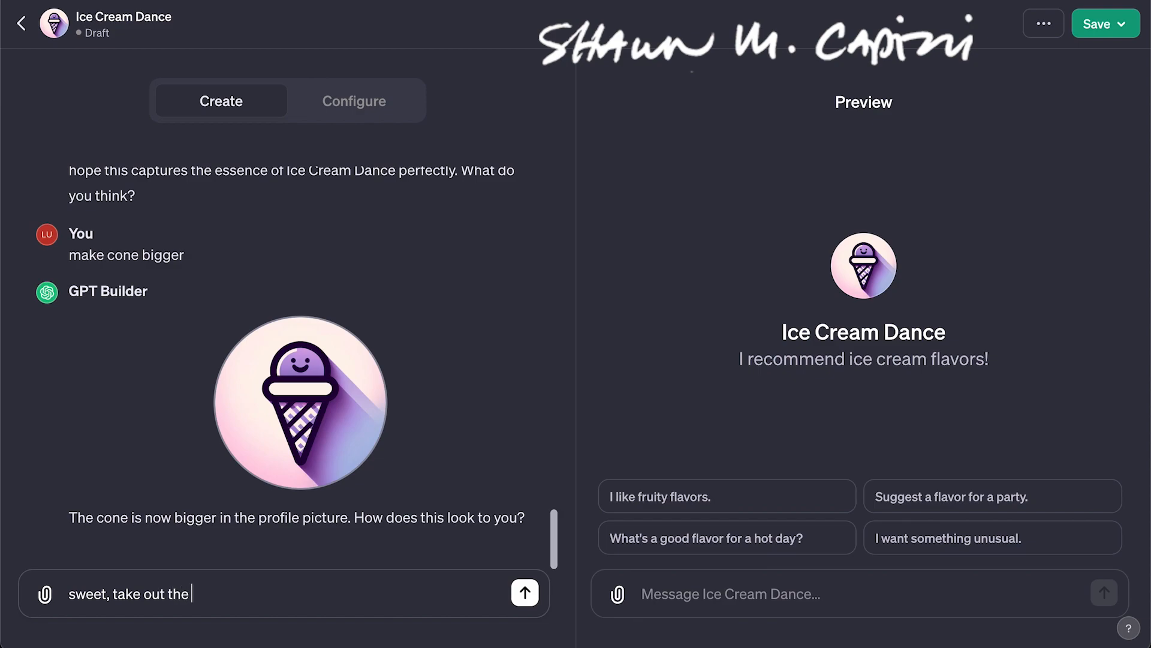
{"action": "type", "text": " lines in the co"}
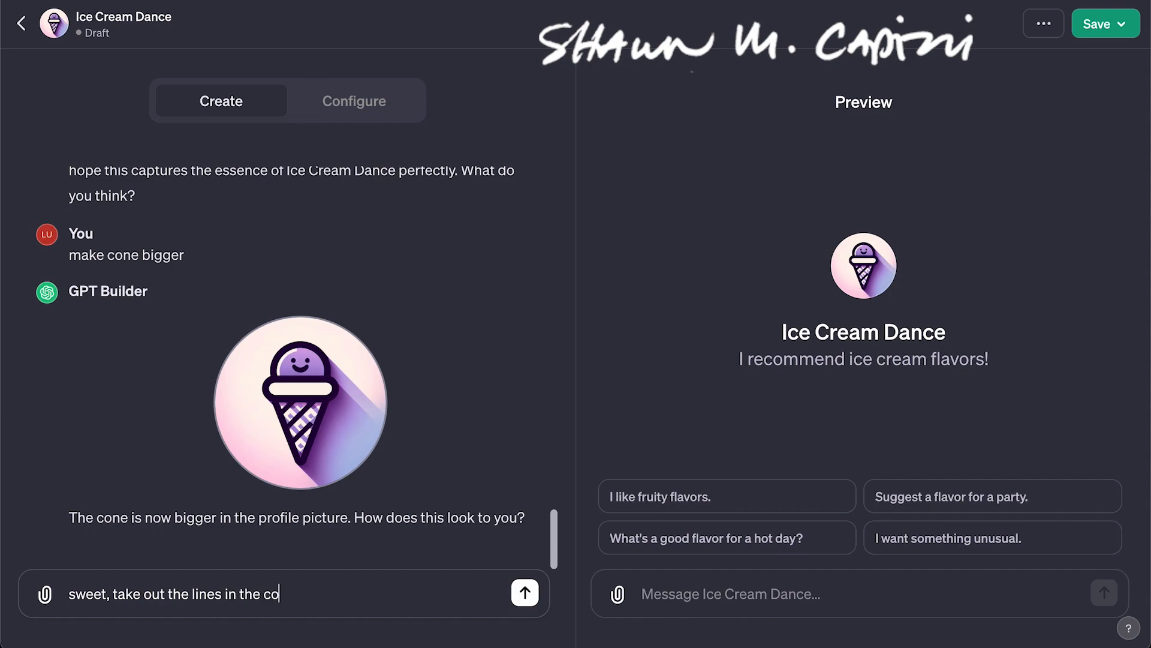
{"action": "type", "text": "ne handle"}
{"action": "key", "text": "Return"}
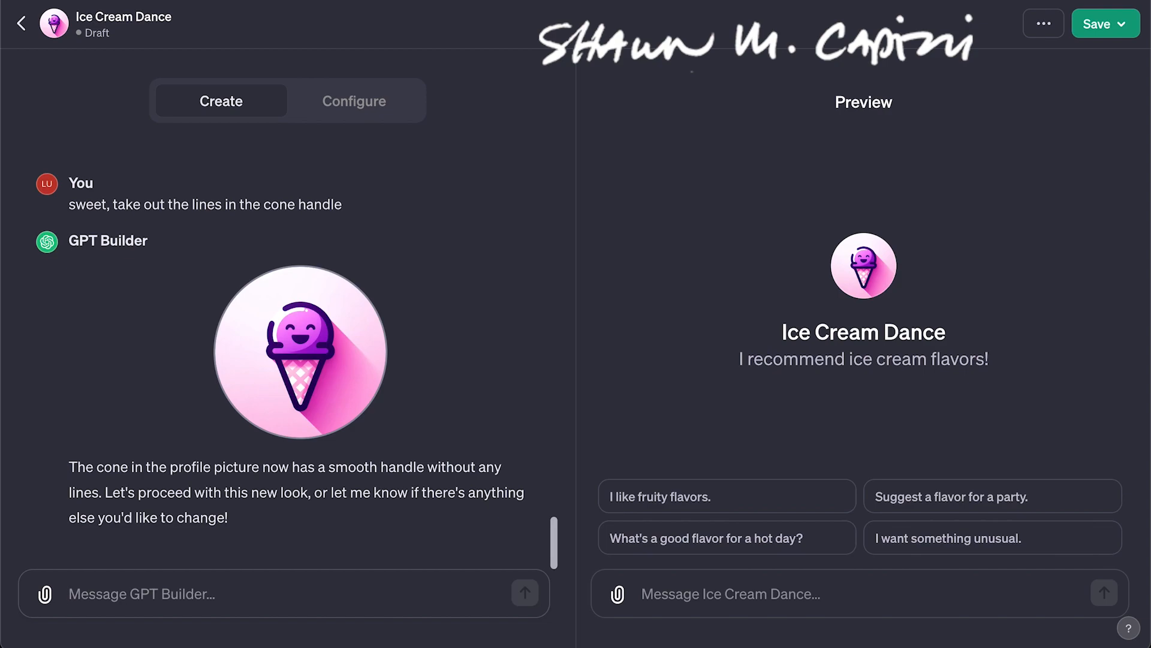
Accept the profile picture by replying "great, we can now move on"
{"action": "type", "text": "great, "}
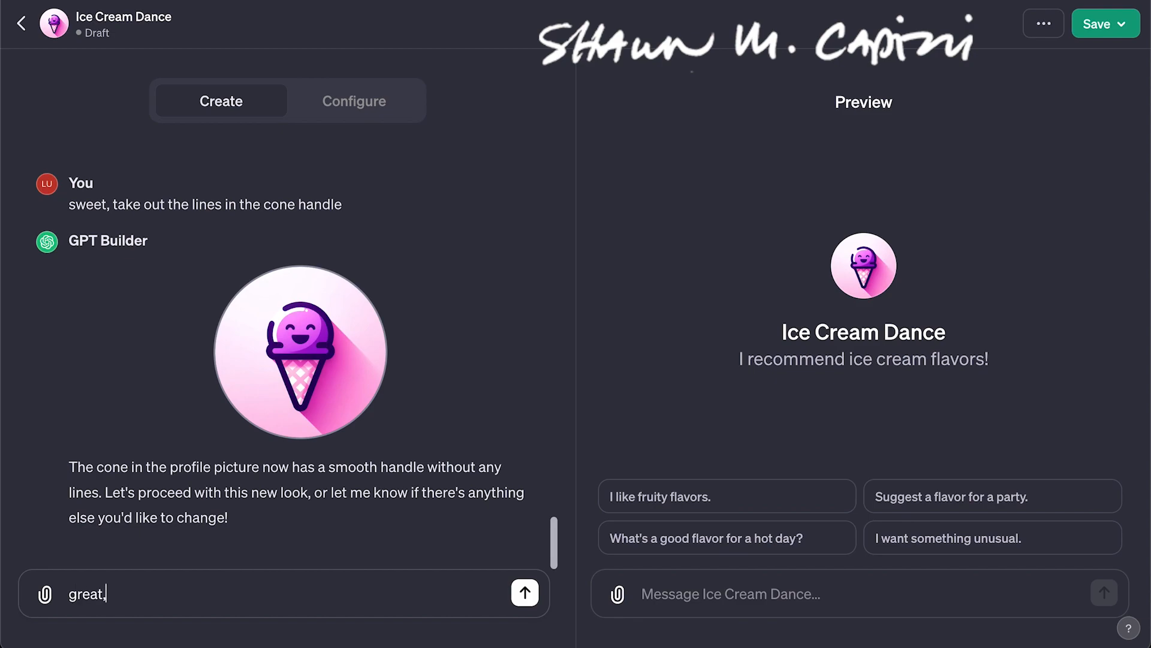
{"action": "type", "text": "we can now move on"}
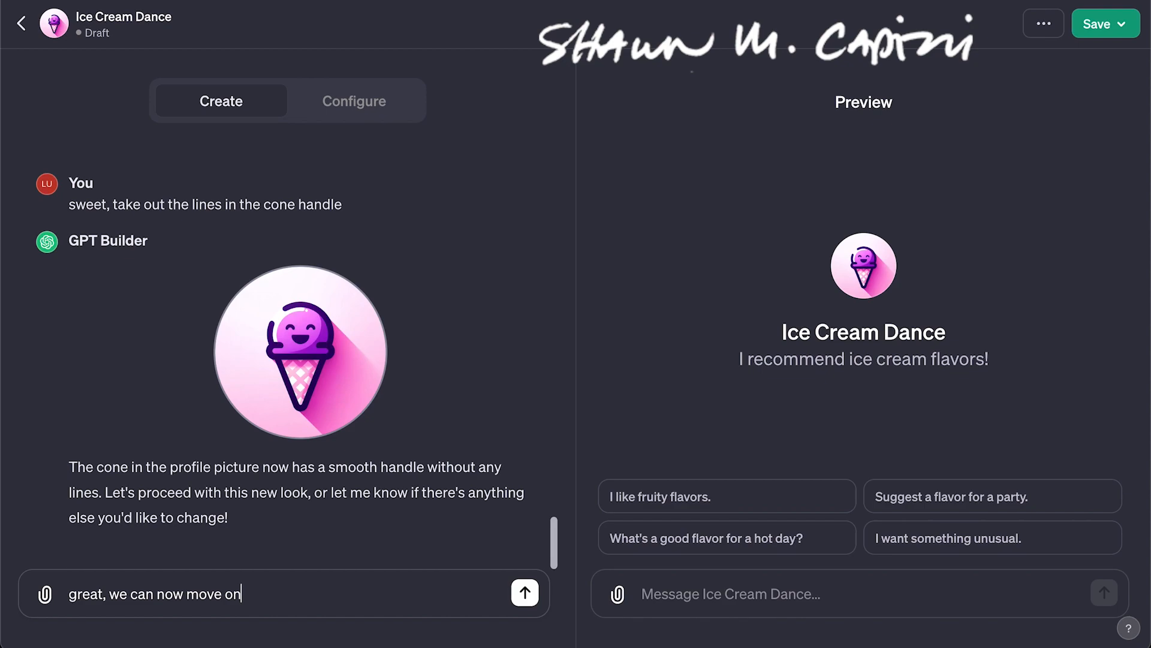
{"action": "key", "text": "Return"}
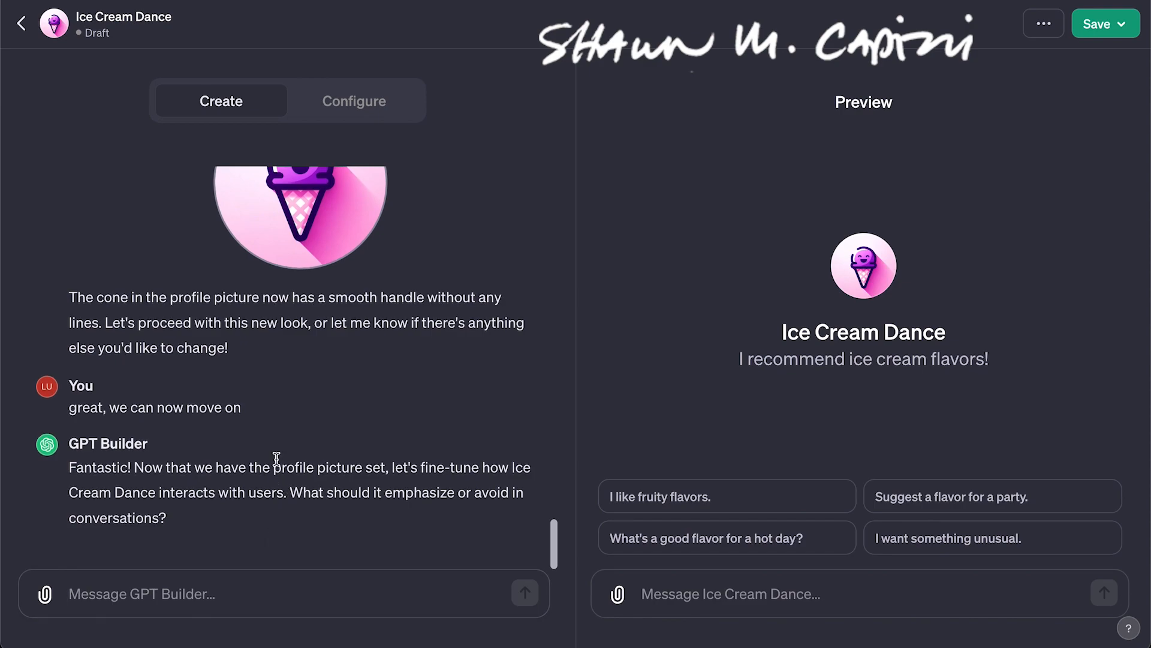
Answer the question on what to emphasize or avoid in conversations with "never mention hot dogs"
{"action": "scroll", "coordinate": [290, 483], "scroll_direction": "up", "scroll_amount": 2}
{"action": "scroll", "coordinate": [289, 484], "scroll_direction": "down", "scroll_amount": 2}
{"action": "left_click", "coordinate": [205, 596]}
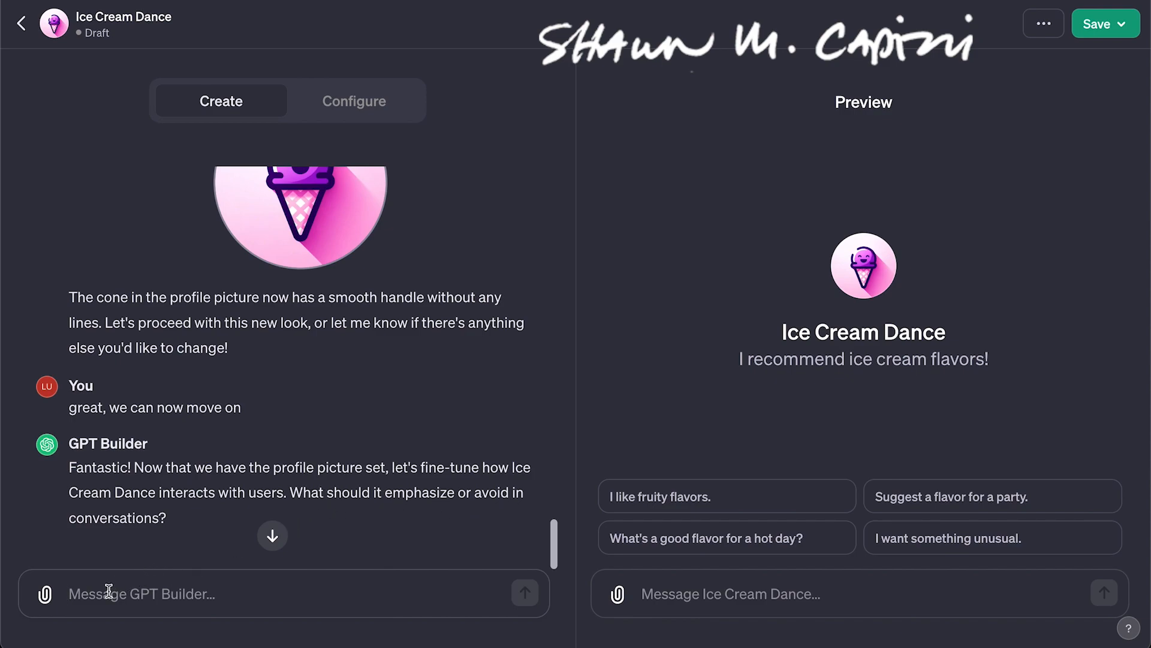
{"action": "type", "text": "neverr mention hot dogs"}
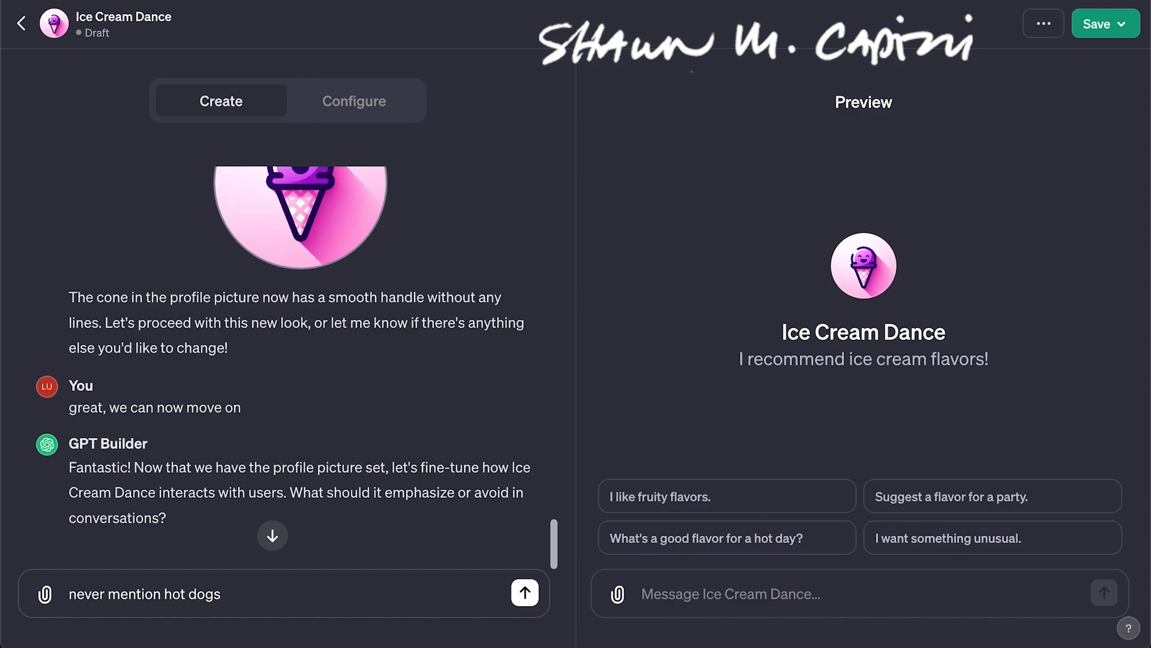
{"action": "key", "text": "Return"}
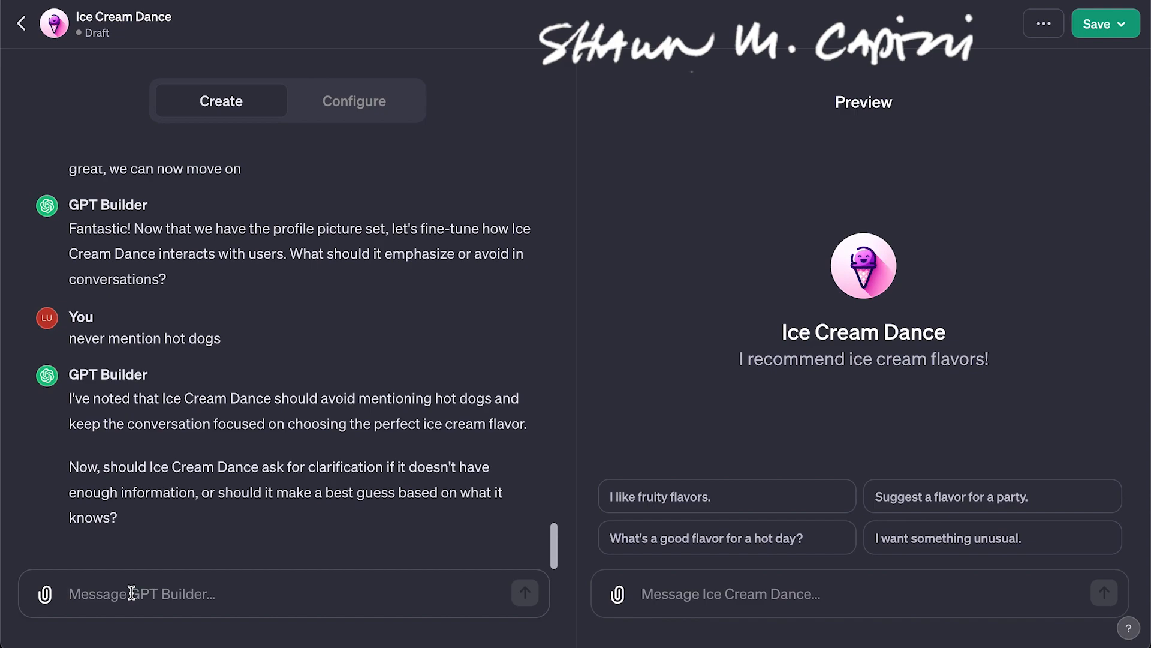
Answer the question about asking users for clarification with "yes it should"
{"action": "type", "text": "ye"}
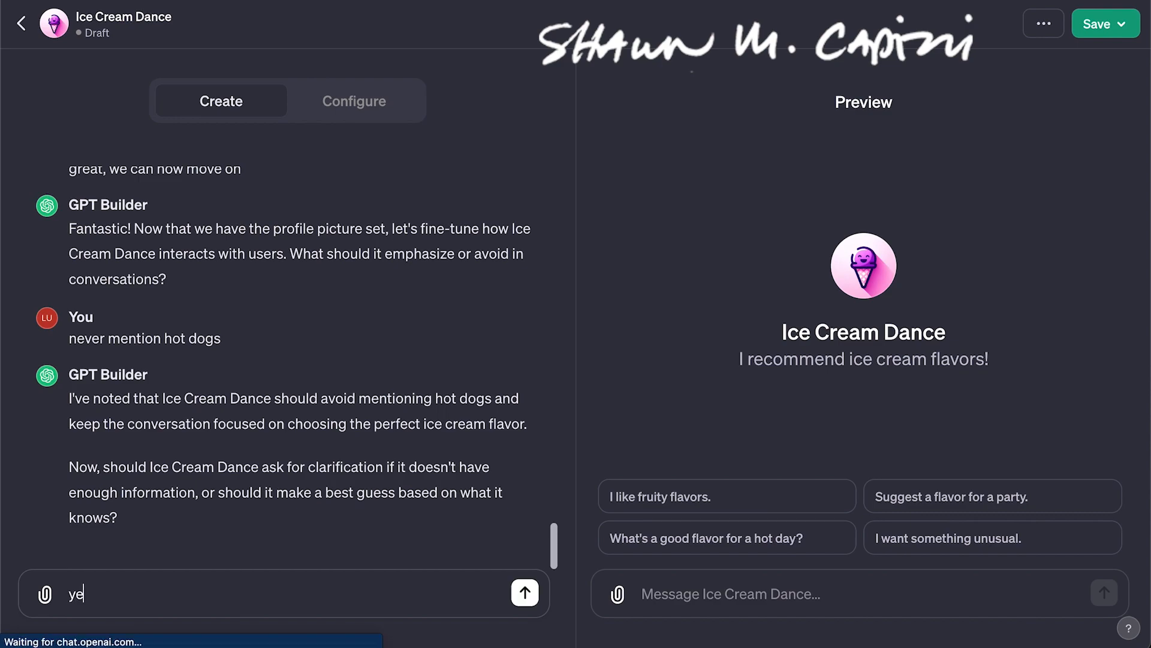
{"action": "type", "text": "s it should"}
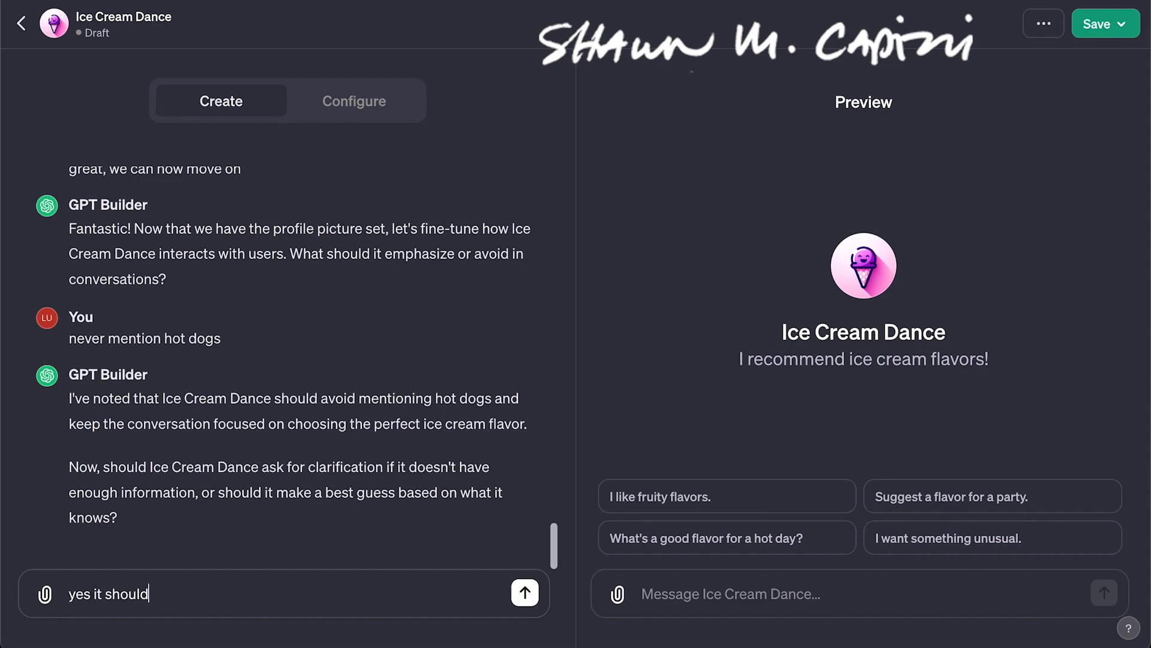
{"action": "key", "text": "Return"}
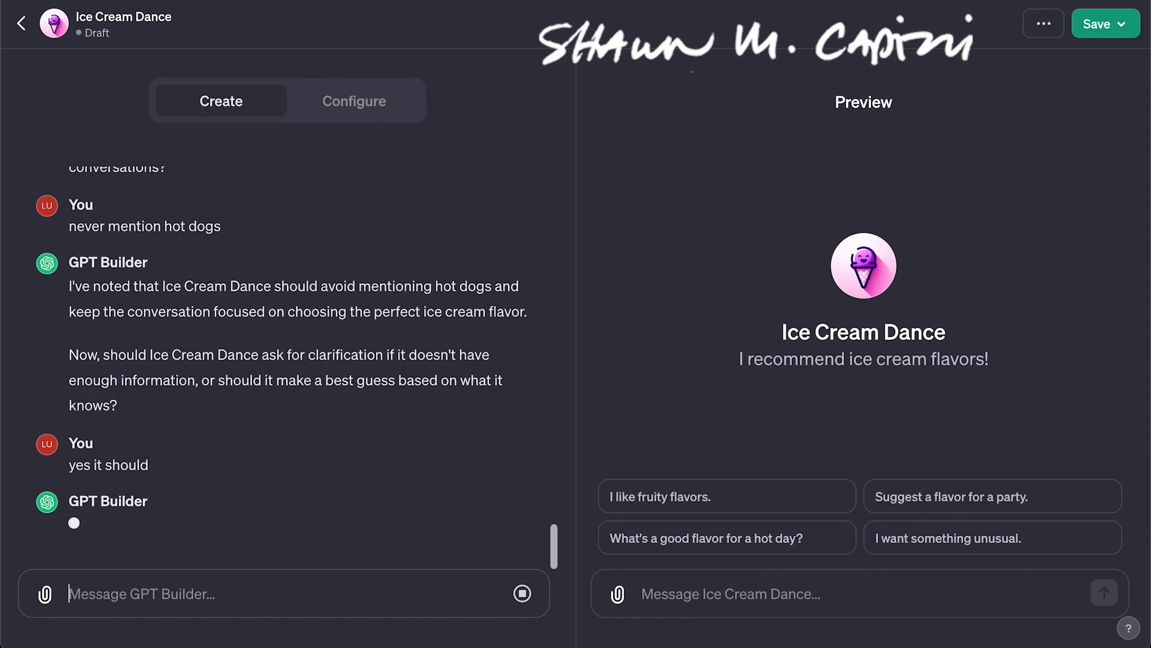
Tell GPT Builder "we will be dishing out ice cream reccos for sugar and sugar free options"
{"action": "type", "text": "we will "}
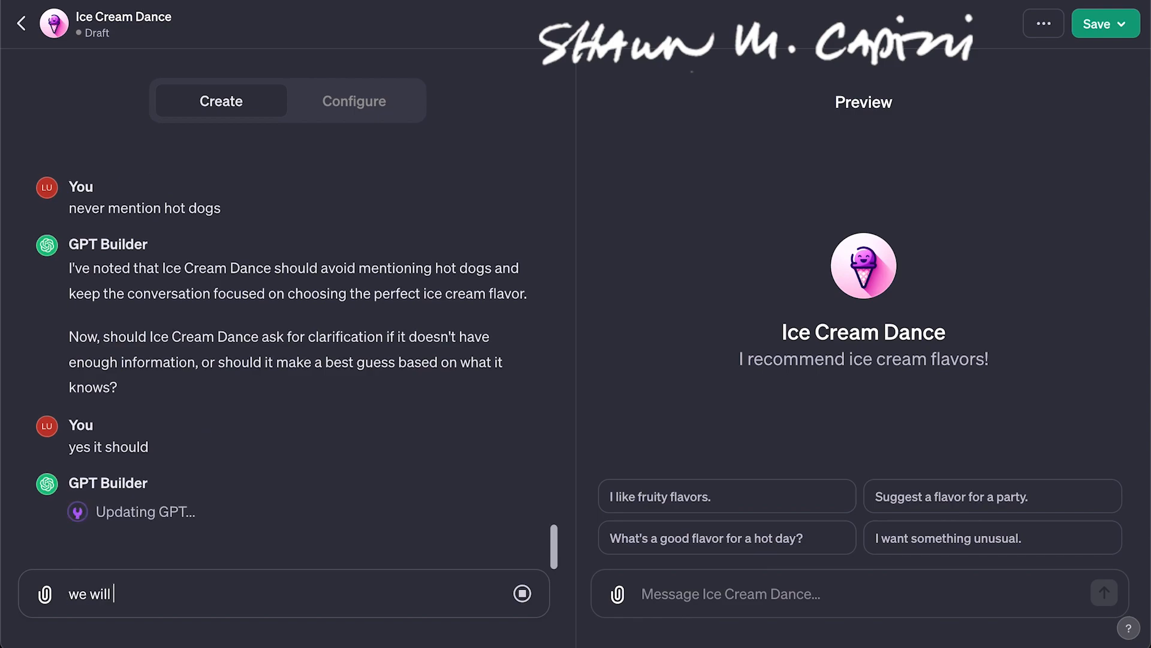
{"action": "type", "text": "be dishing out ice cream"}
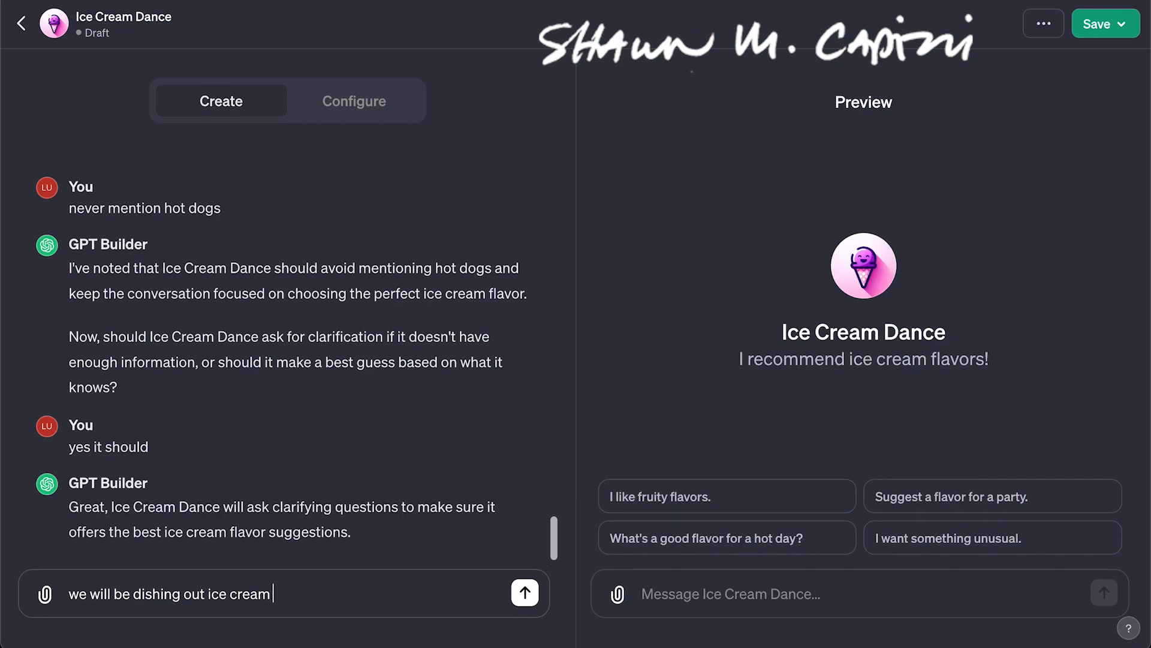
{"action": "type", "text": "rec"}
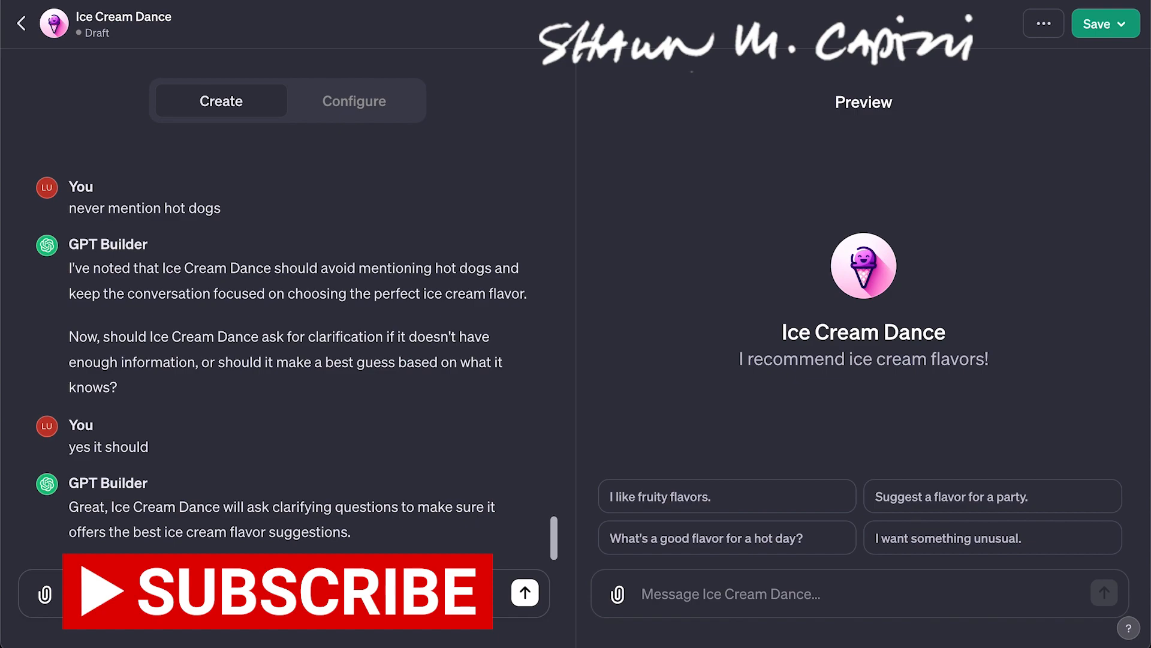
{"action": "type", "text": "a"}
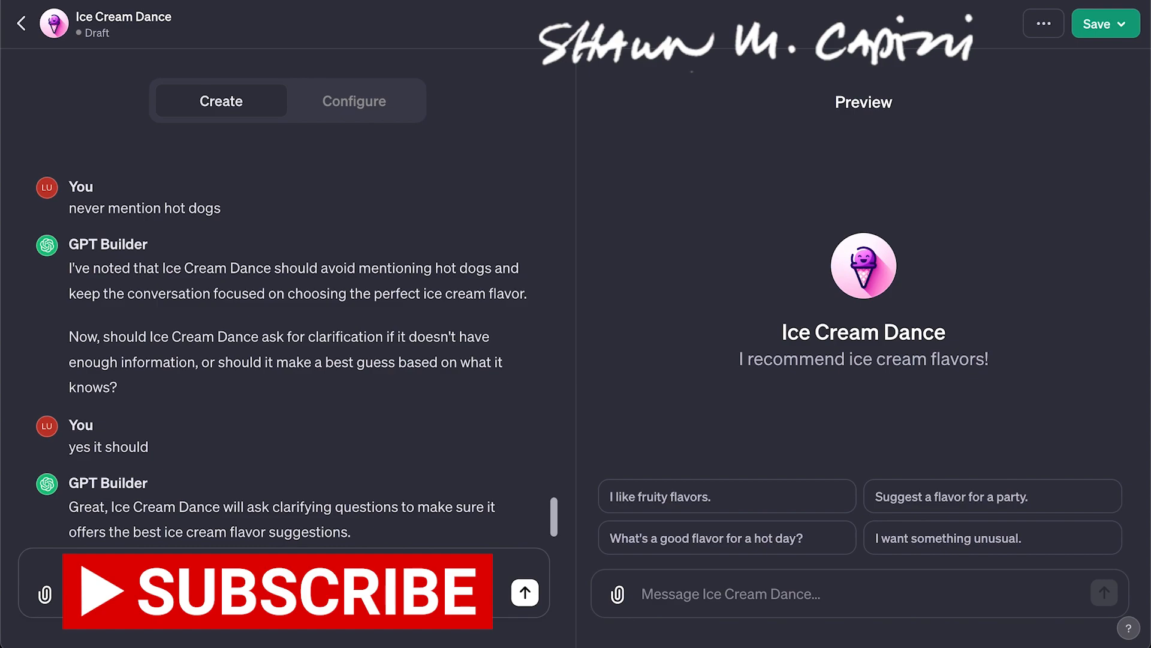
{"action": "double_click", "coordinate": [288, 573]}
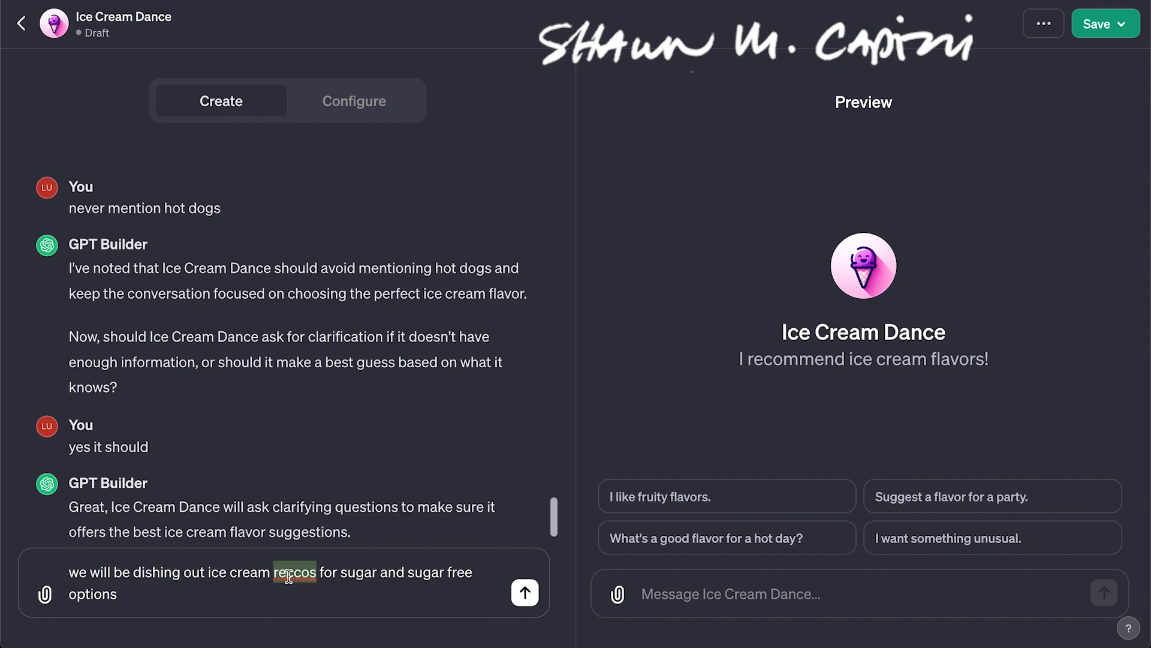
{"action": "right_click", "coordinate": [289, 573]}
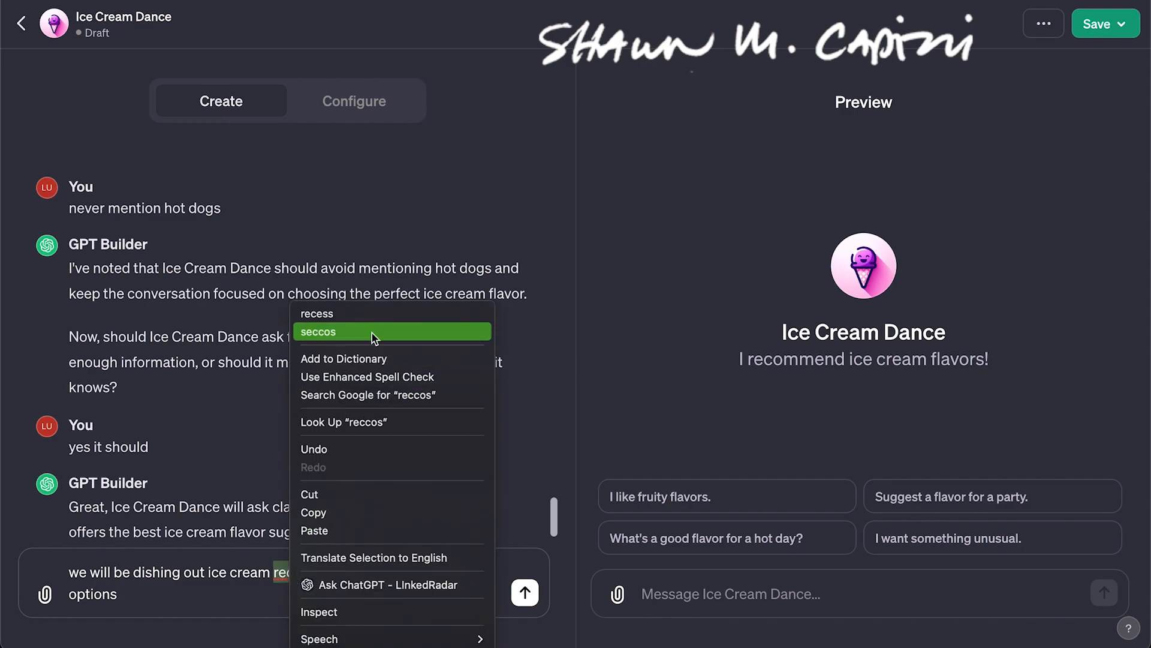
{"action": "left_click", "coordinate": [537, 360]}
{"action": "left_click", "coordinate": [525, 592]}
{"action": "left_click", "coordinate": [346, 590]}
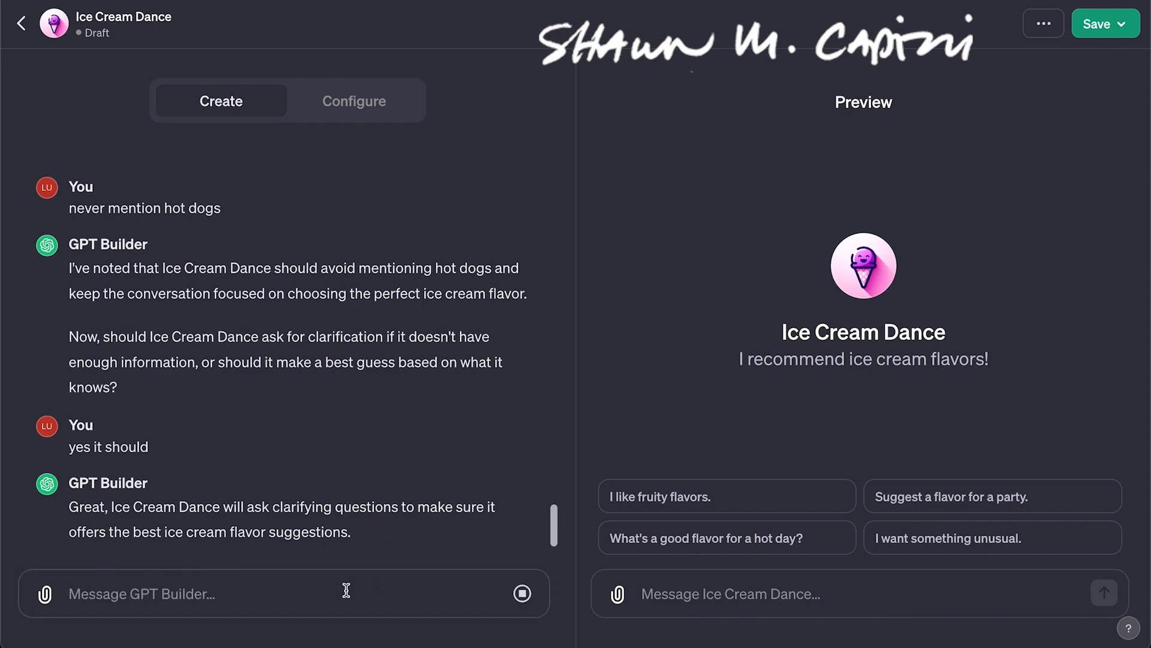
Tell GPT Builder "We will be offering options based off of zip code"
{"action": "type", "text": "We will"}
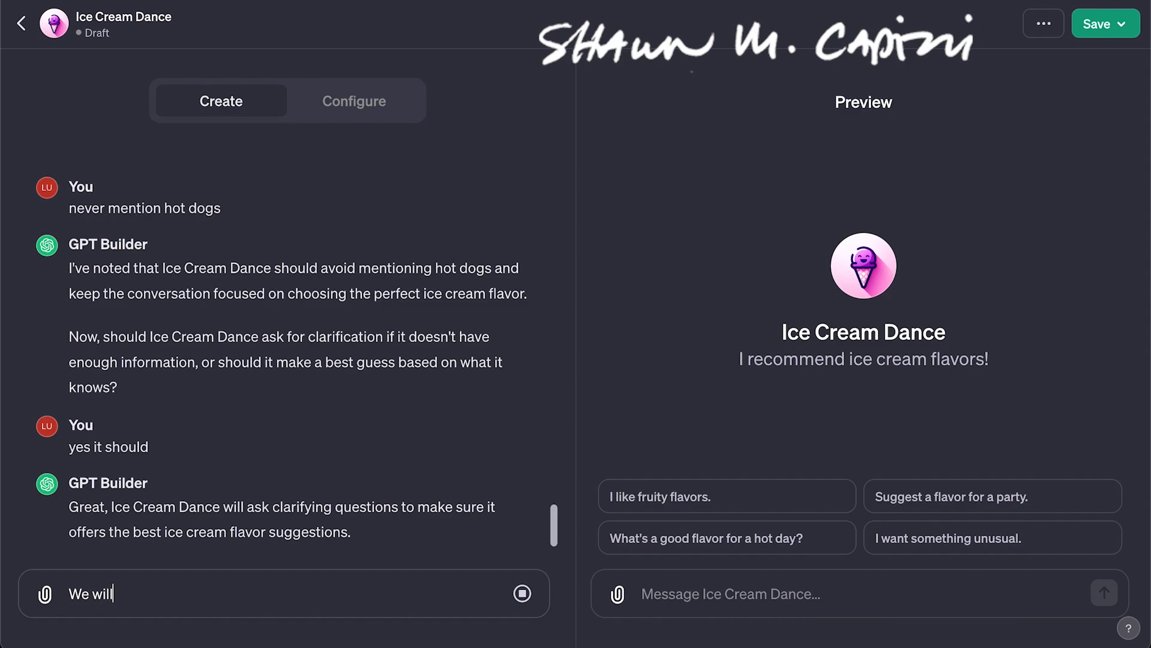
{"action": "type", "text": " be offering options"}
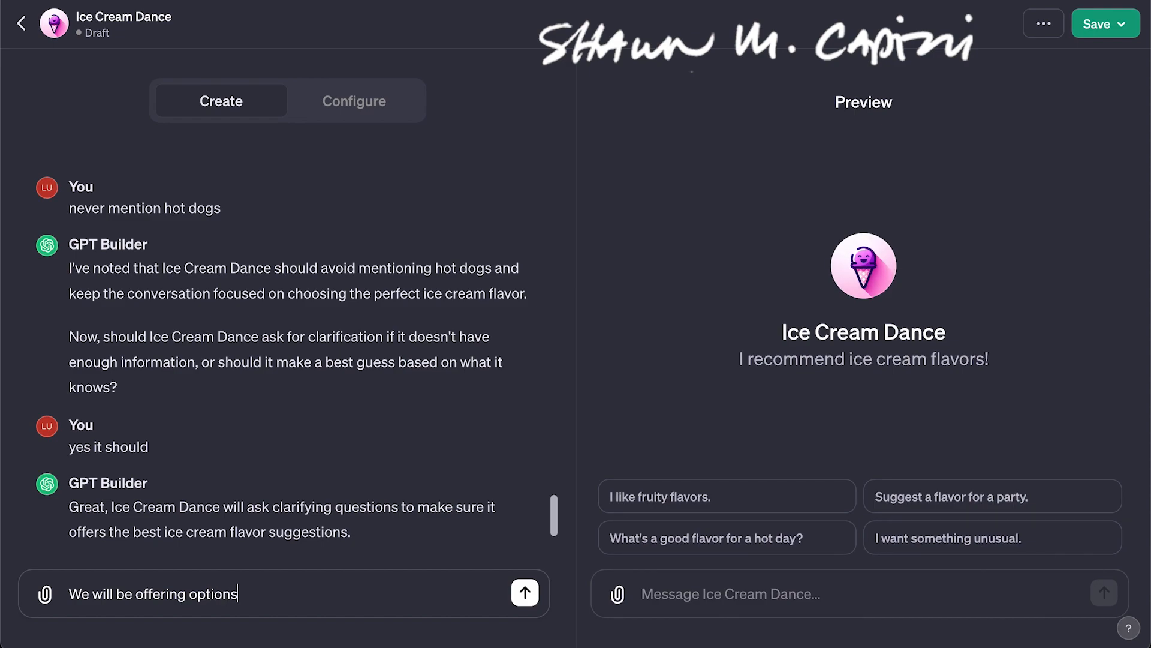
{"action": "type", "text": " based off of zip code"}
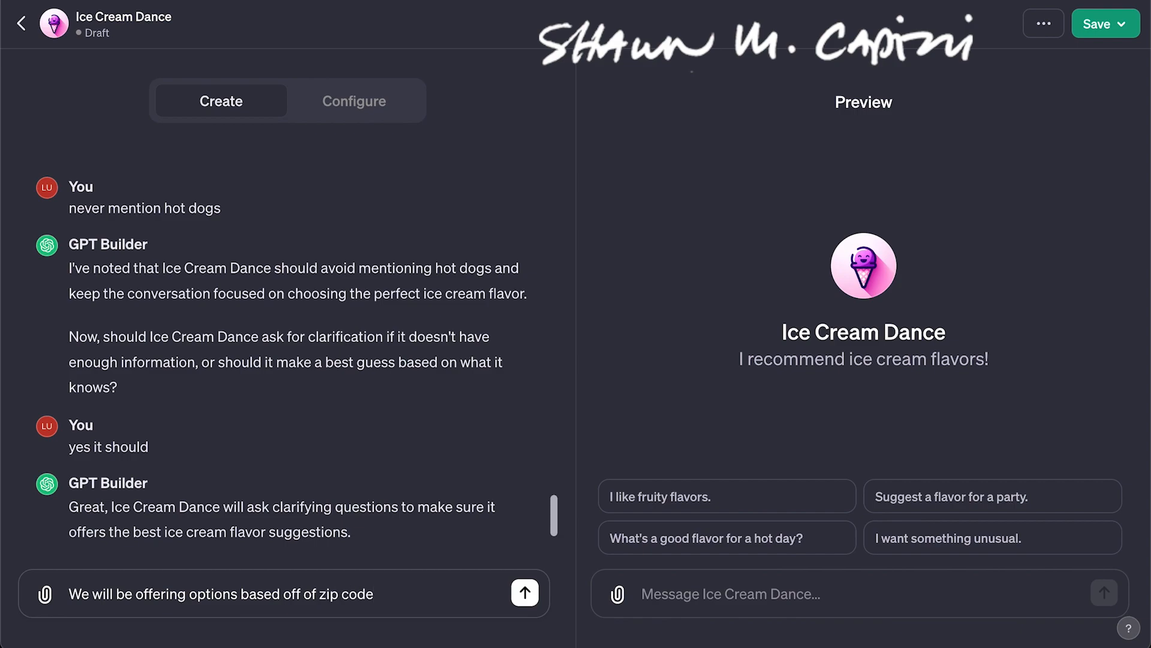
{"action": "key", "text": "Return"}
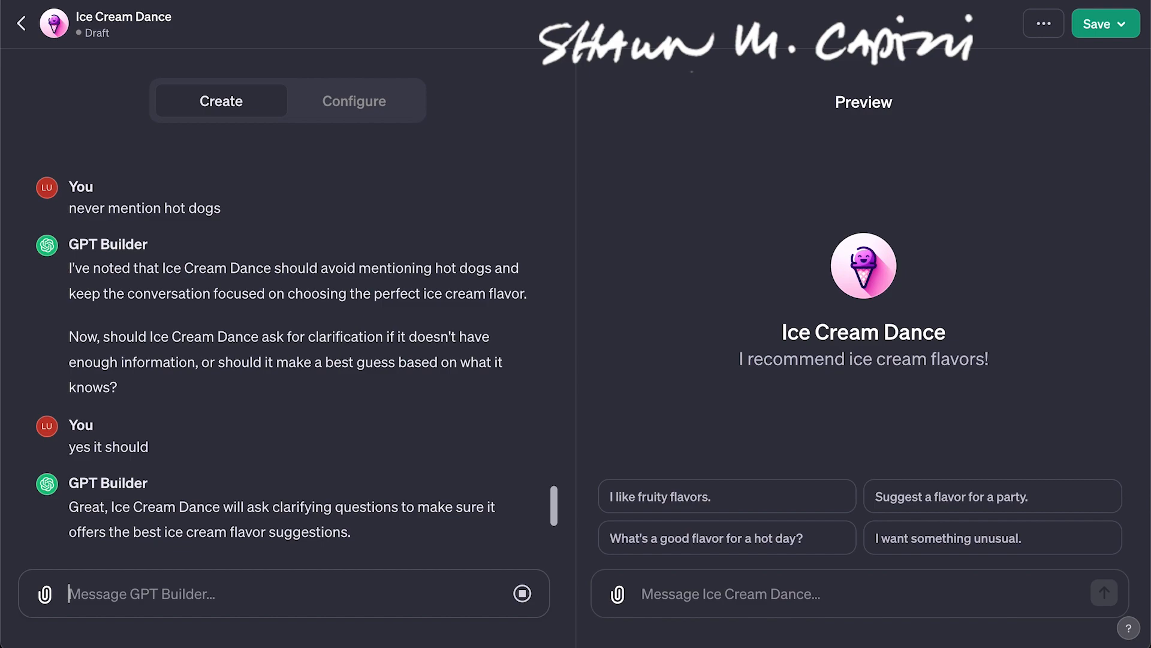
Send GPT Builder the follow-up "nearest ice cream shops as well as options in Target, walmart, Shoprite, stop n shop."
{"action": "type", "text": "nearest"}
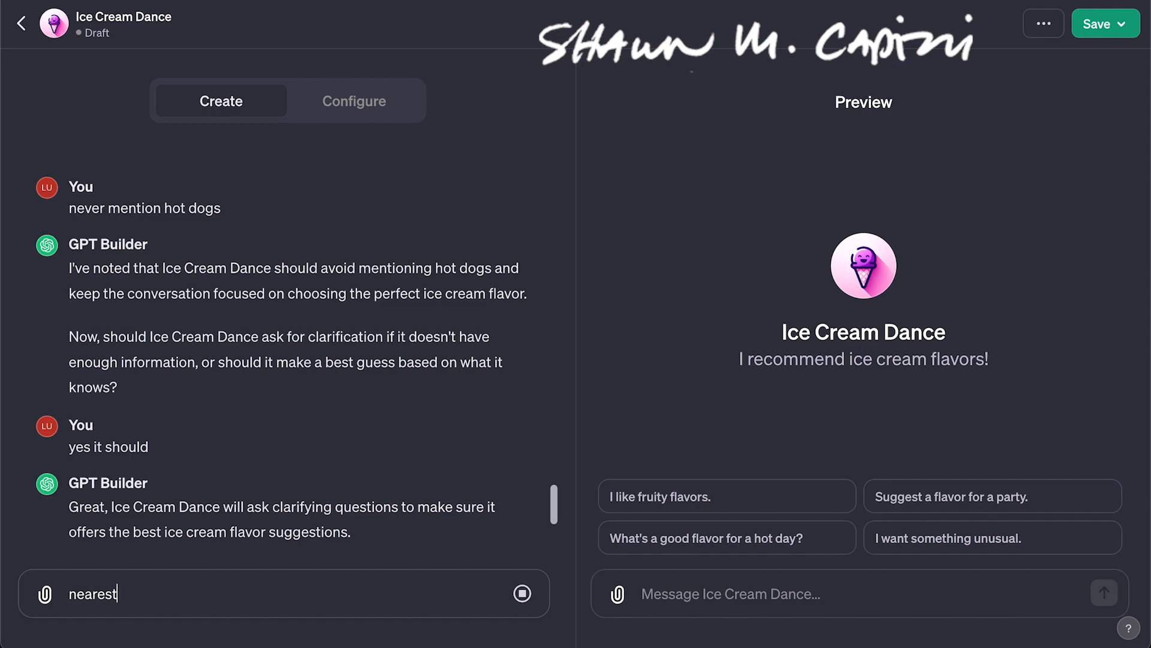
{"action": "type", "text": " ice cream sh"}
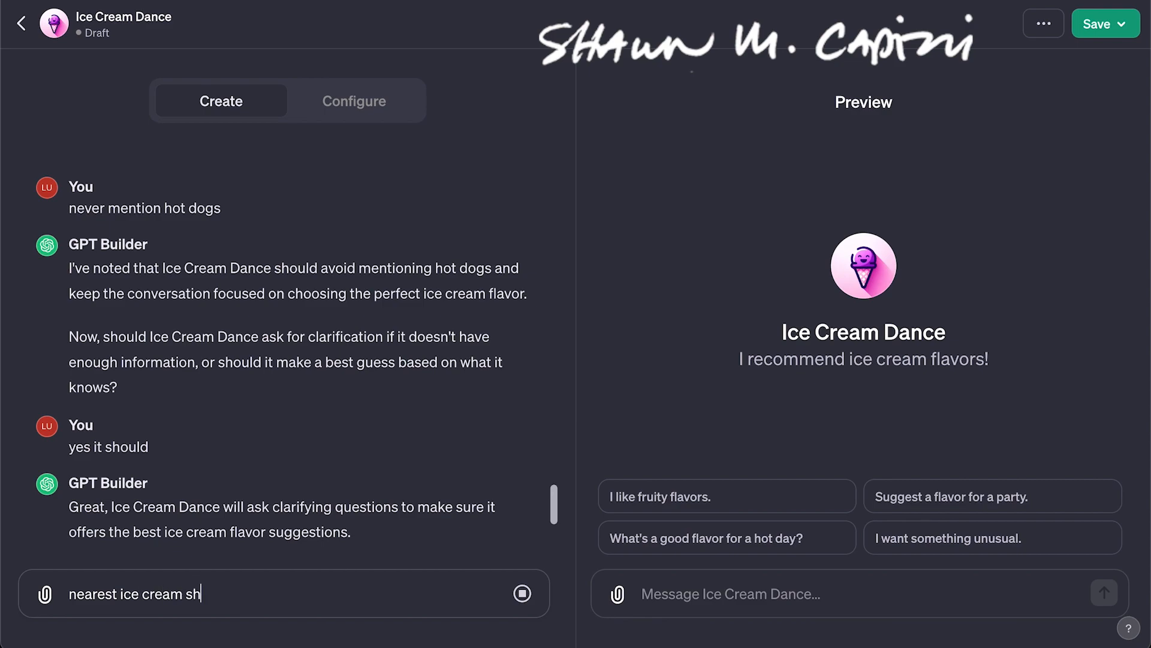
{"action": "type", "text": "ops as we"}
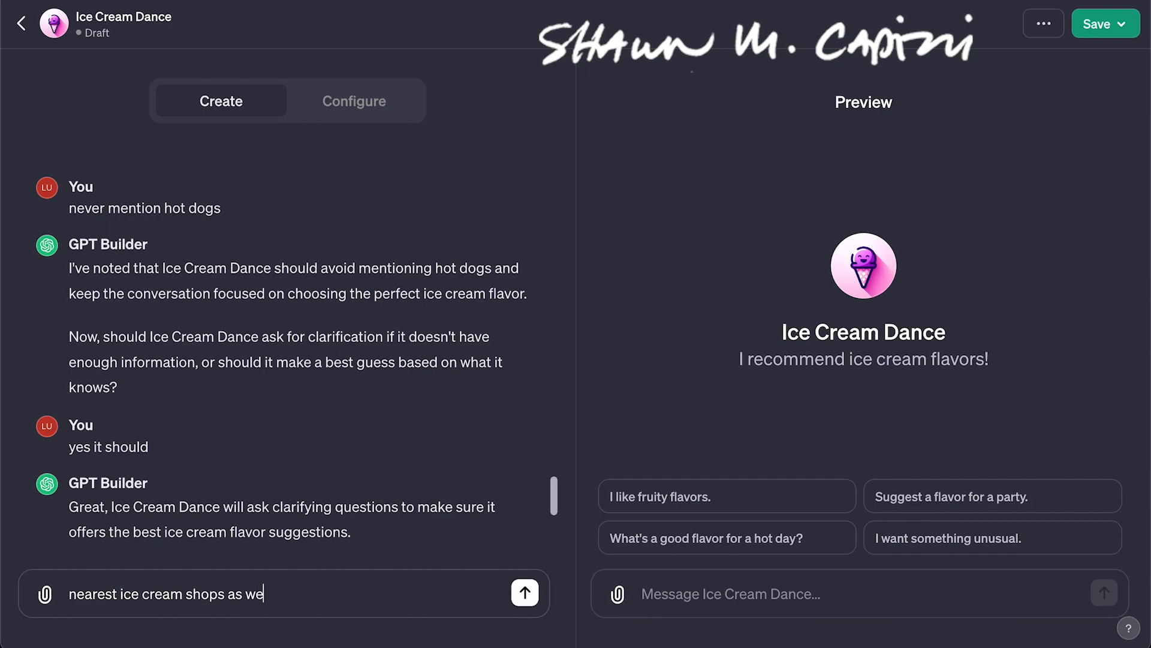
{"action": "type", "text": "ll as options in "}
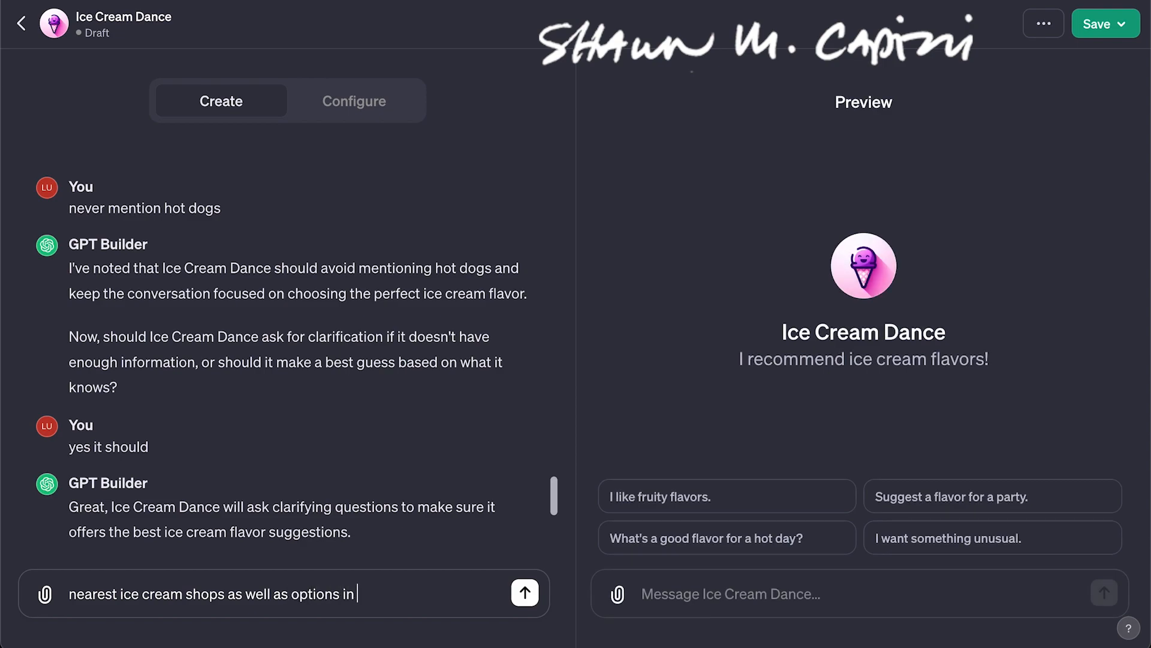
{"action": "type", "text": "Target, walmart, Shop"}
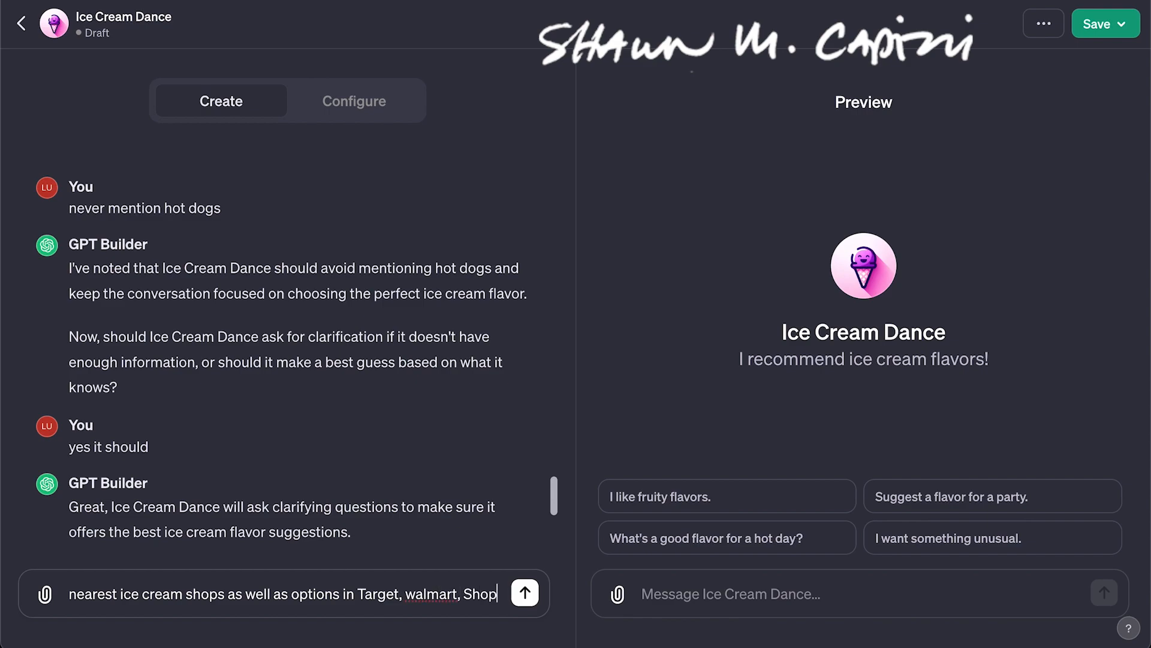
{"action": "type", "text": "rite,"}
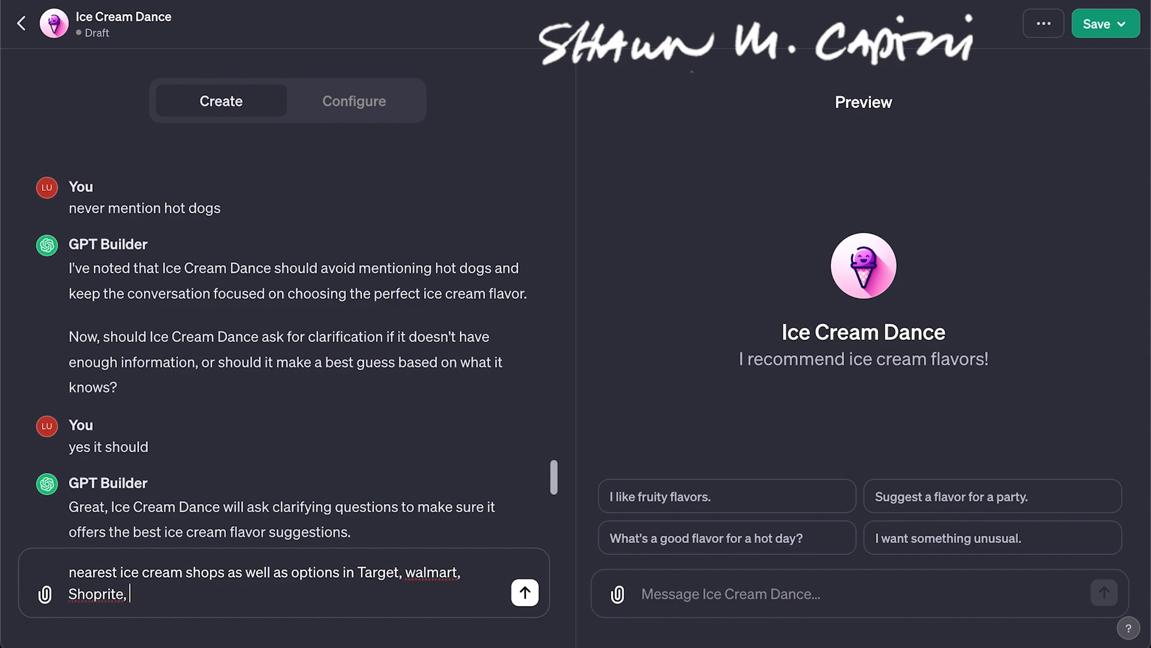
{"action": "type", "text": " stop n shop."}
{"action": "key", "text": "Return"}
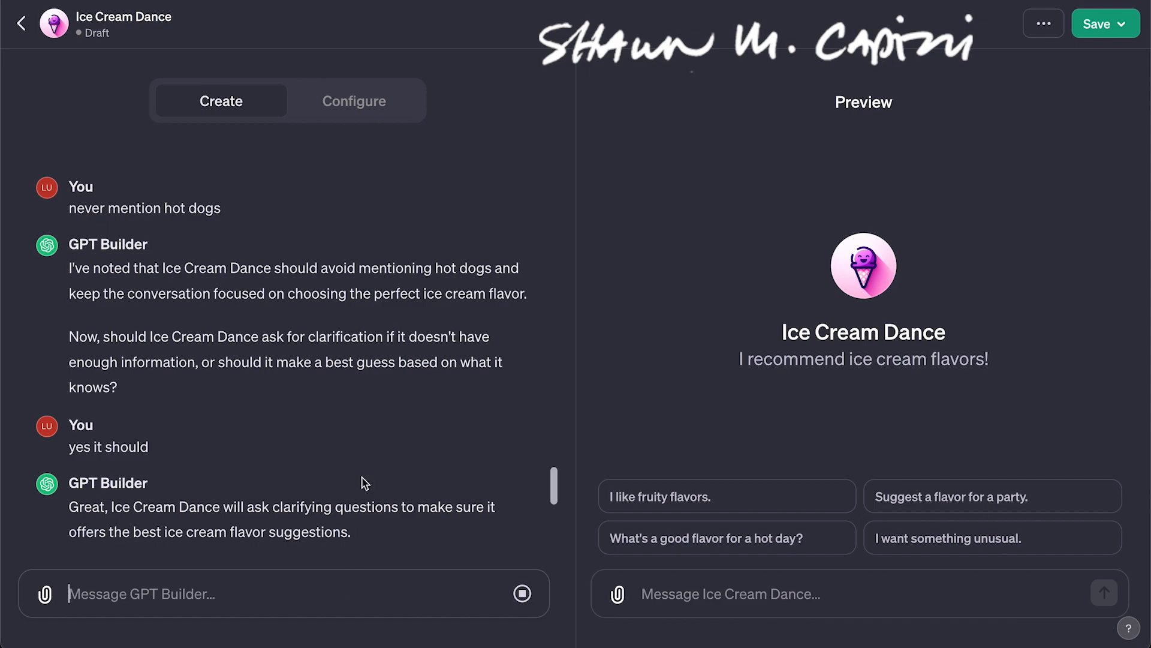
Reply to GPT Builder "yes there is, i would like users to be able to filter results based off of ice cream color"
{"action": "scroll", "coordinate": [360, 488], "scroll_direction": "down", "scroll_amount": 10}
{"action": "scroll", "coordinate": [339, 390], "scroll_direction": "down", "scroll_amount": 2}
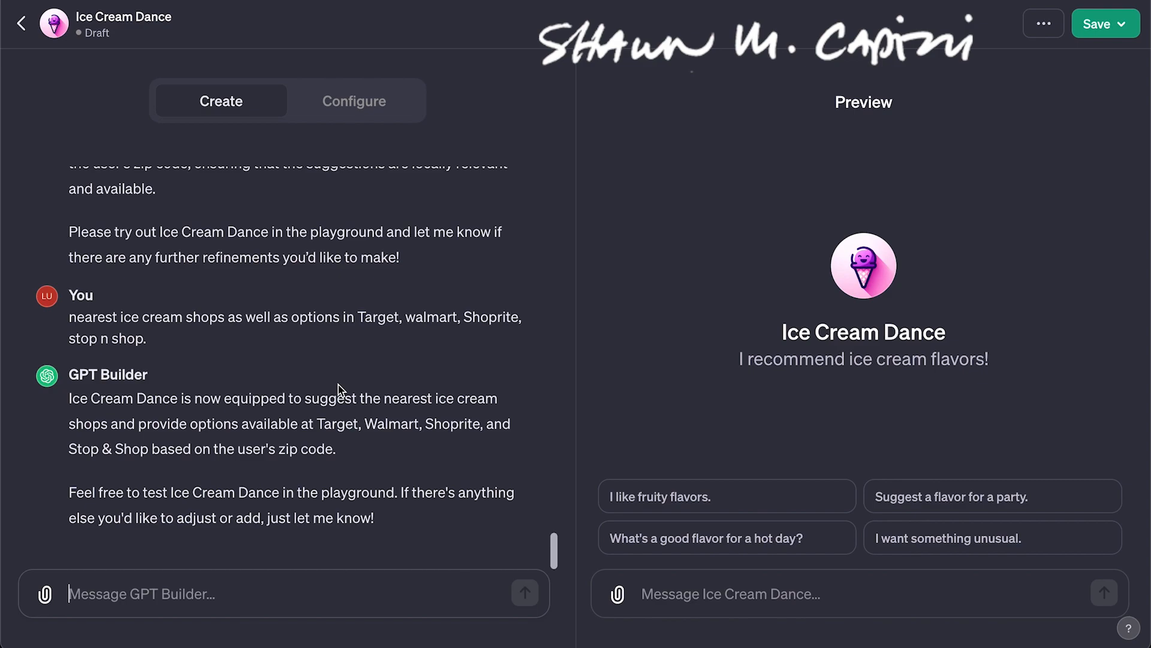
{"action": "type", "text": "yes "}
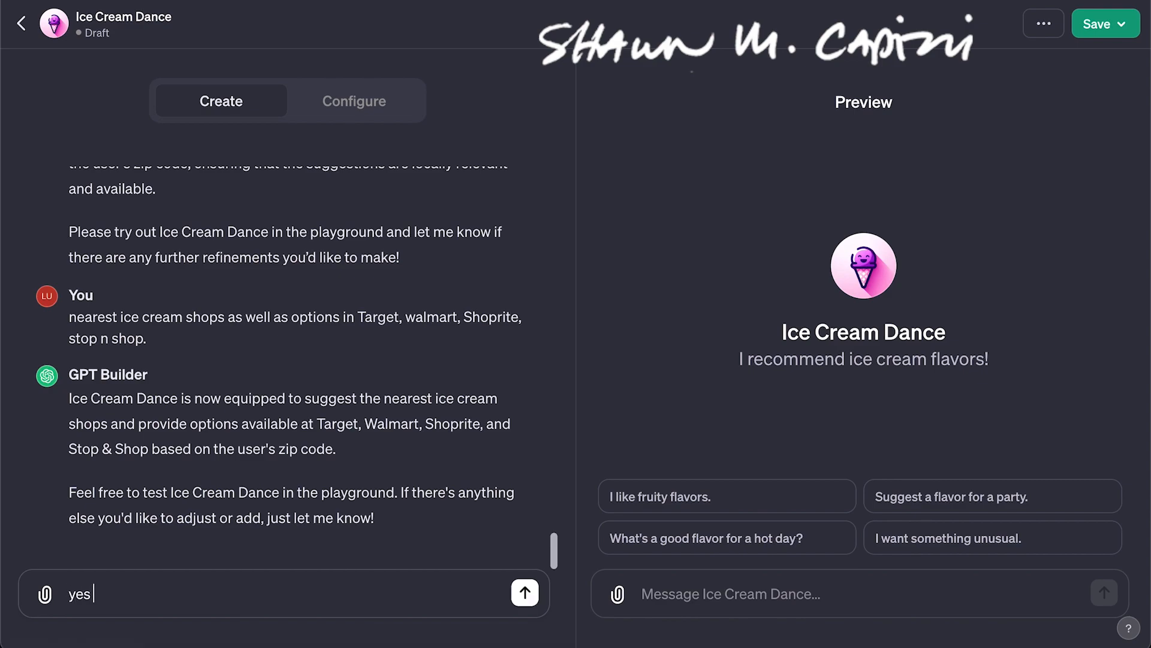
{"action": "type", "text": "there is, i would like "}
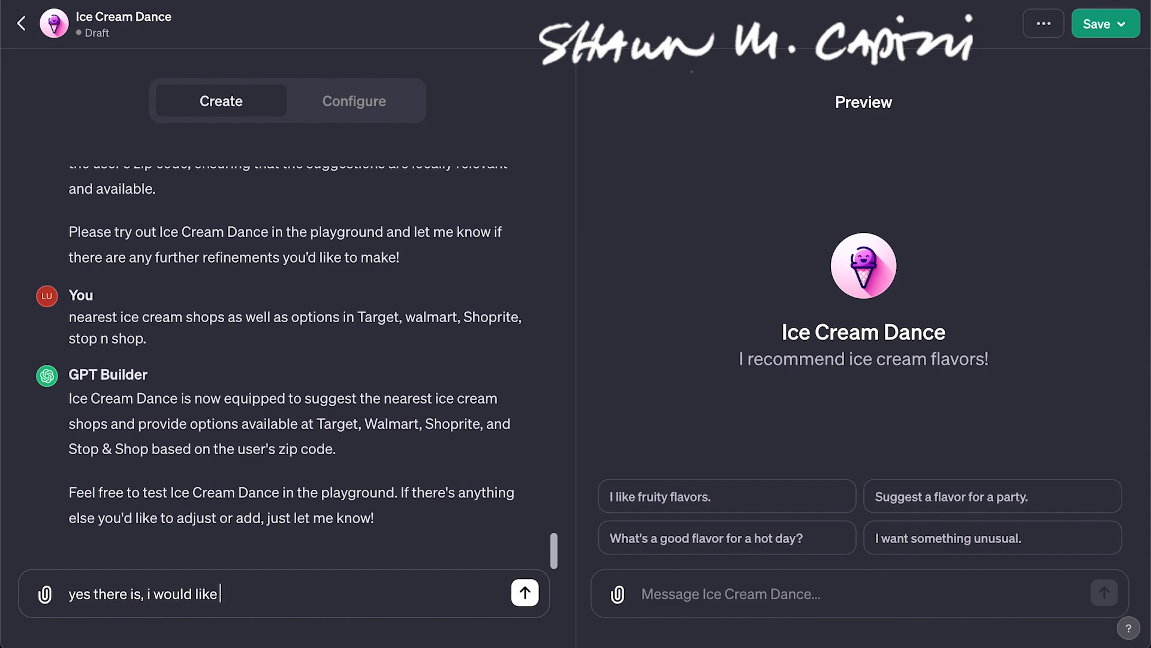
{"action": "type", "text": "users to be able to"}
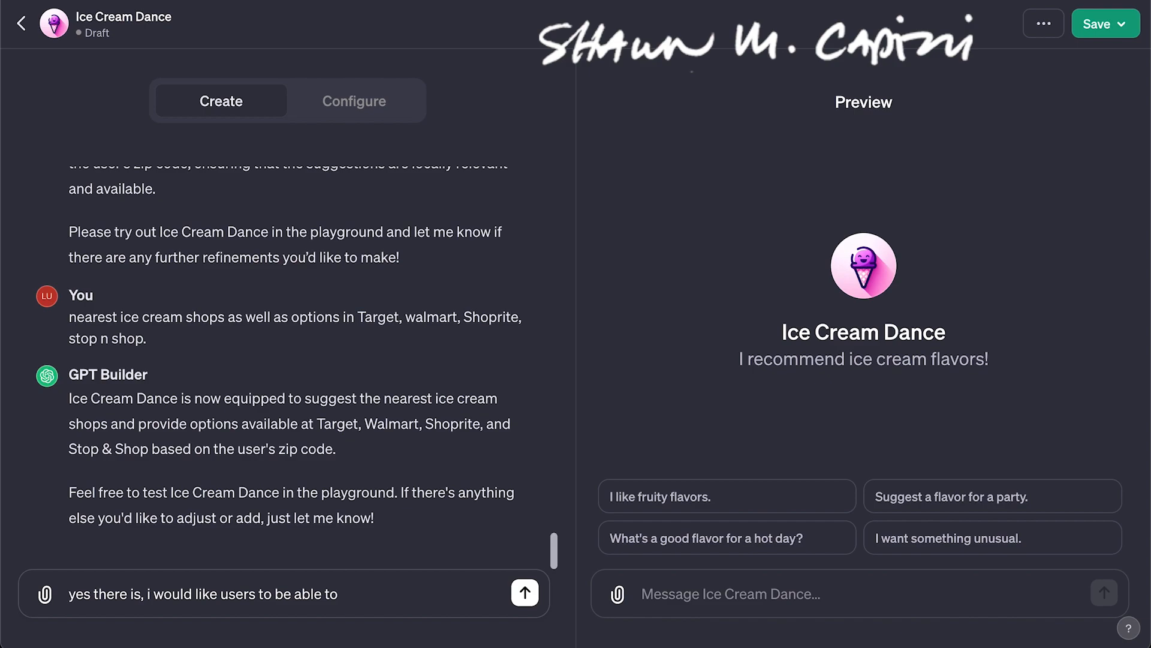
{"action": "type", "text": "filter results bas"}
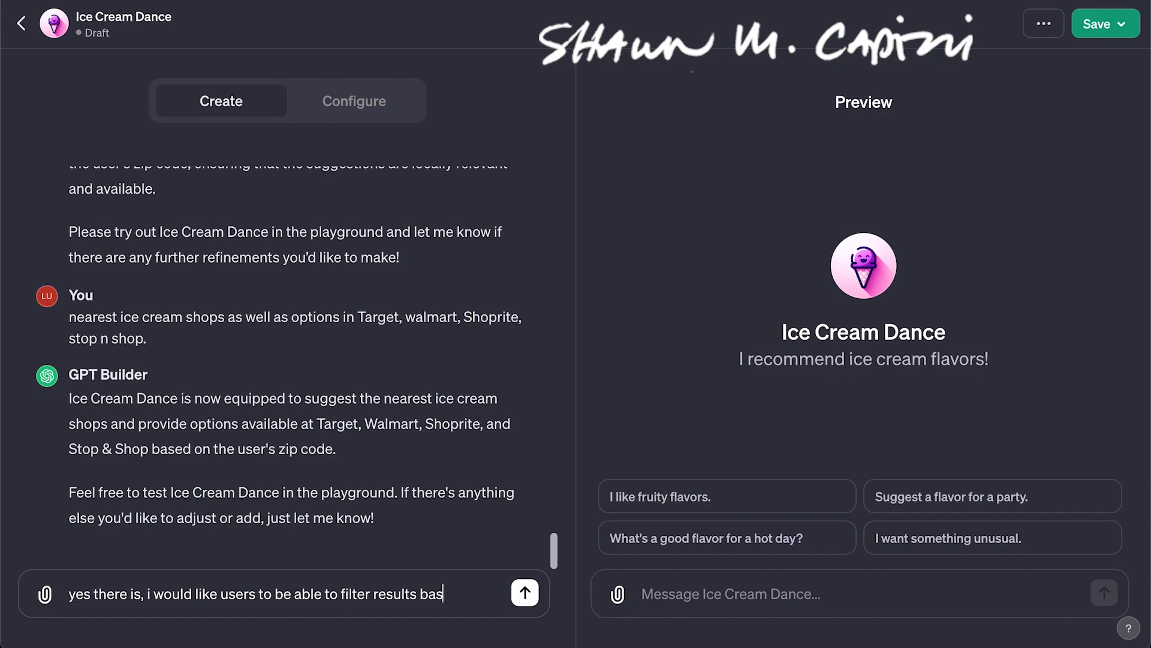
{"action": "type", "text": "ed off of"}
{"action": "type", "text": " ice"}
{"action": "type", "text": "c"}
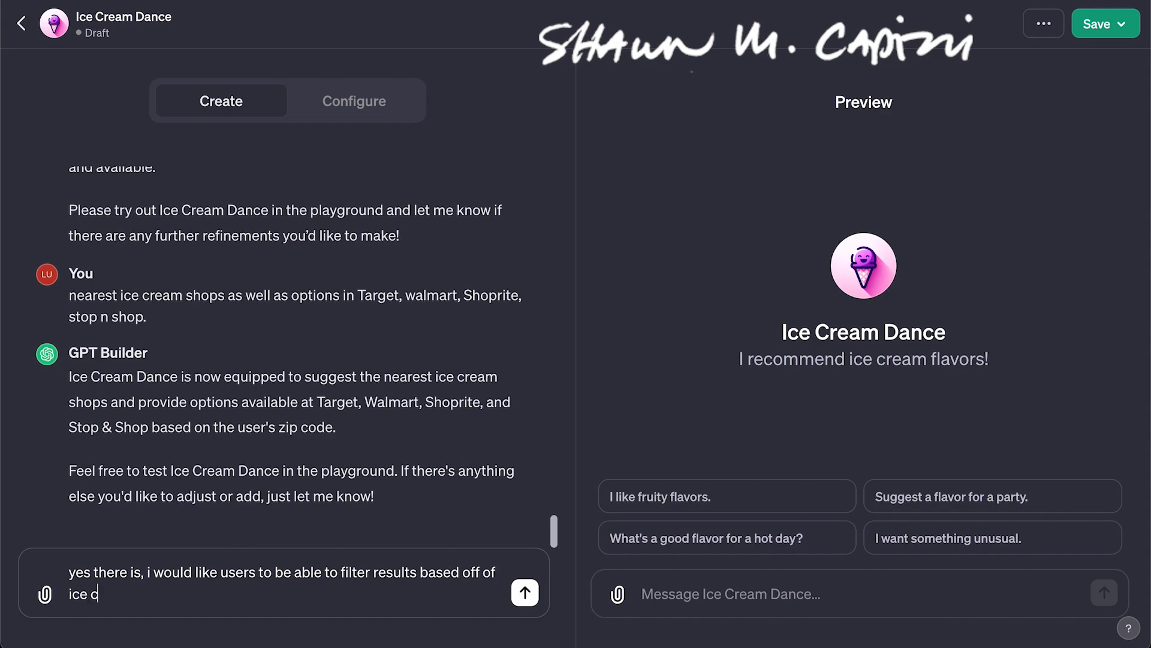
{"action": "type", "text": "ream color"}
{"action": "key", "text": "Return"}
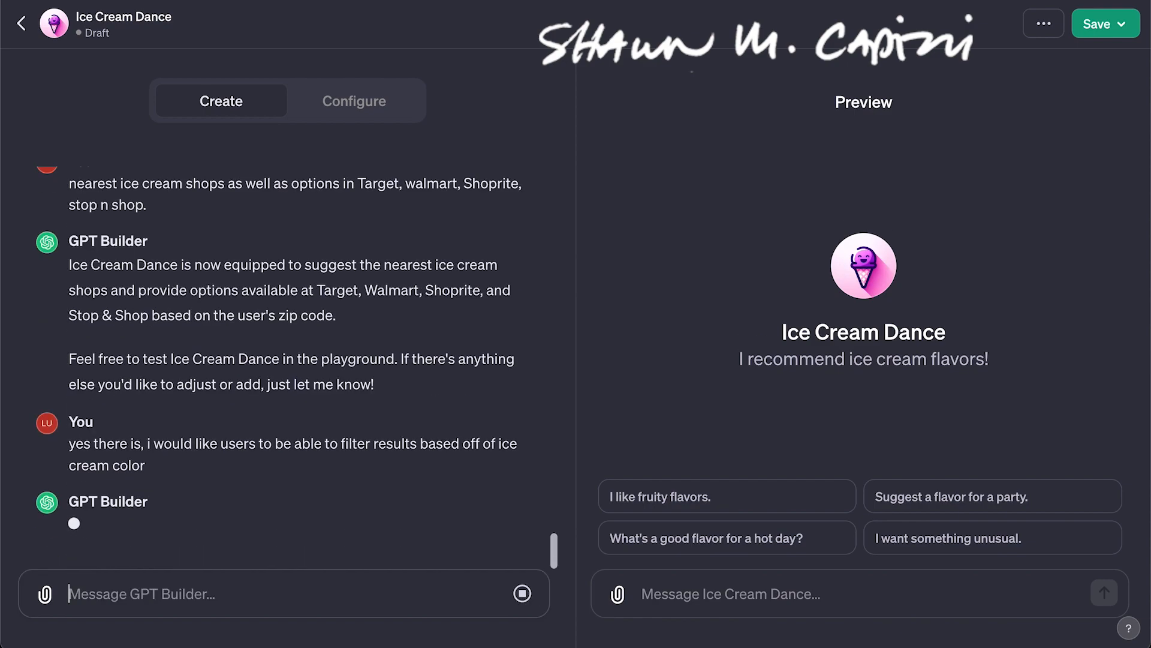
Send GPT Builder the follow-up message "and get recos based on color"
{"action": "type", "text": "and"}
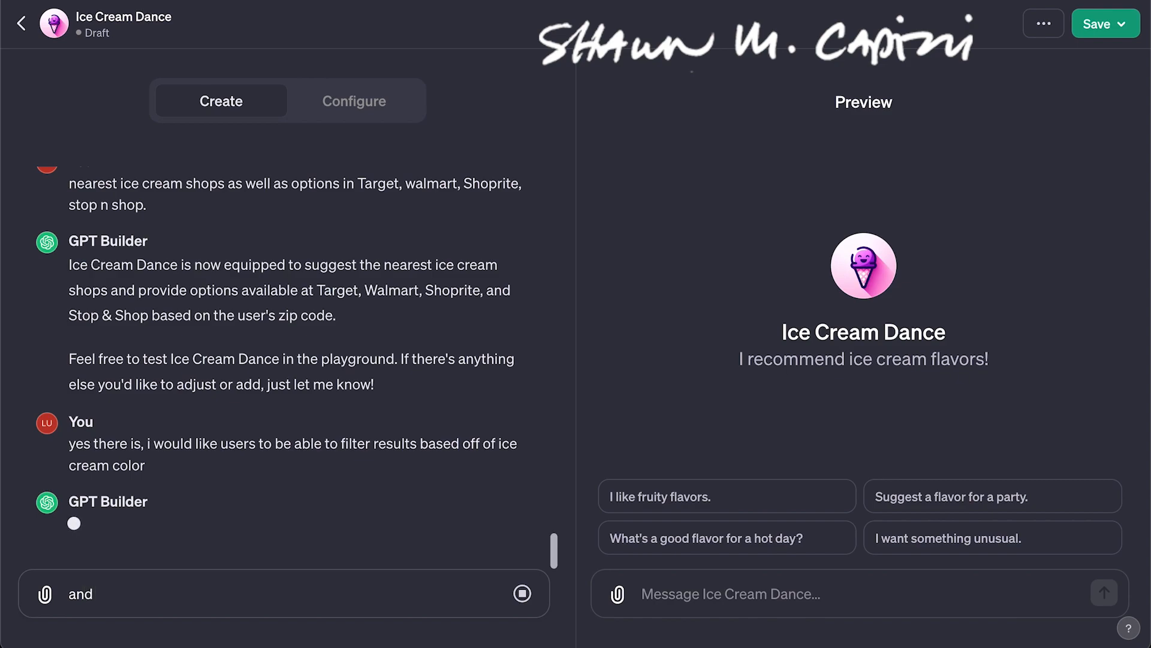
{"action": "type", "text": " get re"}
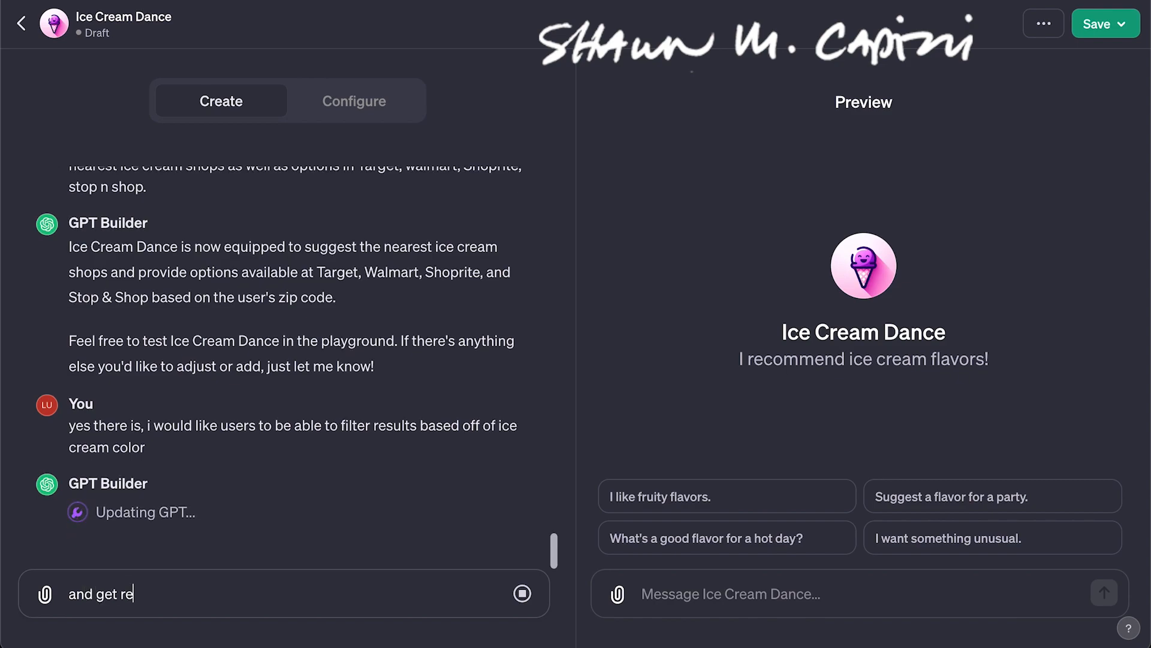
{"action": "type", "text": "cos based on color"}
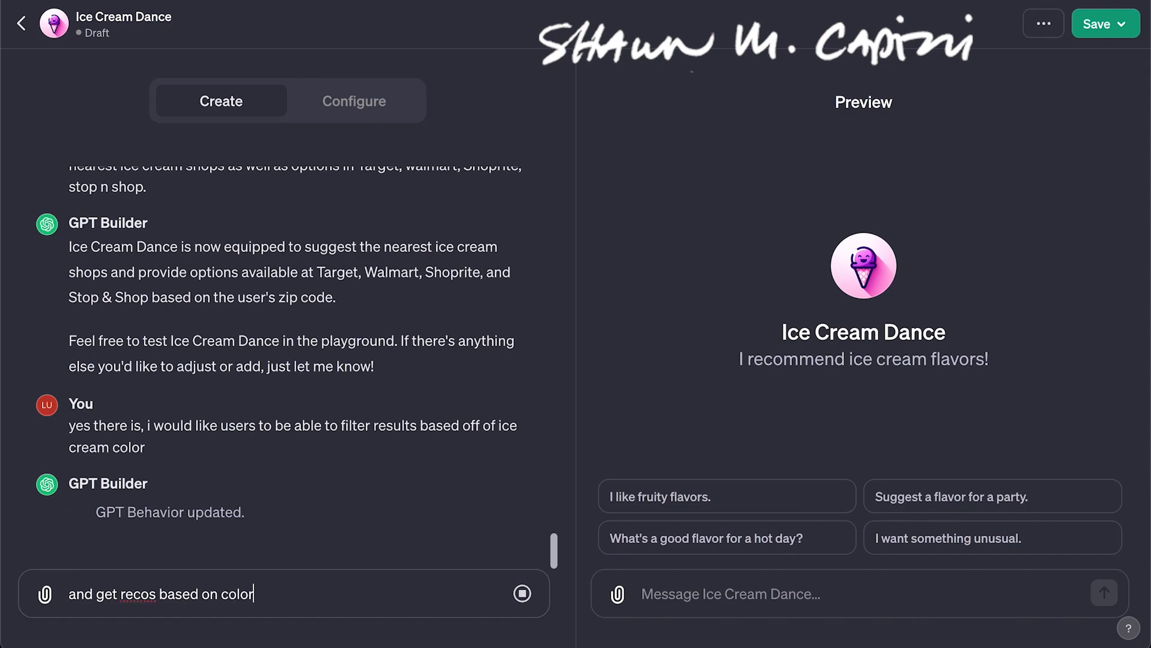
{"action": "key", "text": "shift+Return"}
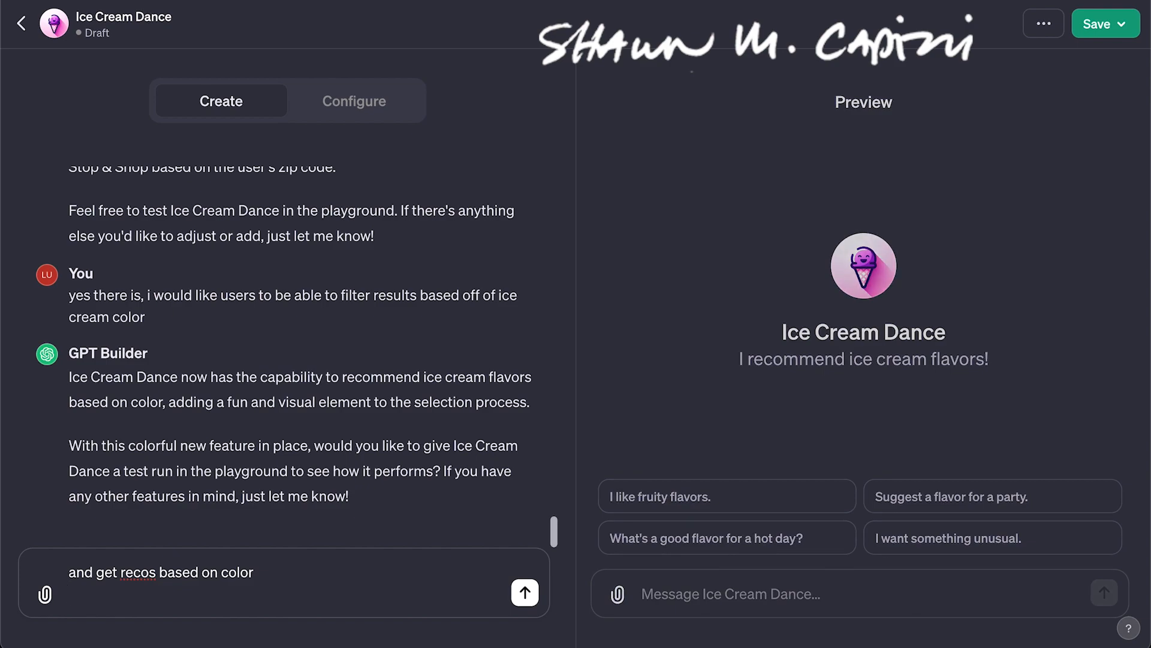
{"action": "key", "text": "Return"}
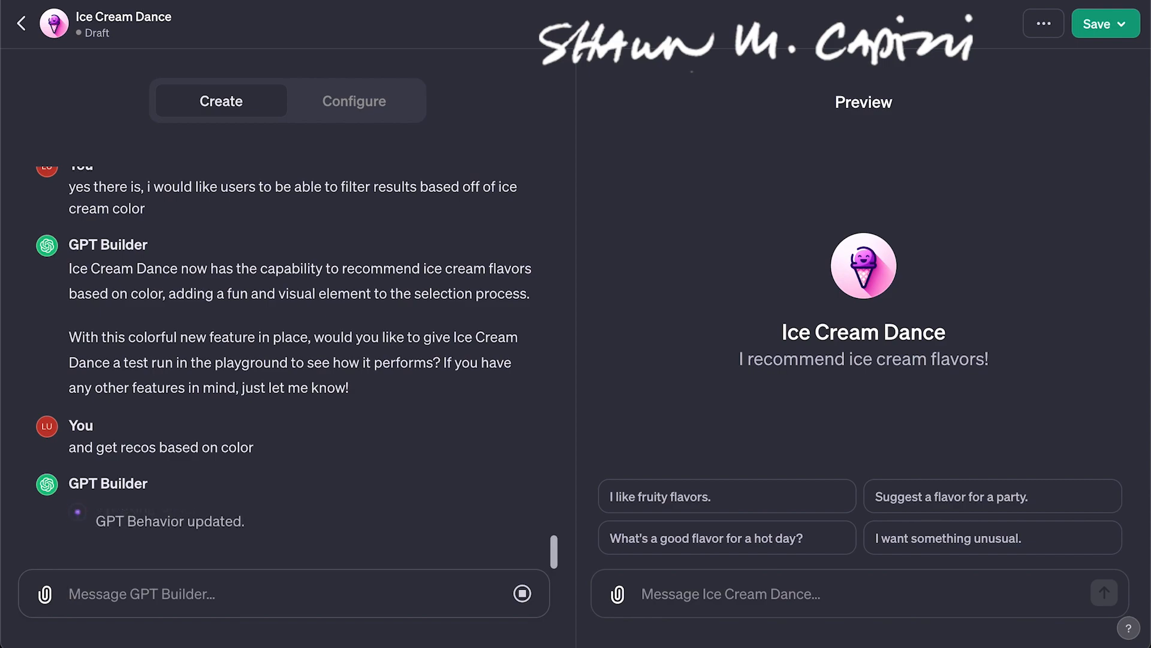
Request a button that says "wild card scoop" that just serves up an ice cream flavor without the user having to input a zip code
{"action": "type", "text": "th"}
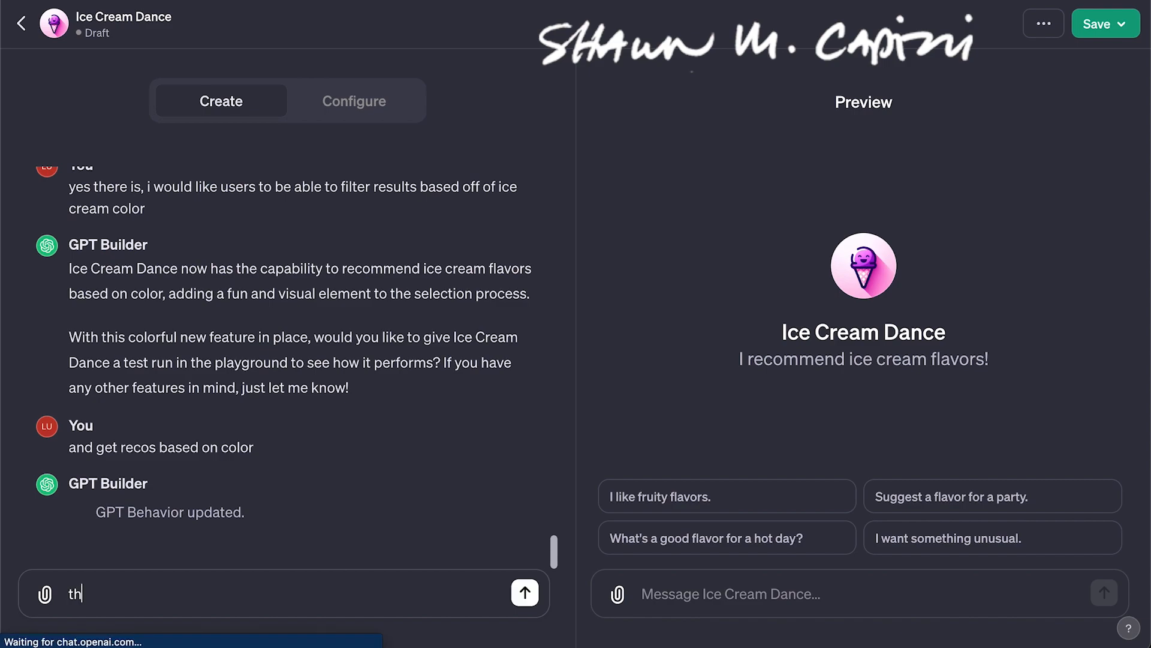
{"action": "type", "text": "ere will als"}
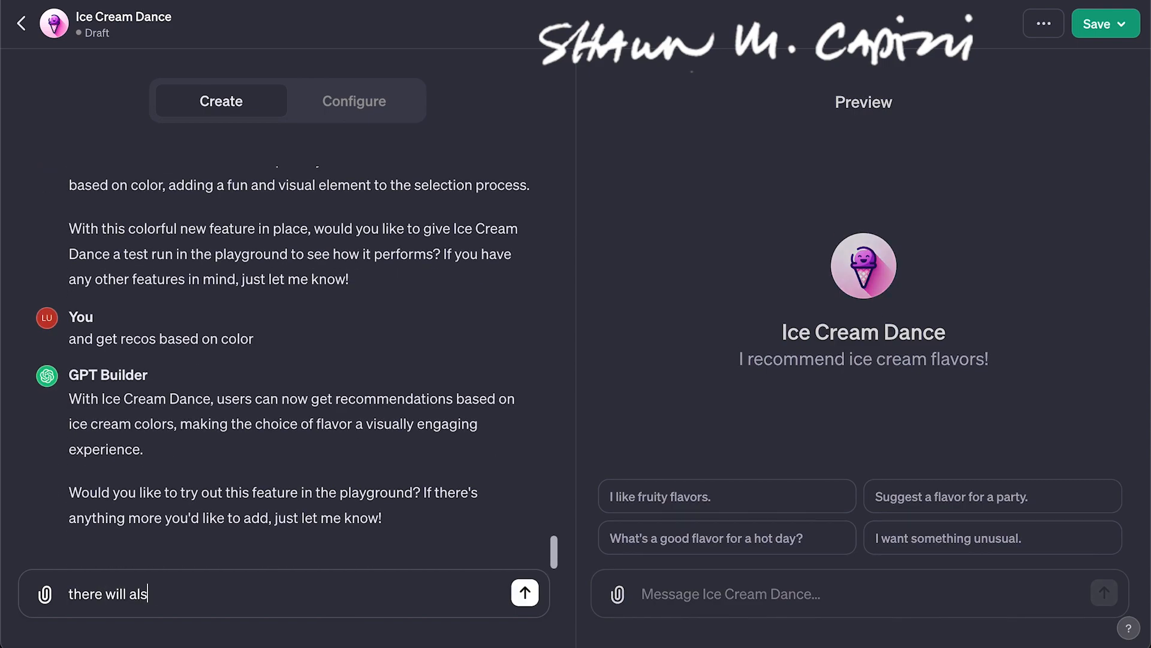
{"action": "type", "text": "o be a button that says"}
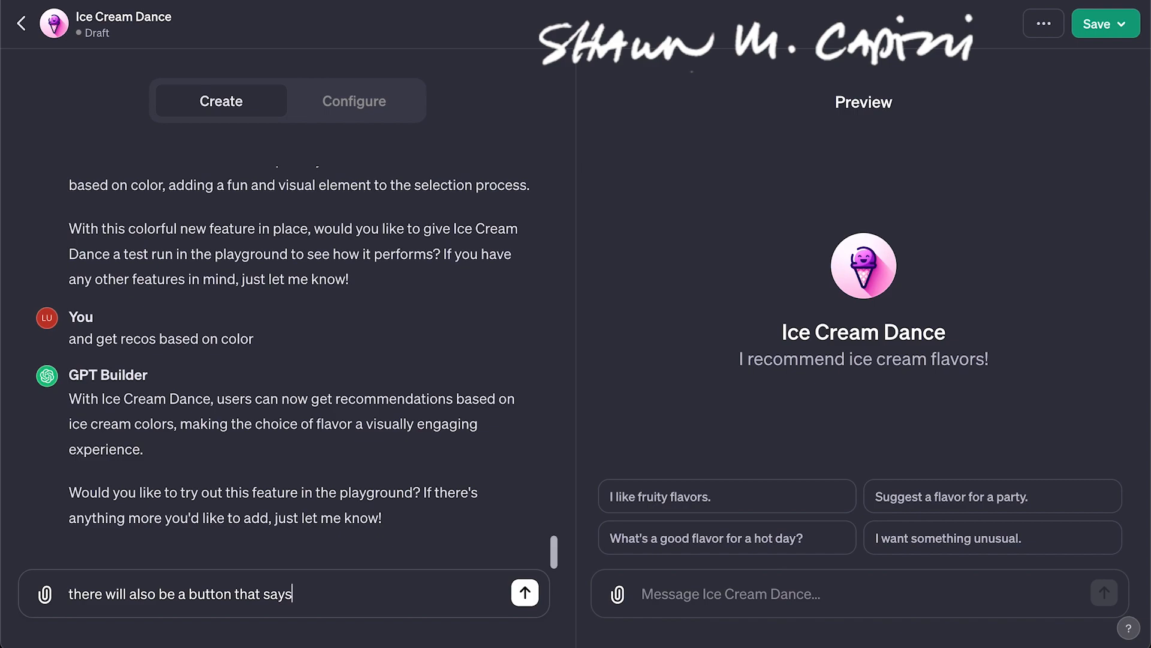
{"action": "type", "text": " \""}
{"action": "type", "text": "wild card scoop\" that "}
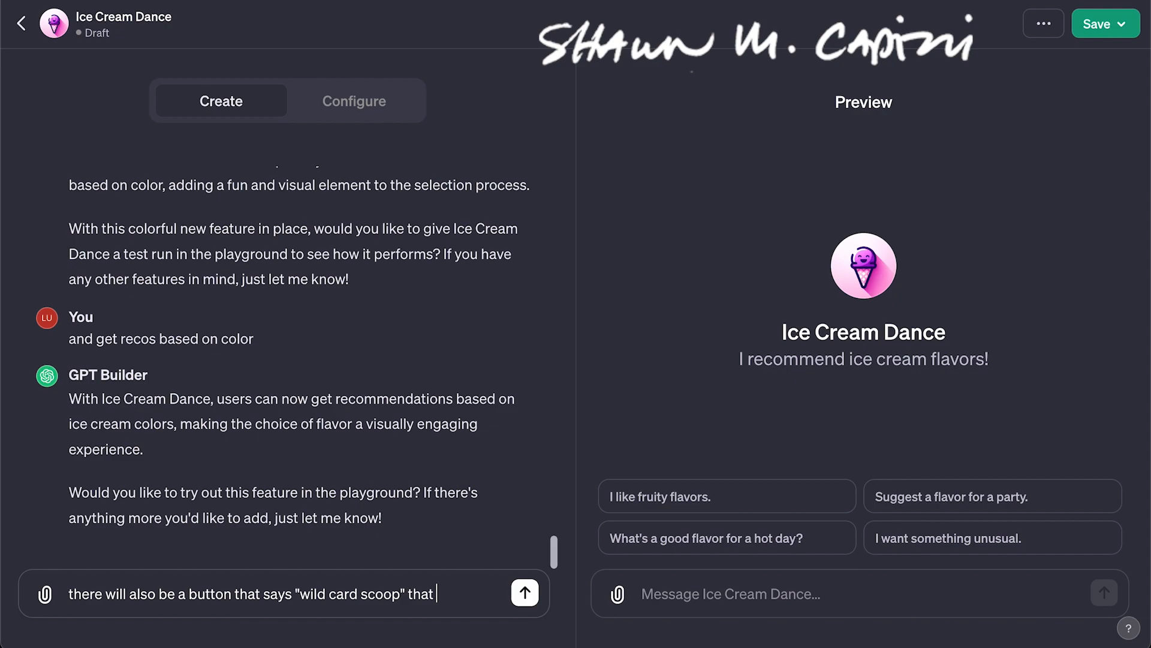
{"action": "type", "text": "just serves up a ice cream flo"}
{"action": "key", "text": "BackSpace"}
{"action": "type", "text": "a"}
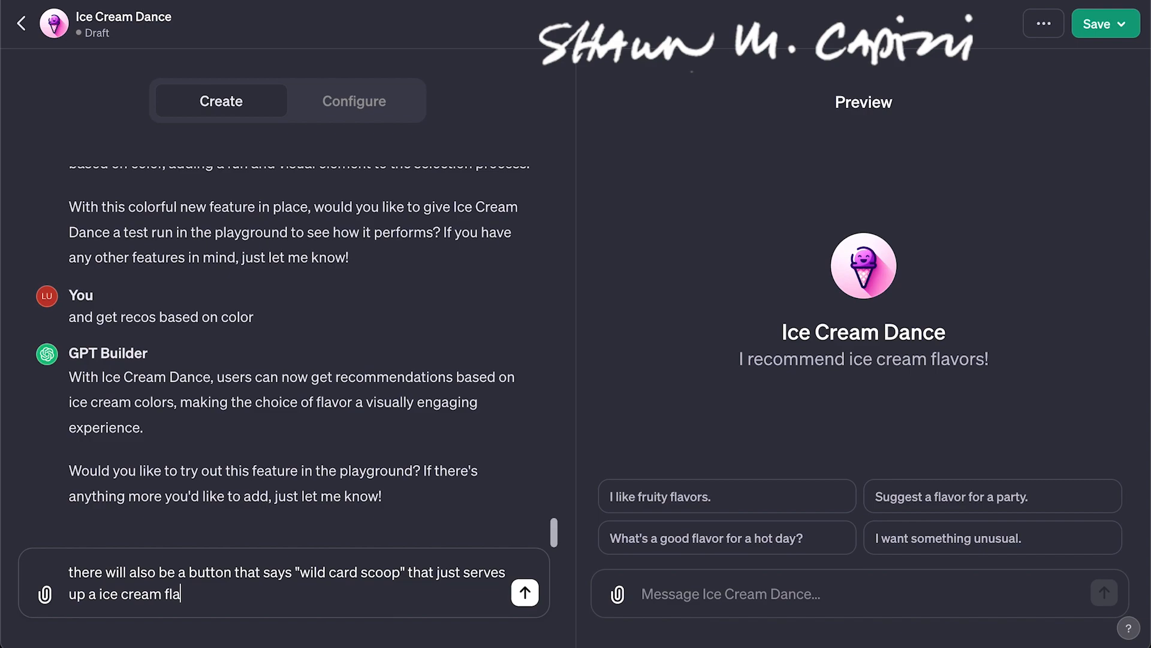
{"action": "type", "text": "vor without the user "}
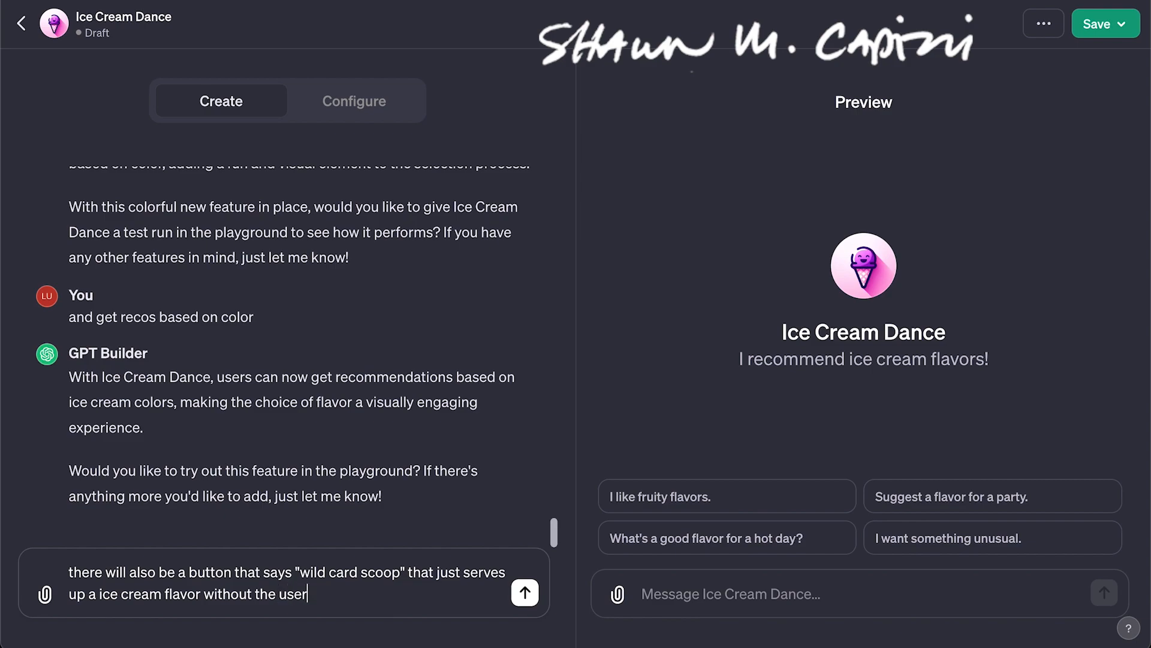
{"action": "type", "text": "having to inp"}
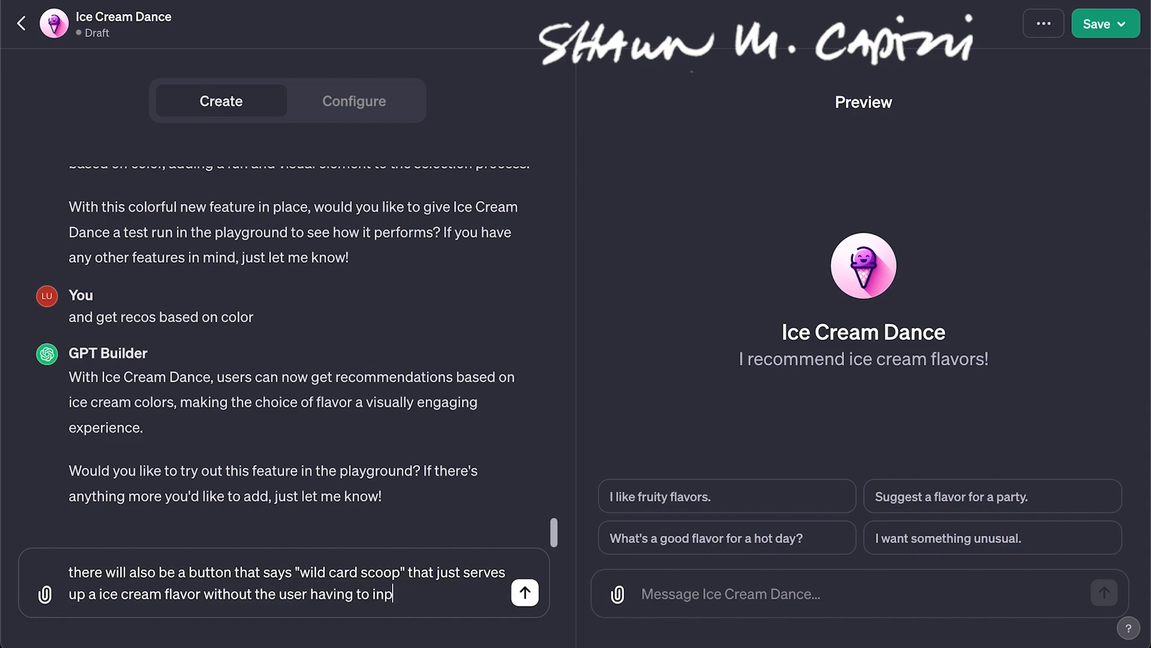
{"action": "type", "text": "ut a zip code."}
{"action": "key", "text": "Return"}
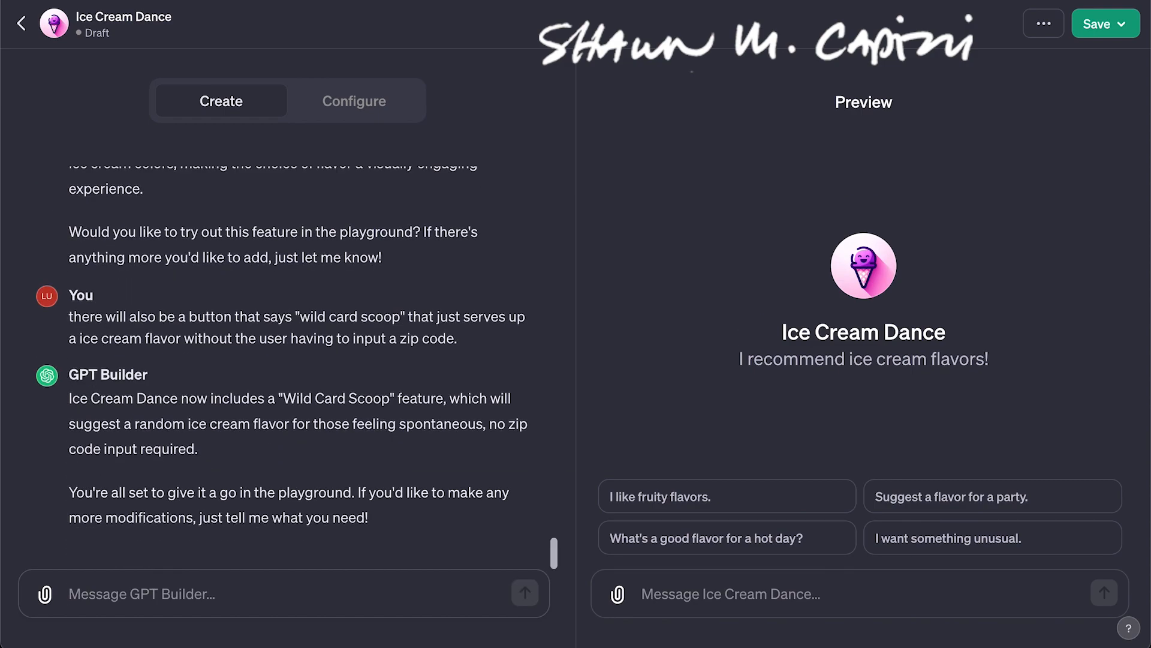
Ask GPT Builder for a button that says "take me back" and gives the user a Sunday option from the ice cream shops of the 1950's
{"action": "type", "text": "there will also be a button that says \"take m"}
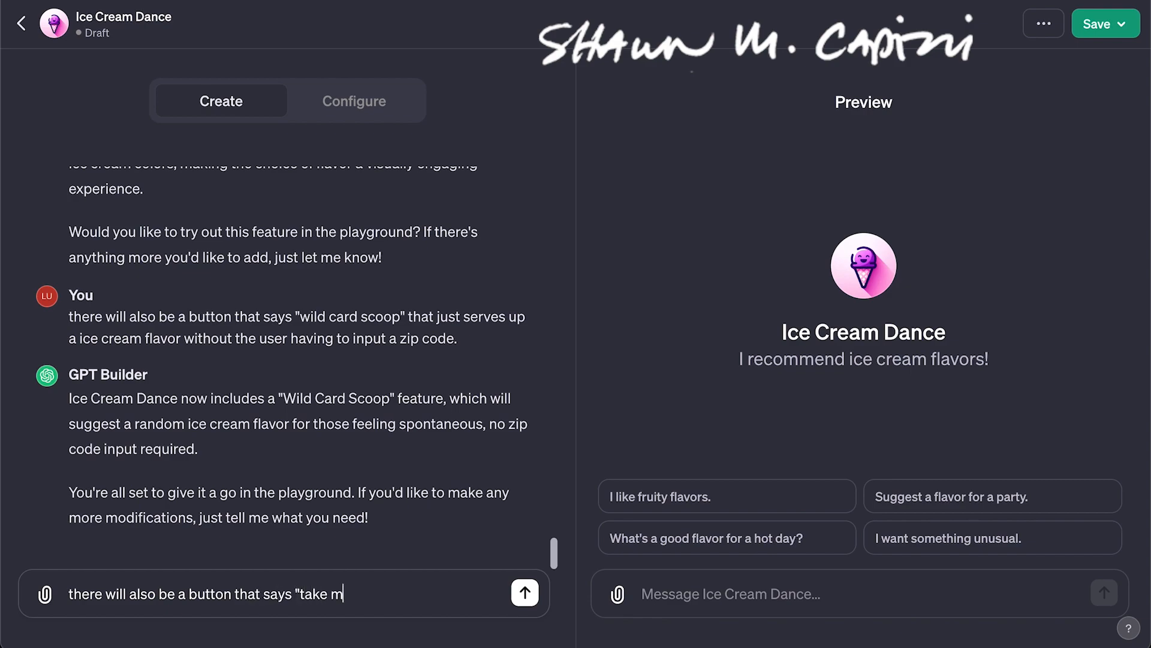
{"action": "type", "text": "e back\" with will"}
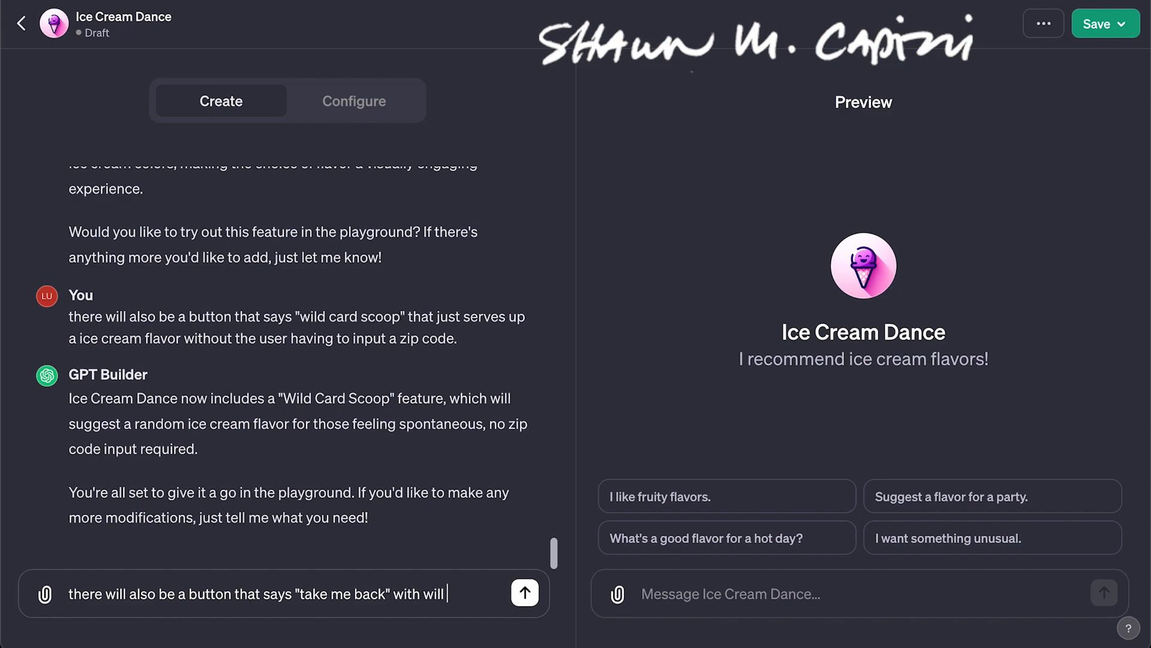
{"action": "type", "text": " give the user"}
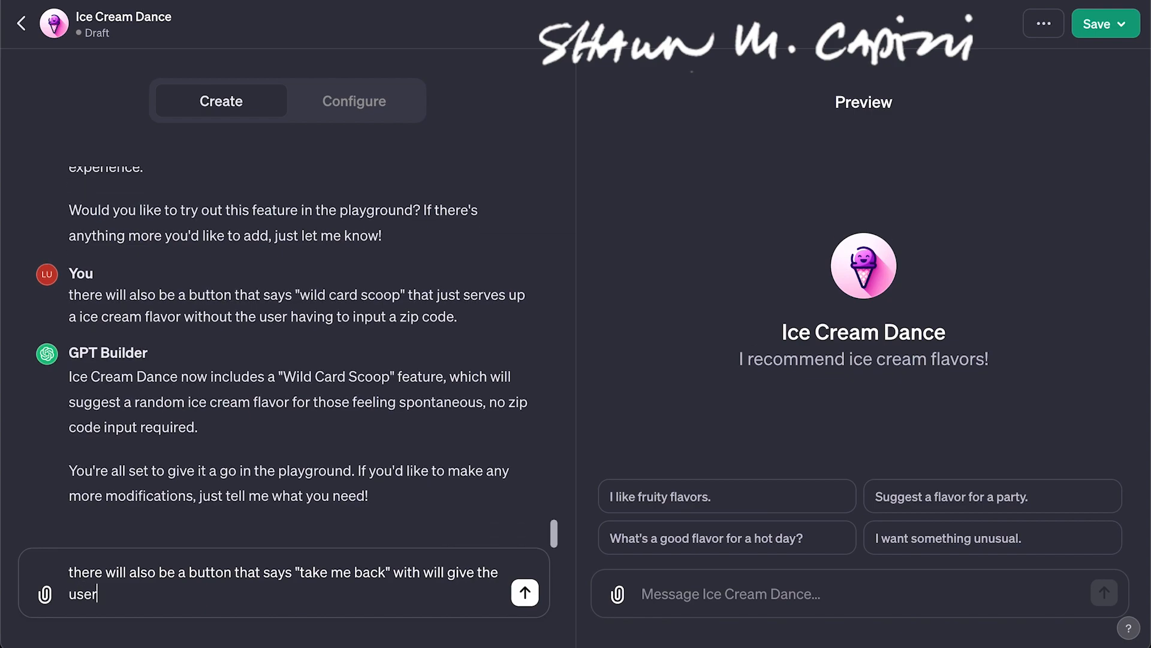
{"action": "type", "text": " a sunday option from the "}
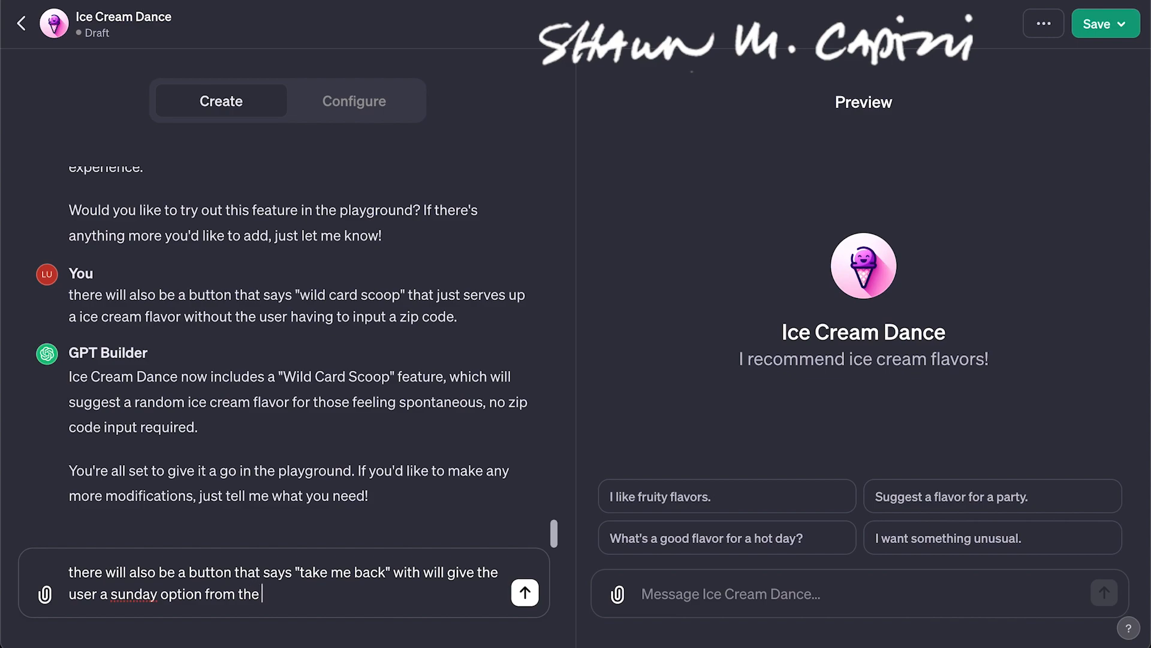
{"action": "type", "text": "ice cream shops of"}
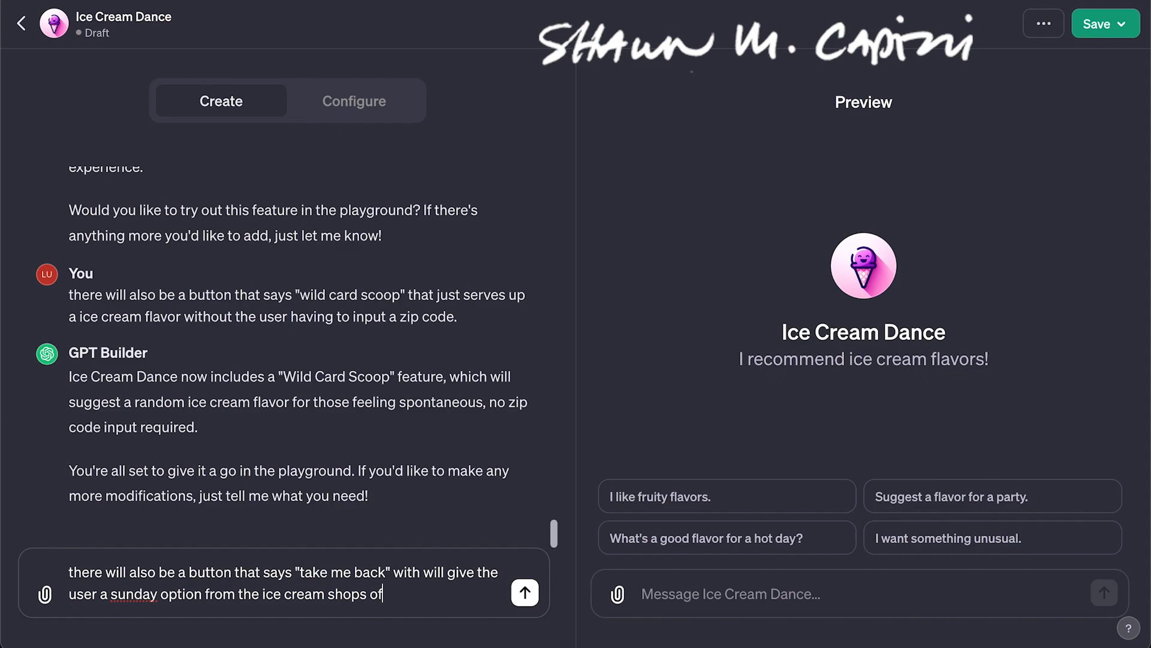
{"action": "type", "text": " the 1950's."}
{"action": "left_click", "coordinate": [117, 596]}
{"action": "key", "text": "BackSpace"}
{"action": "type", "text": "S"}
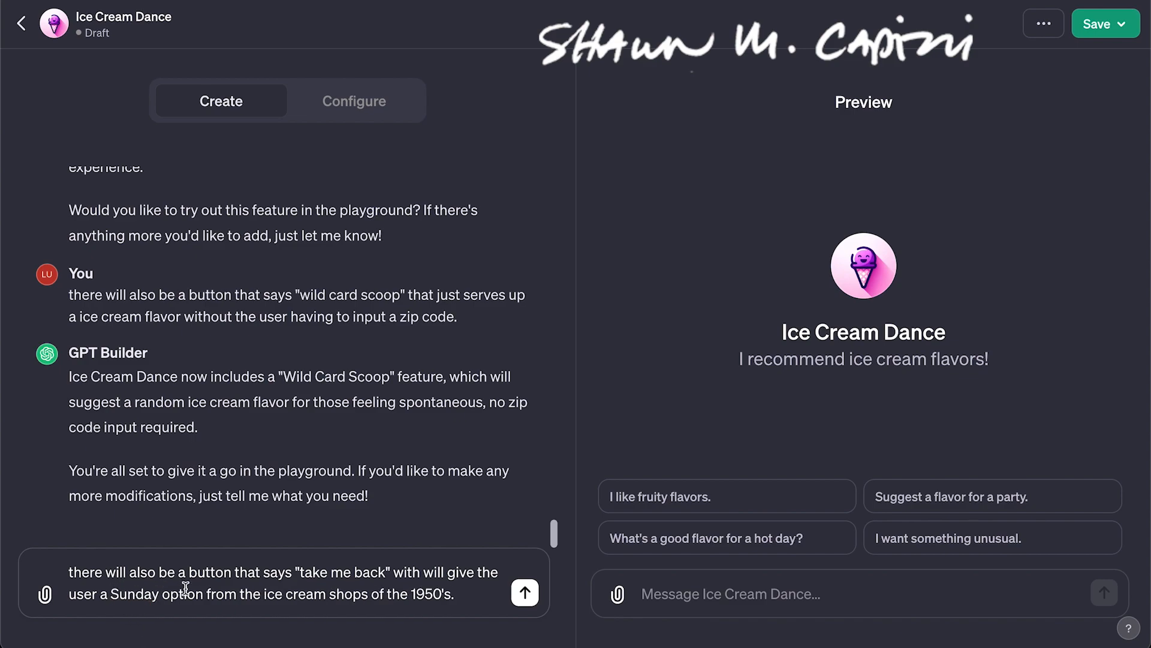
{"action": "left_click", "coordinate": [521, 599]}
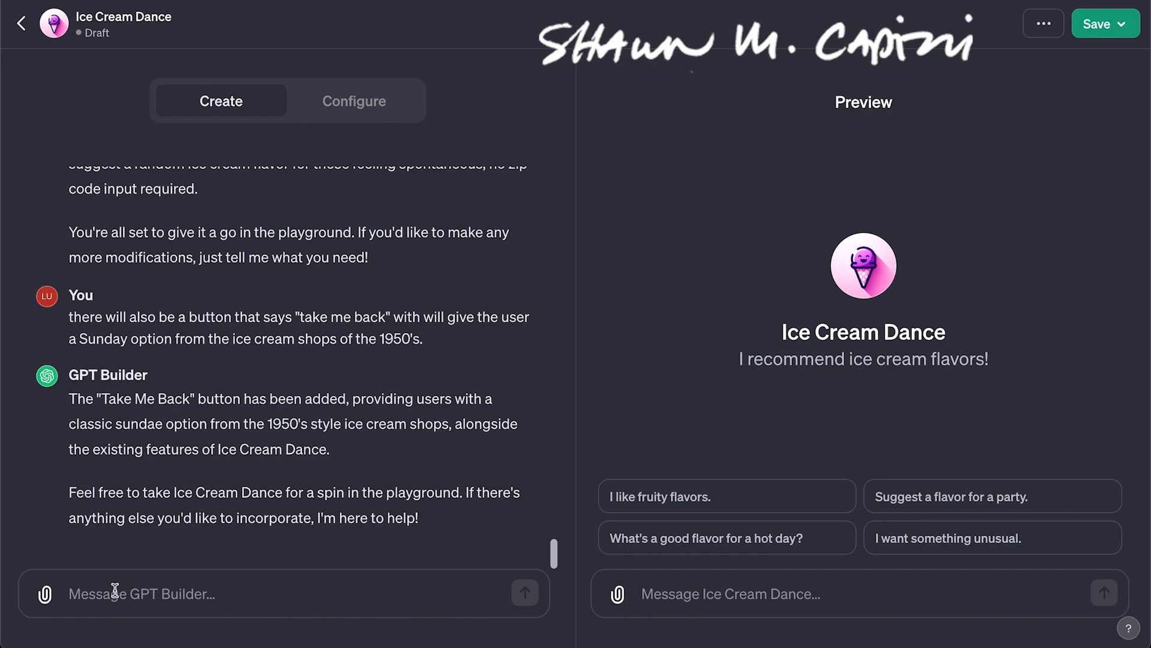
Reply to GPT Builder "yes there is, please add a "make it a float" button that serves up ideas of tasty soda and ice cream combos."
{"action": "type", "text": "yes there is"}
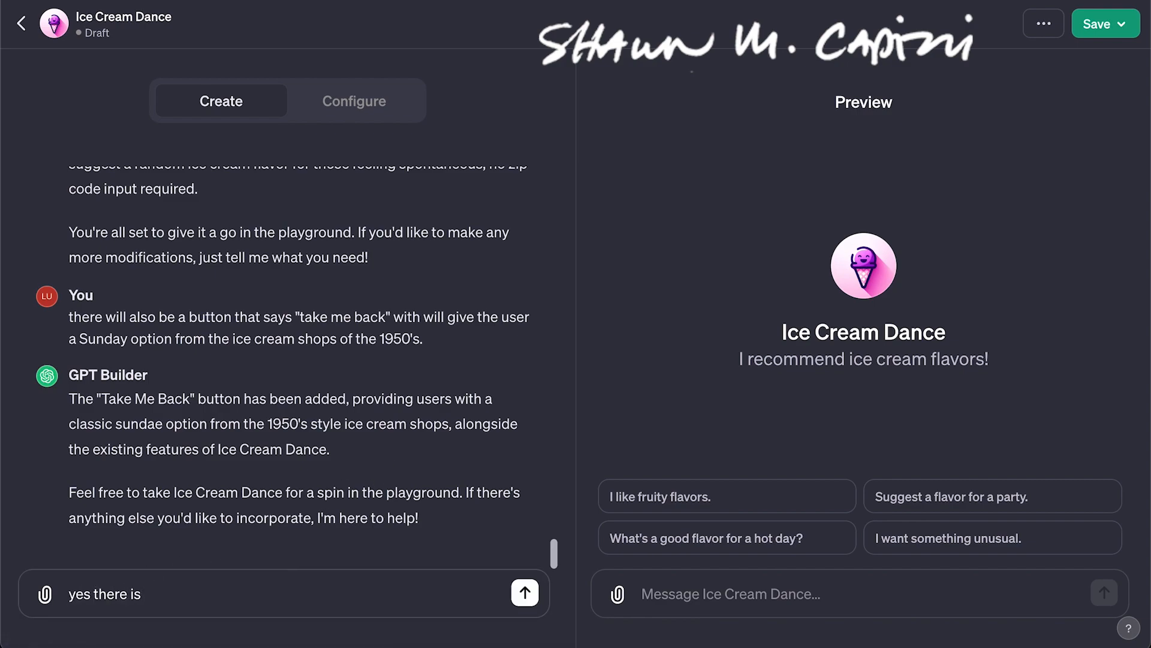
{"action": "type", "text": ", please add a"}
{"action": "type", "text": "\"make it "}
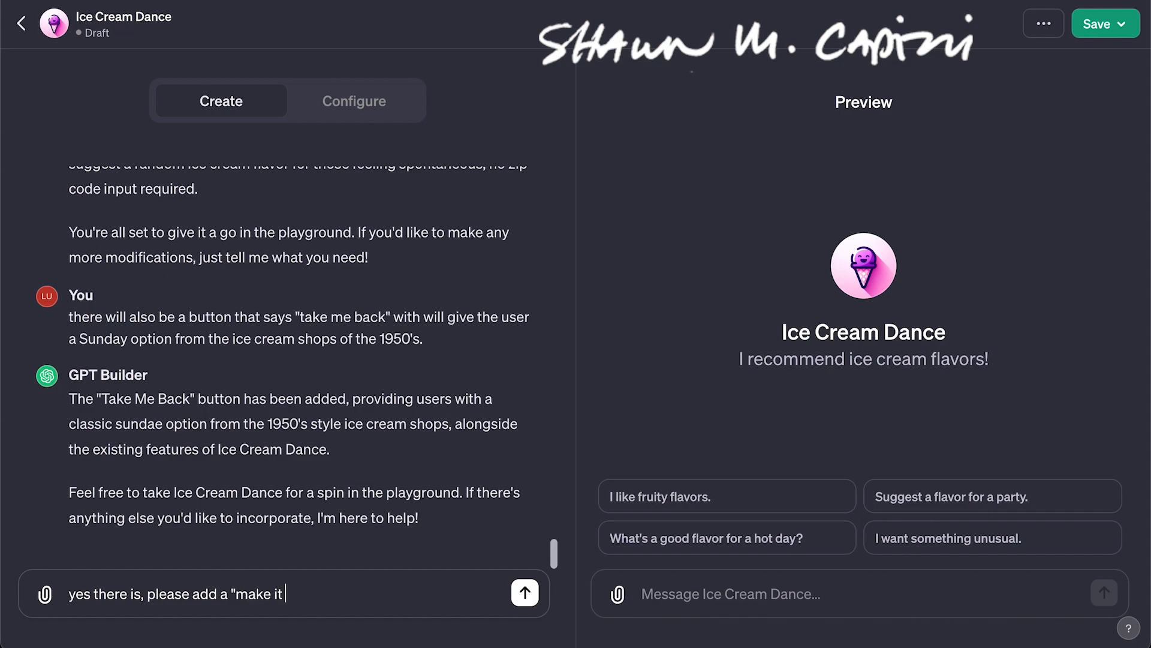
{"action": "type", "text": "a float\" button"}
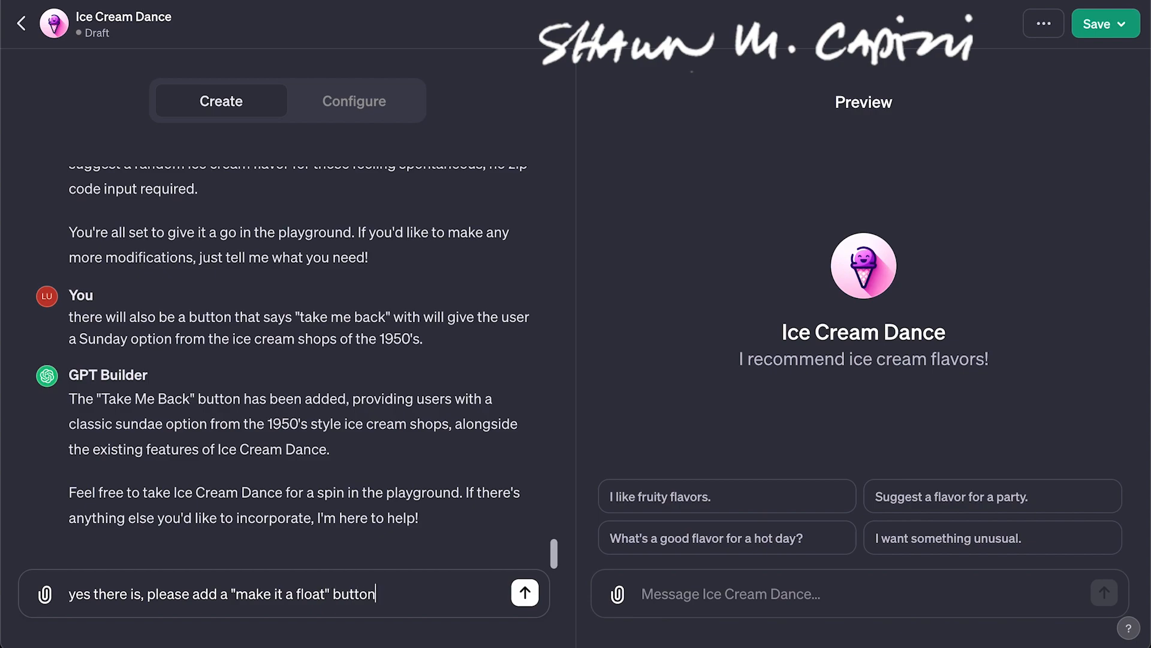
{"action": "type", "text": " that serves up "}
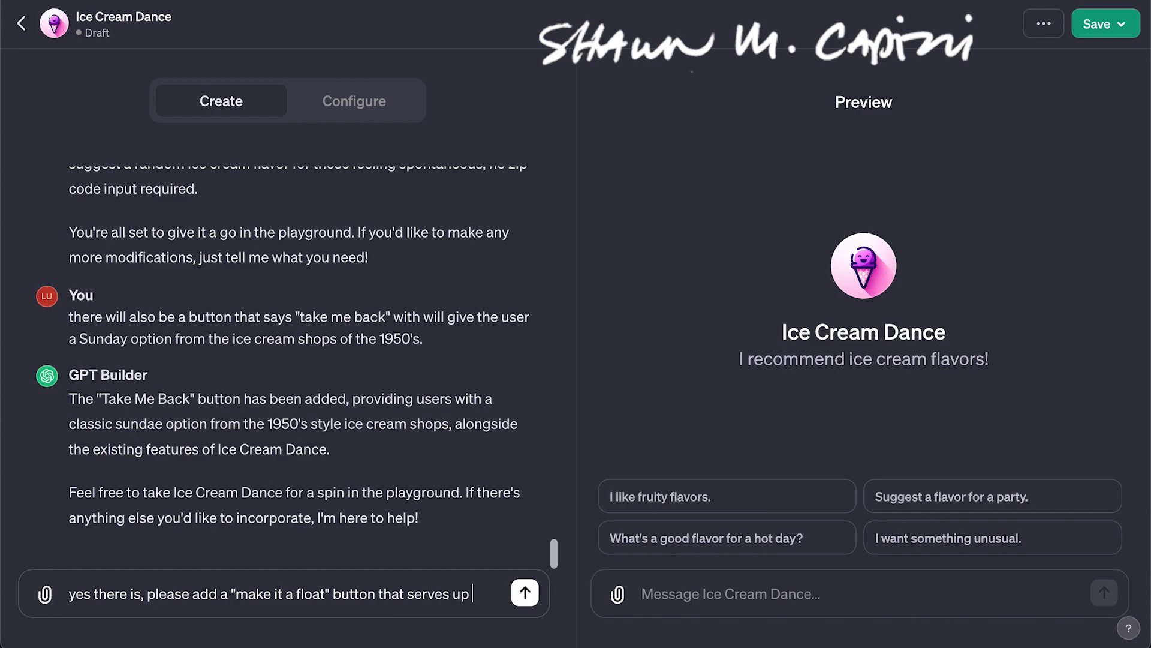
{"action": "type", "text": "ideas "}
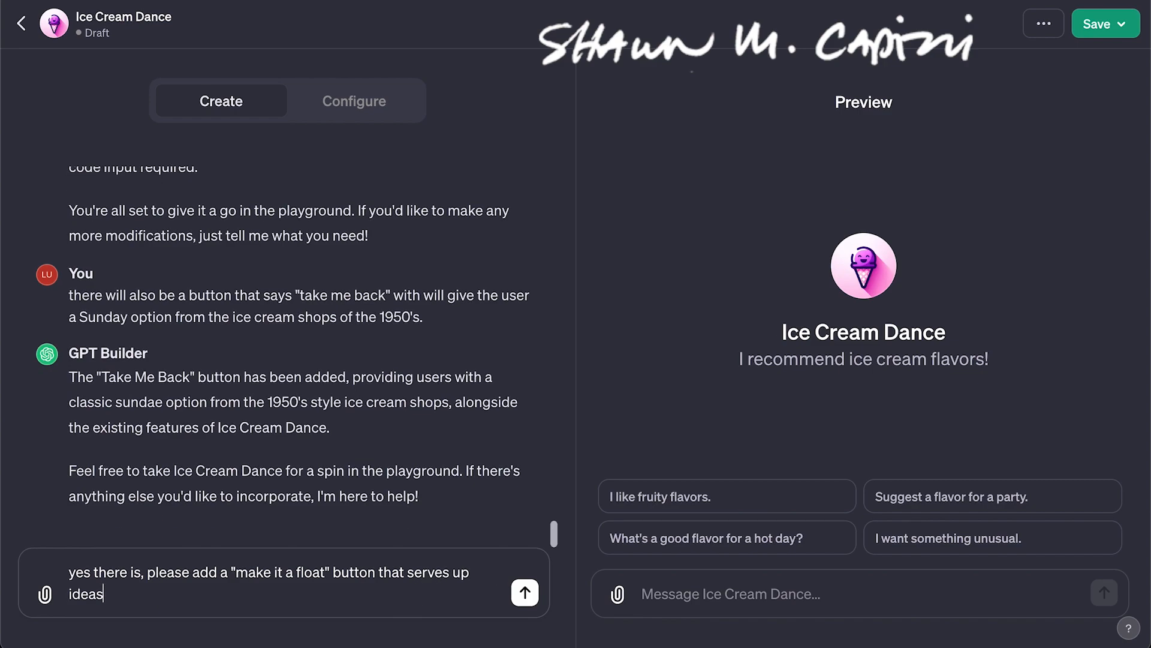
{"action": "type", "text": "of tasty soda"}
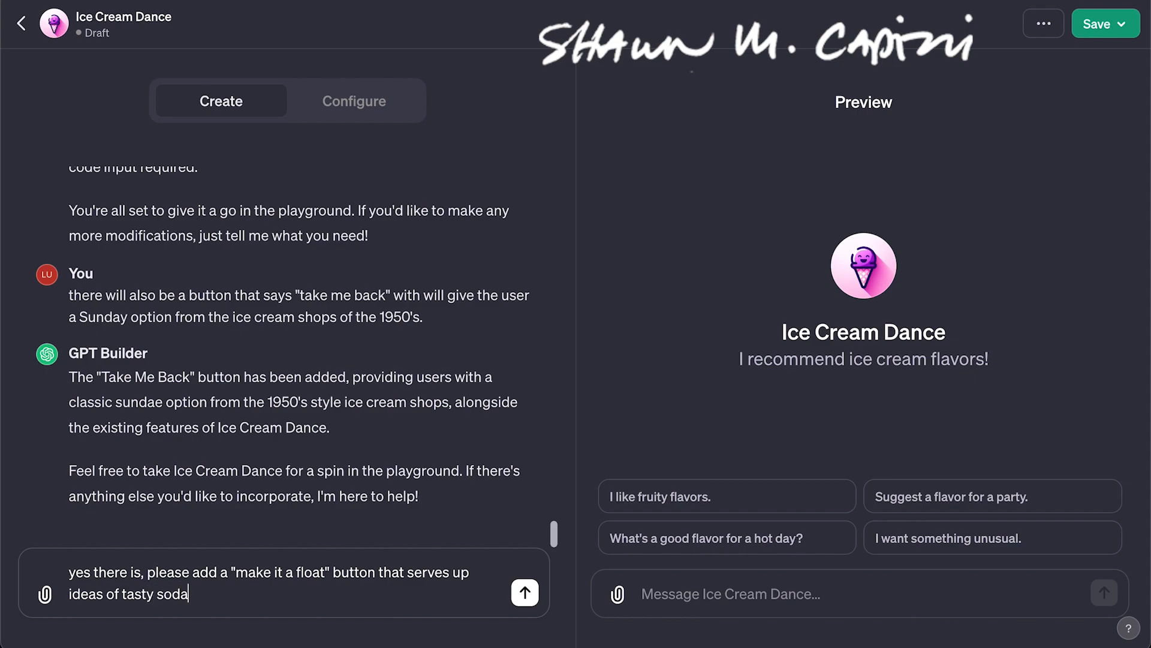
{"action": "type", "text": " and ice cream "}
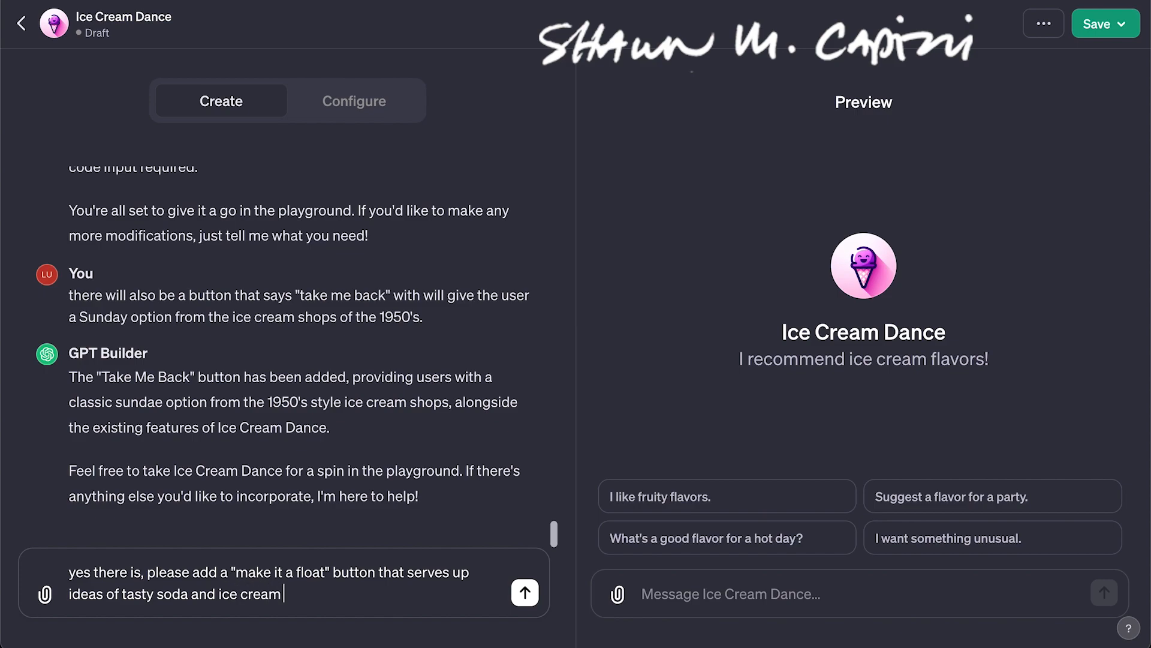
{"action": "type", "text": "combos."}
{"action": "key", "text": "Return"}
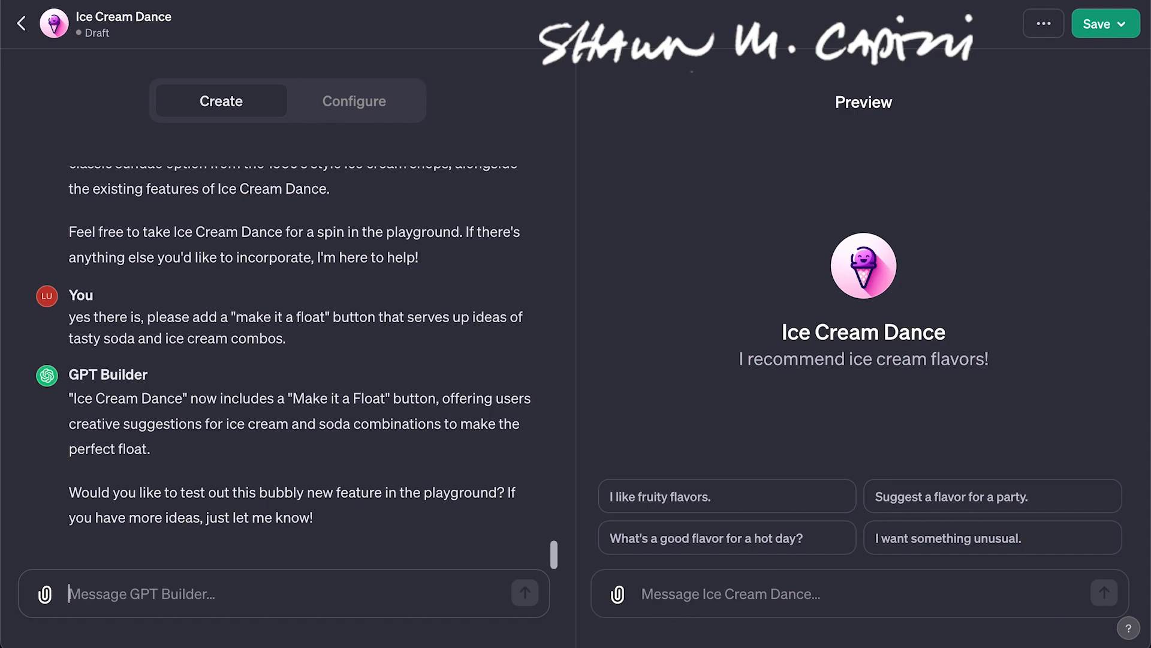
Request that users who have interacted with the app can create a meme shareable across all social platforms, and regenerate GPT Builder's response
{"action": "type", "text": "once a us"}
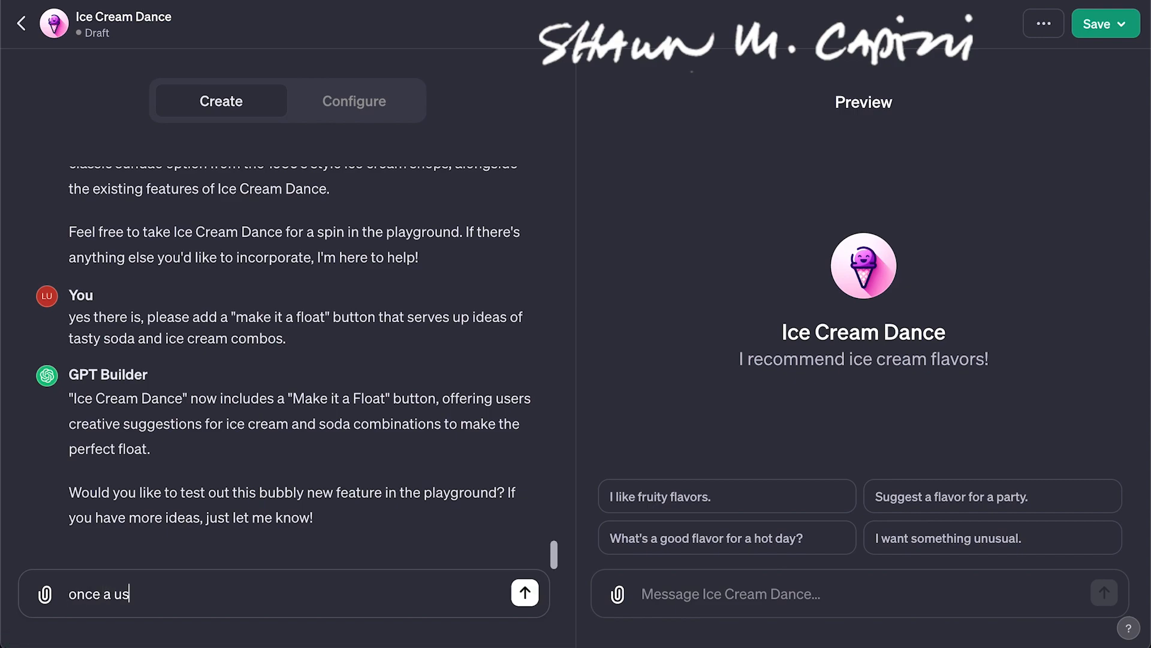
{"action": "type", "text": "er has interacted w"}
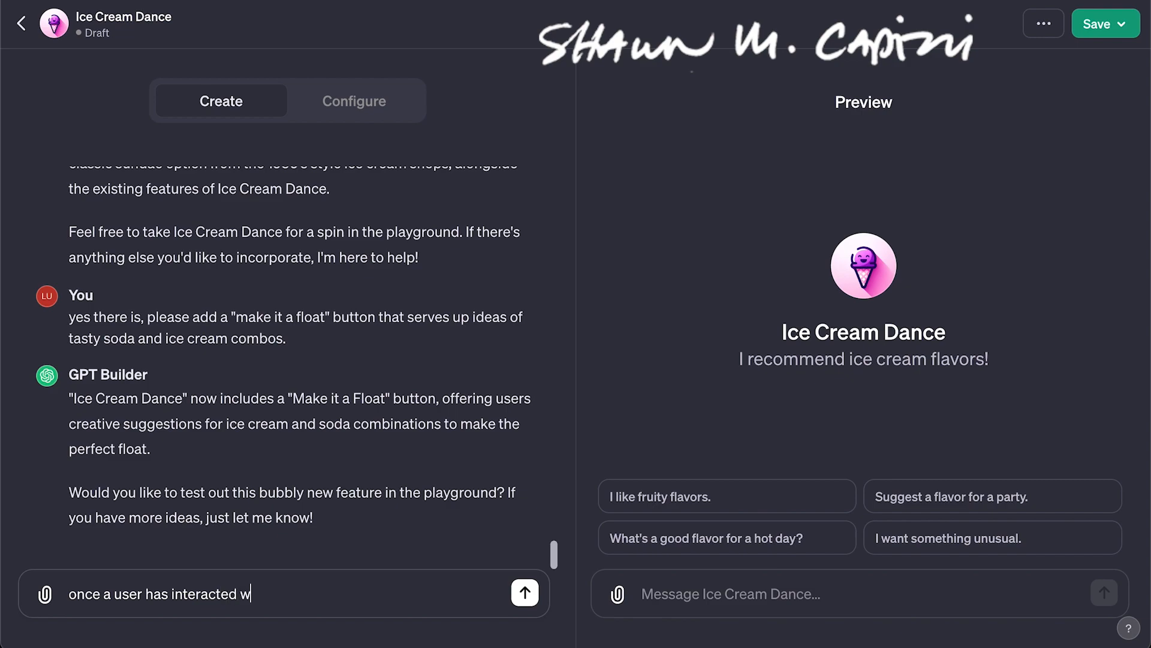
{"action": "type", "text": "ith the app they "}
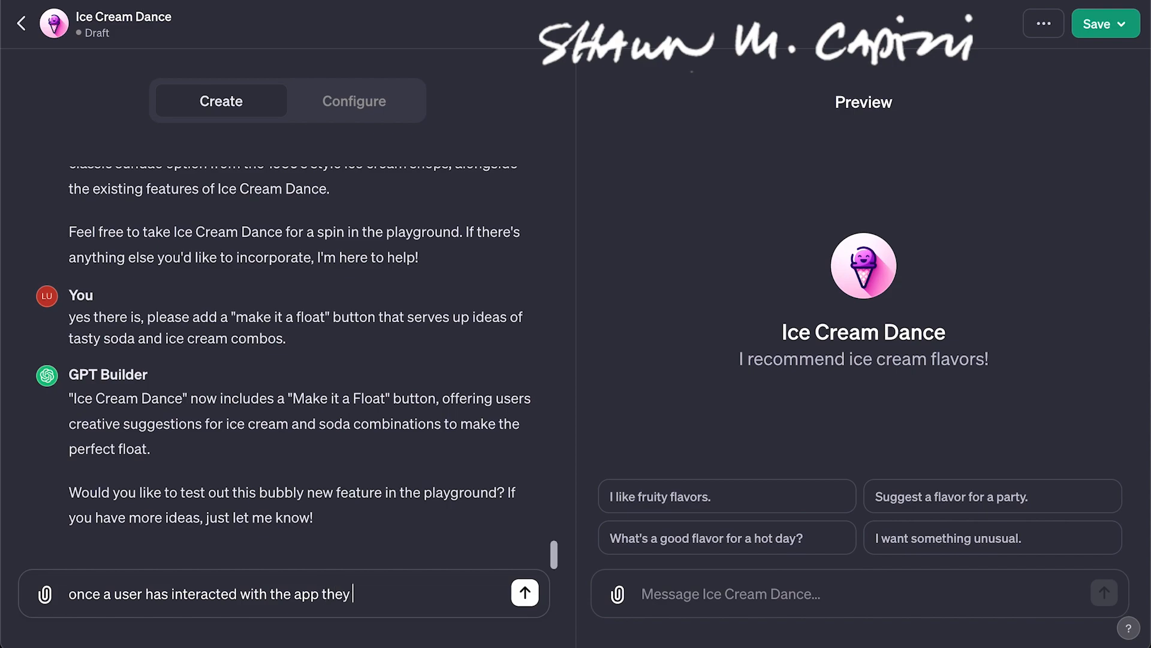
{"action": "type", "text": "will have the opti"}
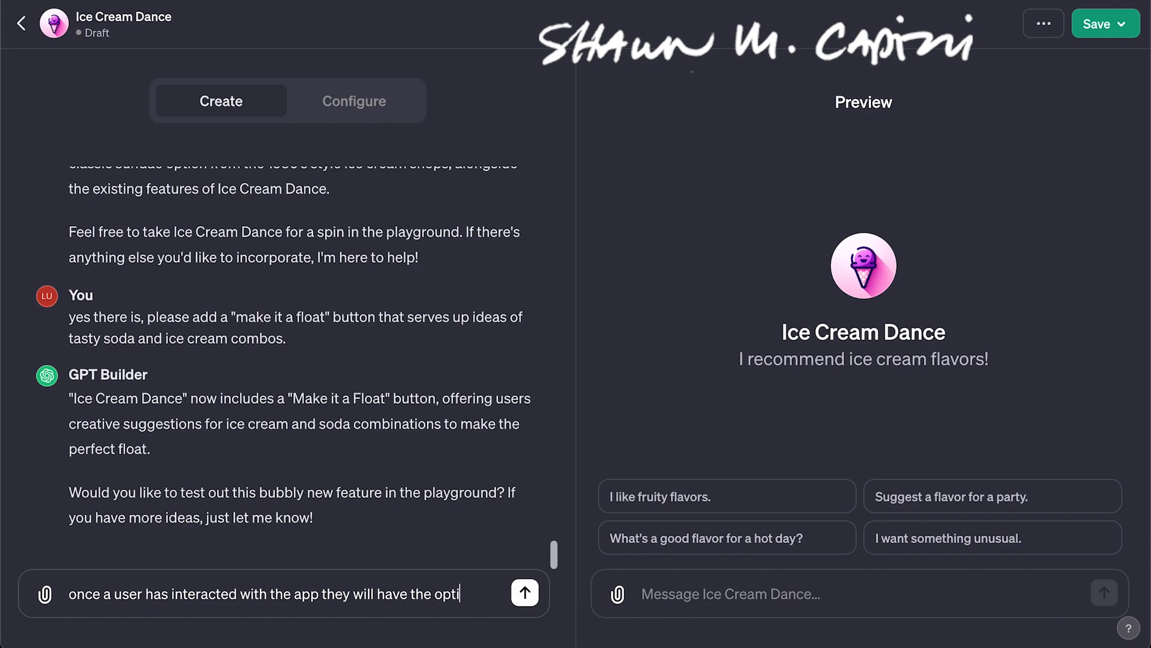
{"action": "type", "text": "on to creat"}
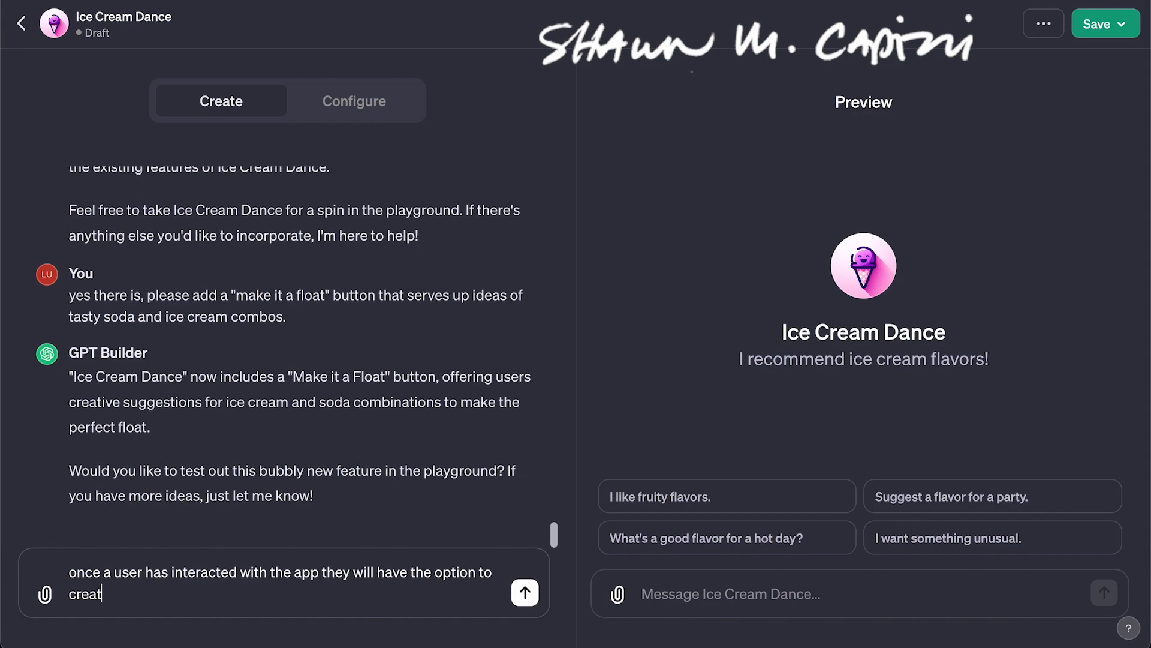
{"action": "type", "text": "e a meme. that can be "}
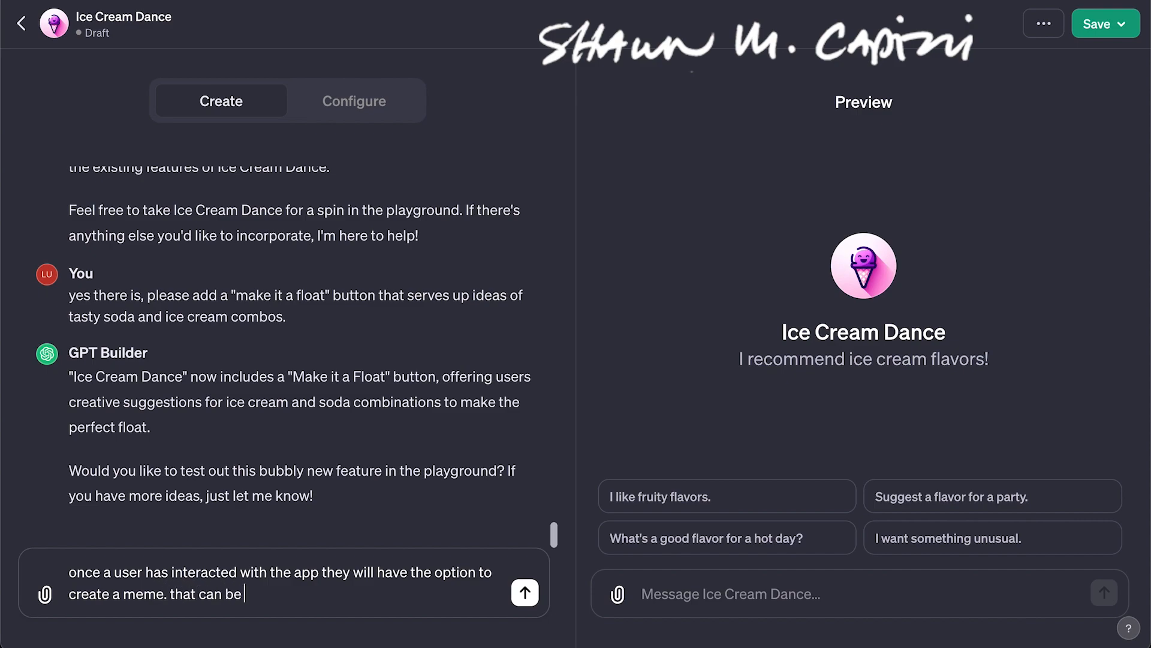
{"action": "type", "text": "shared acxross"}
{"action": "key", "text": "BackSpace"}
{"action": "key", "text": "BackSpace"}
{"action": "key", "text": "BackSpace"}
{"action": "key", "text": "BackSpace"}
{"action": "key", "text": "BackSpace"}
{"action": "type", "text": "ross"}
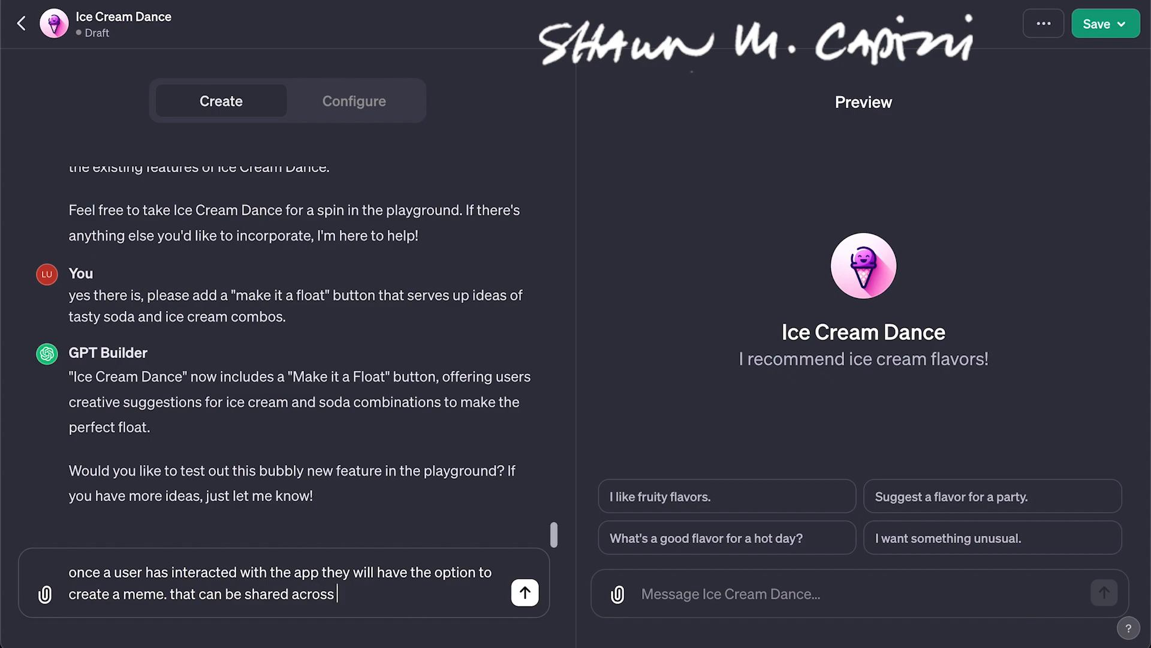
{"action": "type", "text": " all social platf"}
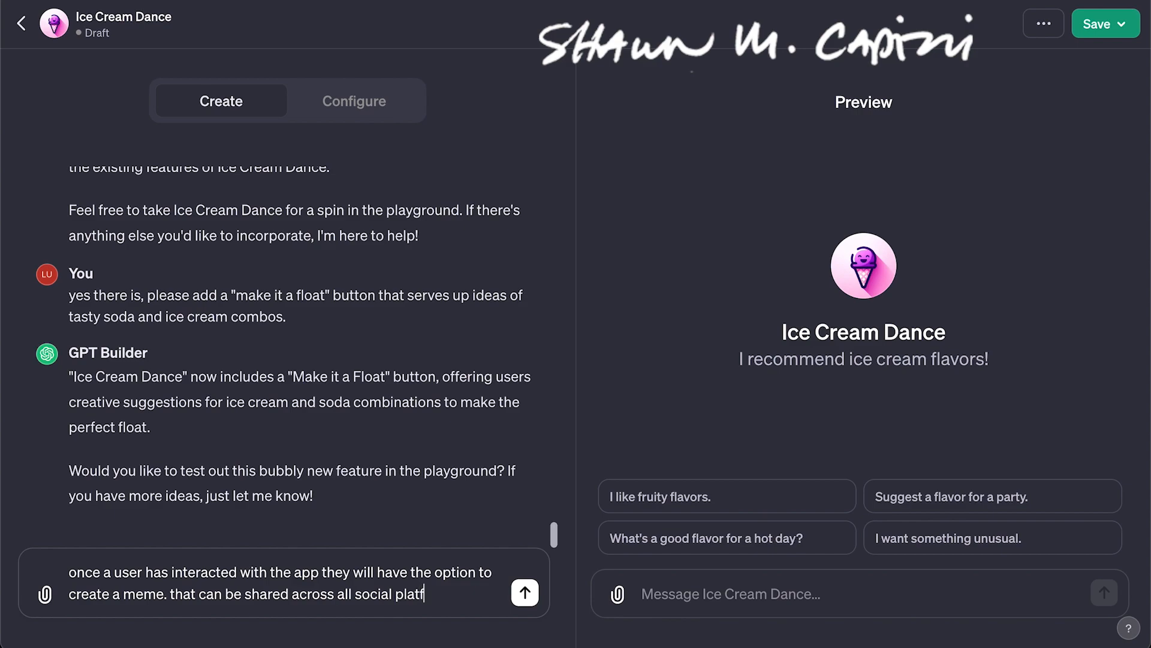
{"action": "type", "text": "orms."}
{"action": "key", "text": "Return"}
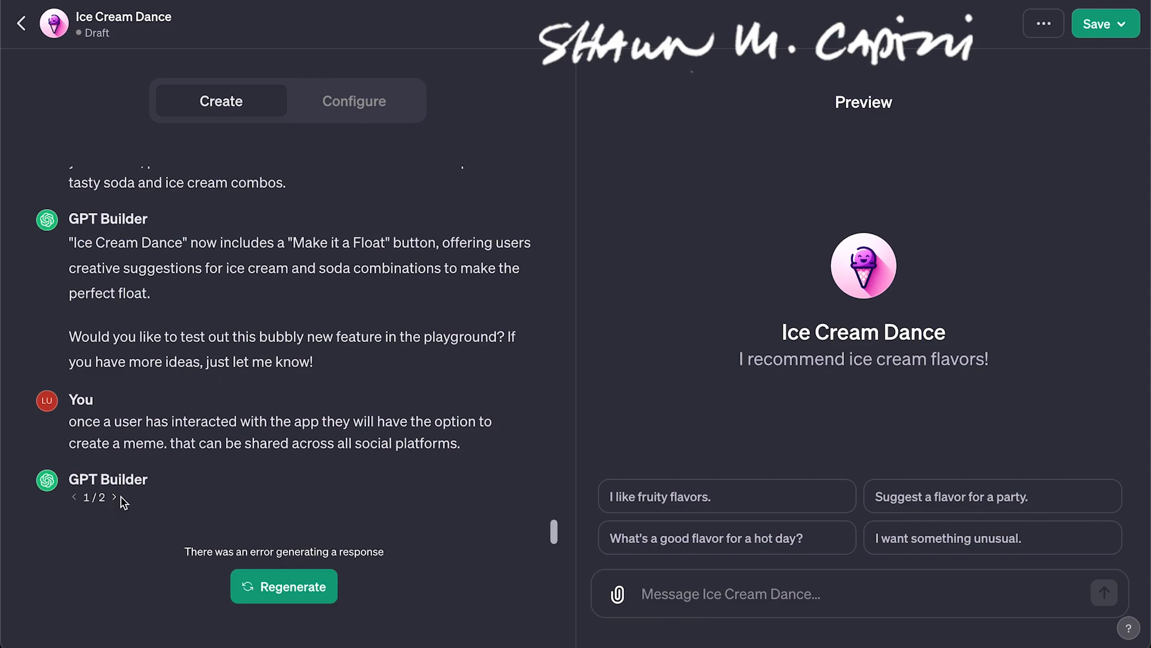
{"action": "left_click", "coordinate": [284, 589]}
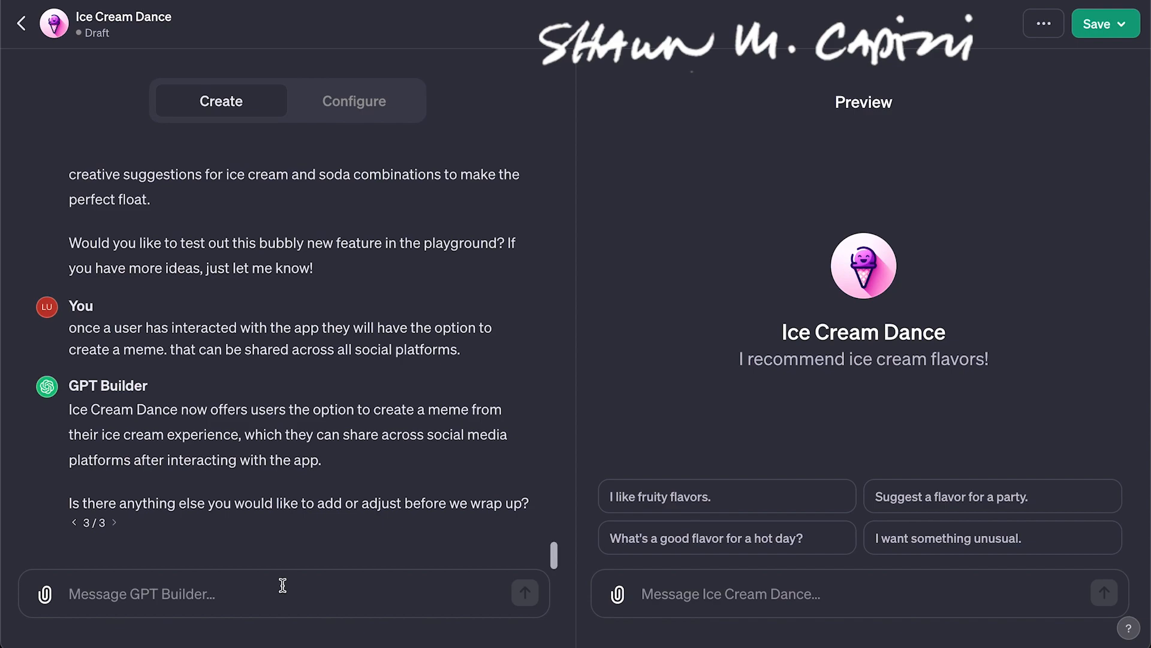
{"action": "type", "text": "the only"}
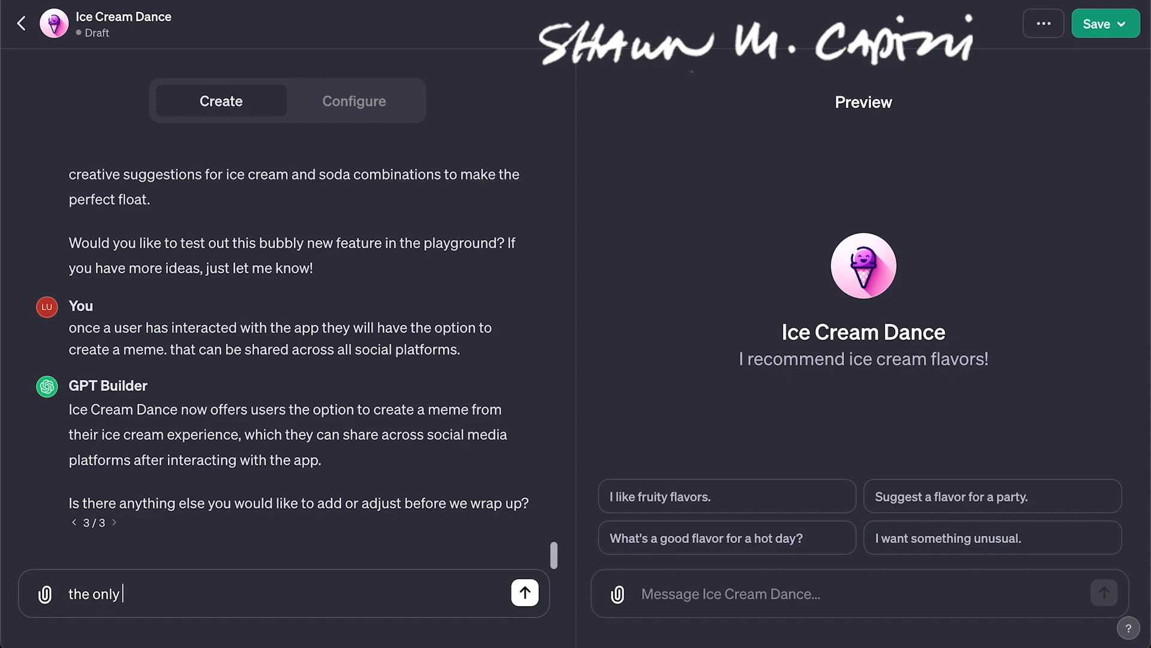
{"action": "key", "text": "BackSpace"}
{"action": "key", "text": "BackSpace"}
{"action": "key", "text": "BackSpace"}
{"action": "key", "text": "BackSpace"}
{"action": "key", "text": "BackSpace"}
{"action": "key", "text": "BackSpace"}
{"action": "key", "text": "BackSpace"}
{"action": "key", "text": "BackSpace"}
{"action": "key", "text": "BackSpace"}
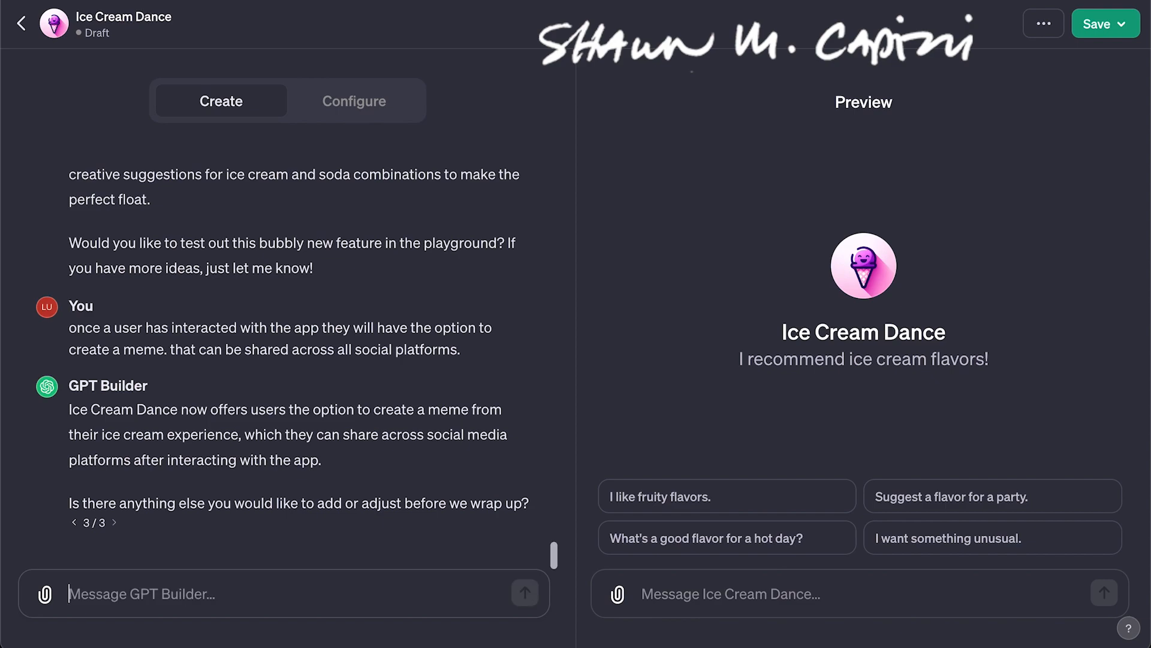
Write GPT Builder "one rule: all memes must be about ice cream and the reasons humans love to enjoy it."
{"action": "type", "text": "one r"}
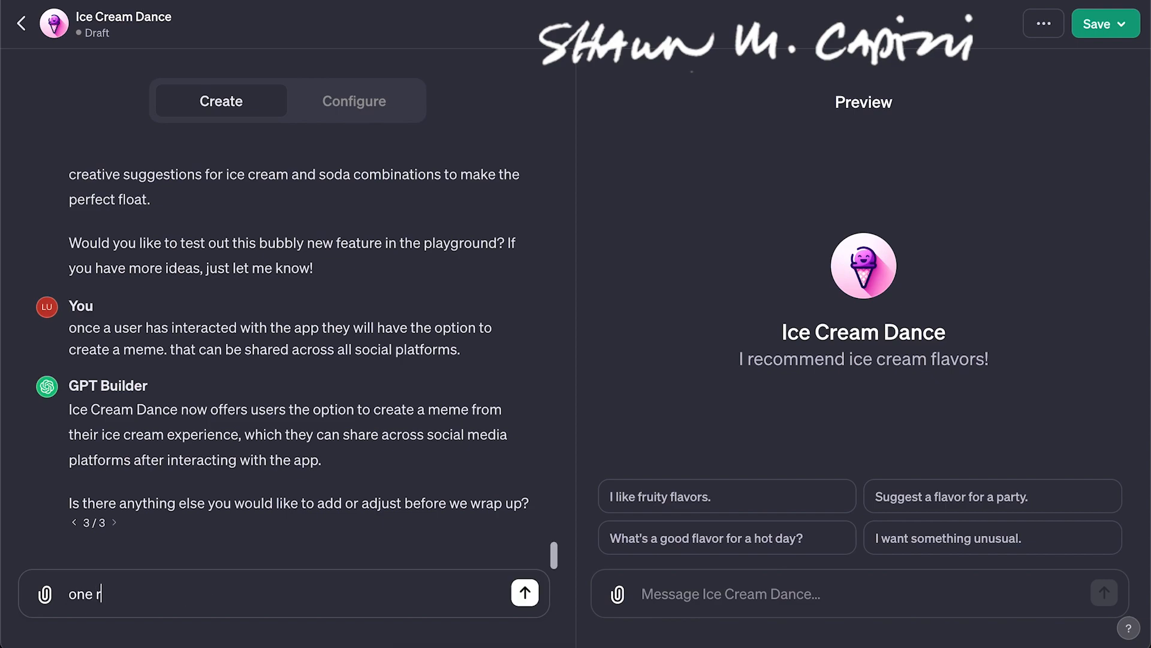
{"action": "type", "text": "ule: all memes"}
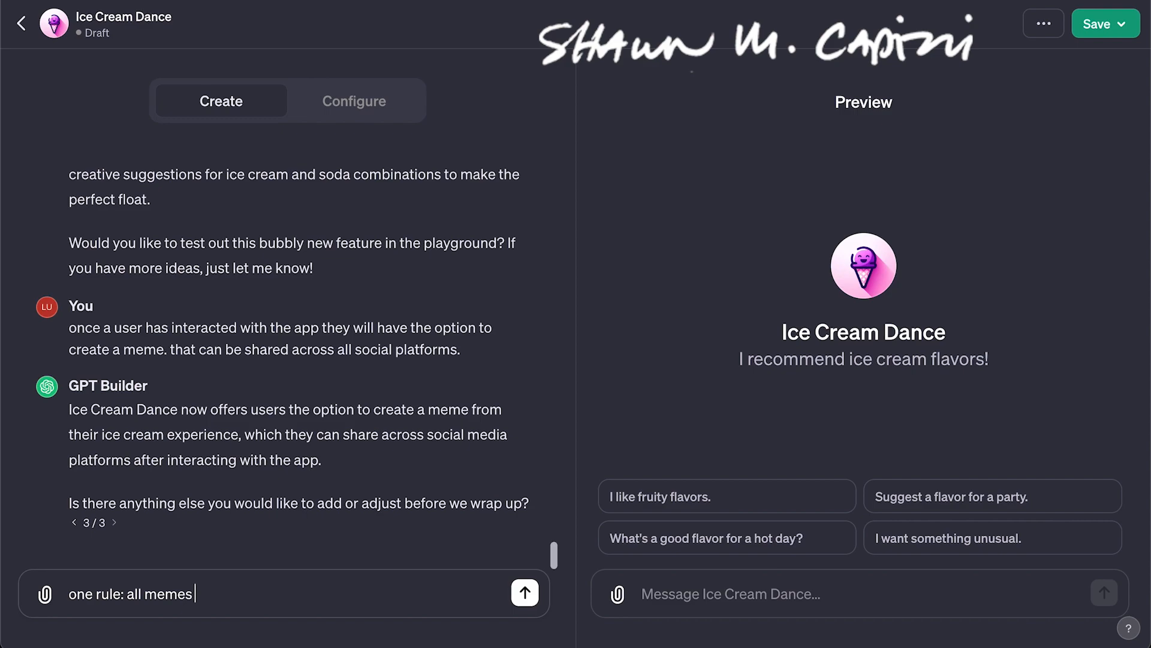
{"action": "type", "text": " must be about ice "}
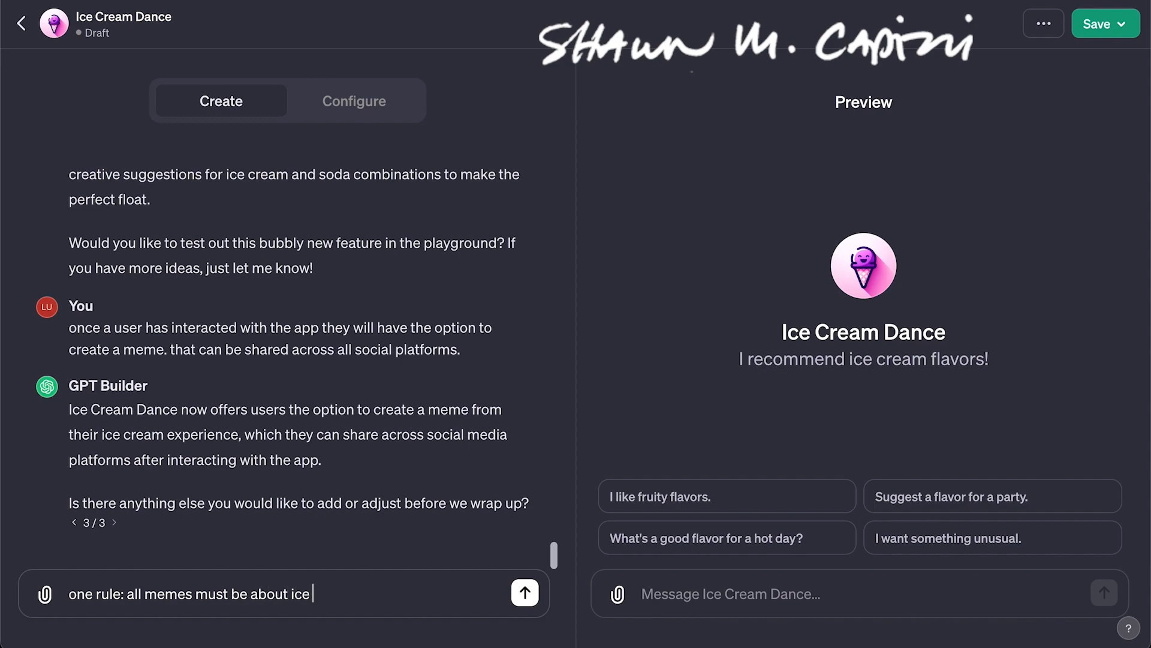
{"action": "type", "text": "cream and the reason"}
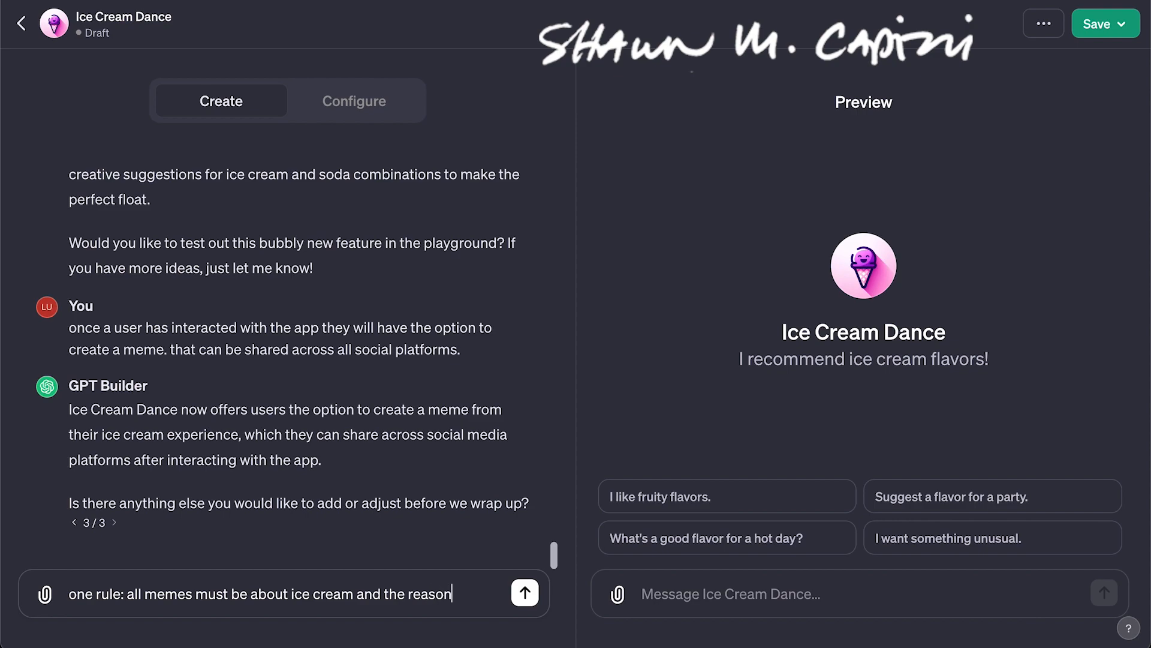
{"action": "type", "text": "s huma"}
{"action": "type", "text": "ns love to "}
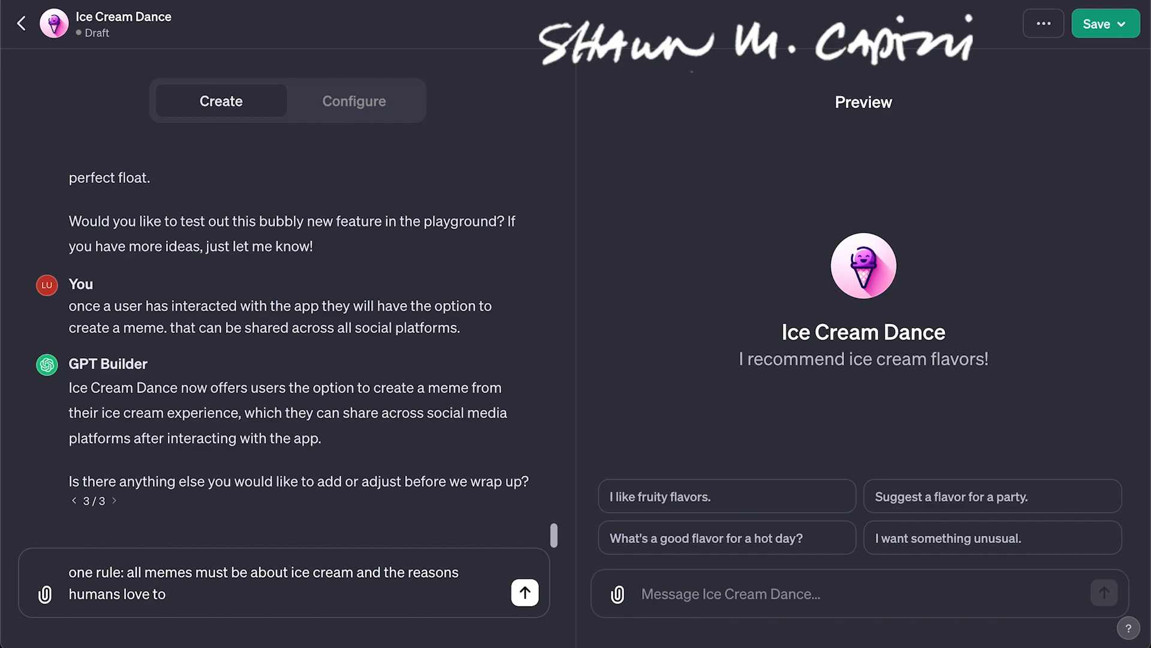
{"action": "type", "text": "enjoy it. The mem"}
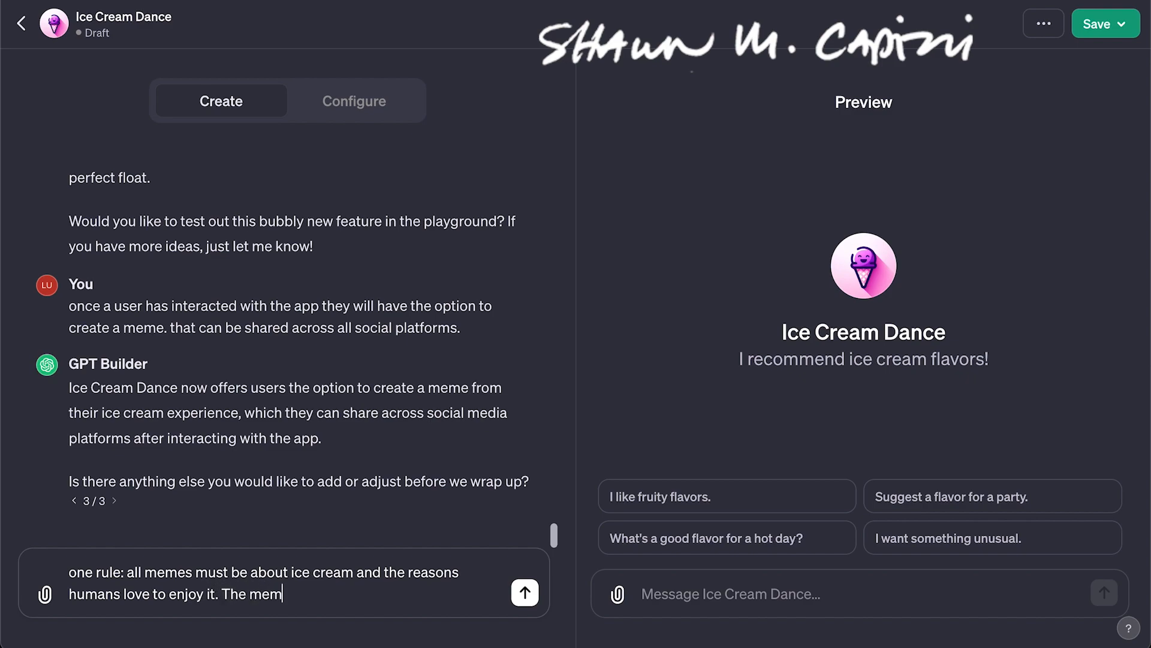
Add "The meme will be visual and simple in style. Always funny and colorful." to the meme rule and send it to GPT Builder
{"action": "type", "text": "e will be visual"}
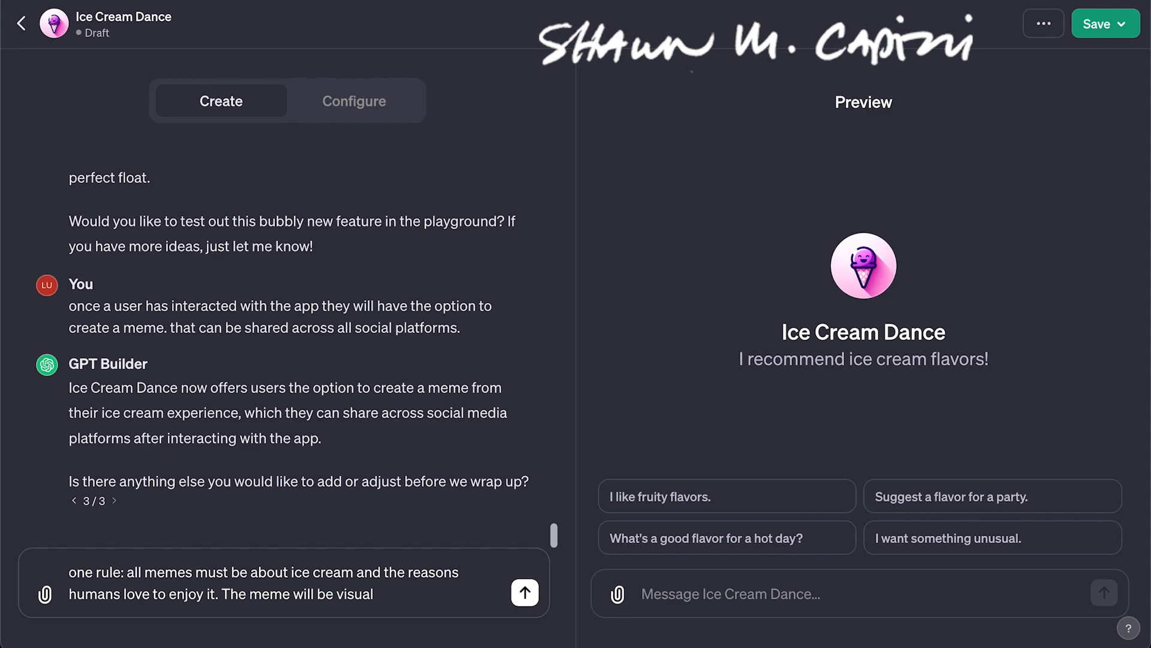
{"action": "type", "text": " and simple in"}
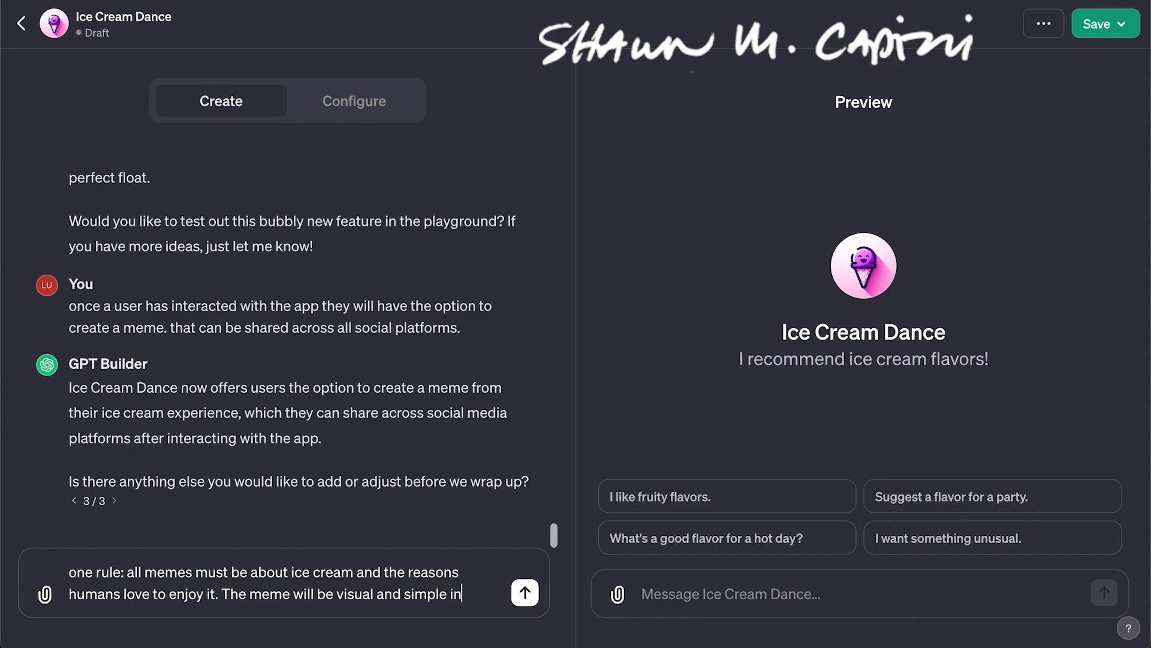
{"action": "type", "text": " style."}
{"action": "key", "text": "shift+Return"}
{"action": "type", "text": "Always"}
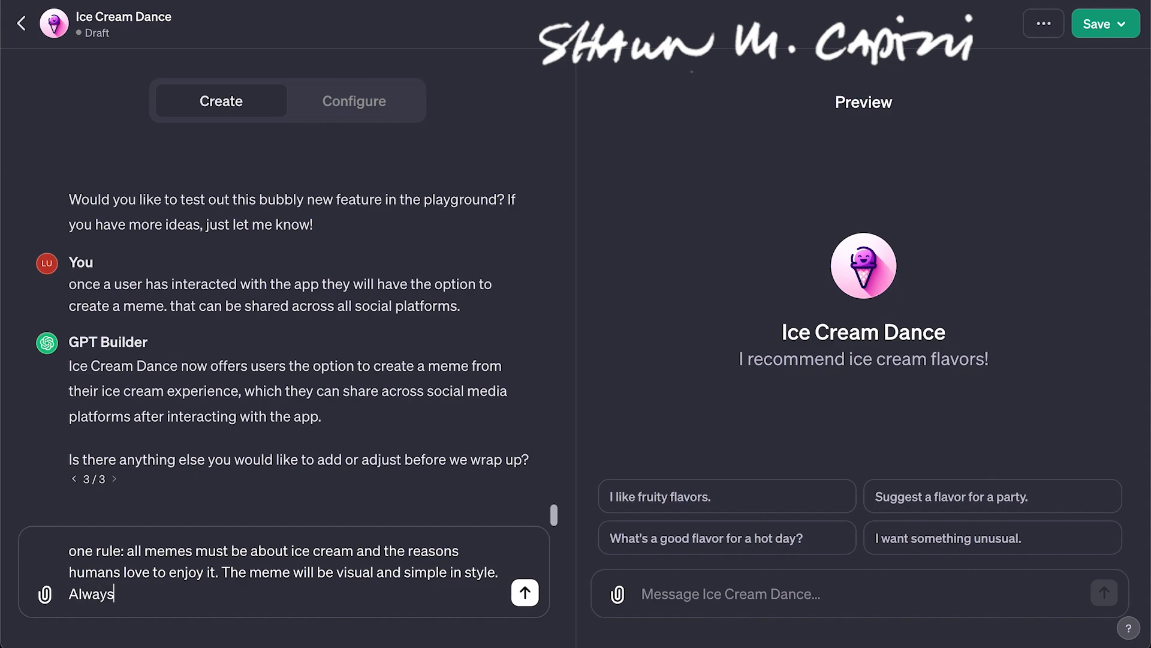
{"action": "type", "text": " funny and"}
{"action": "type", "text": "colorful."}
{"action": "key", "text": "Return"}
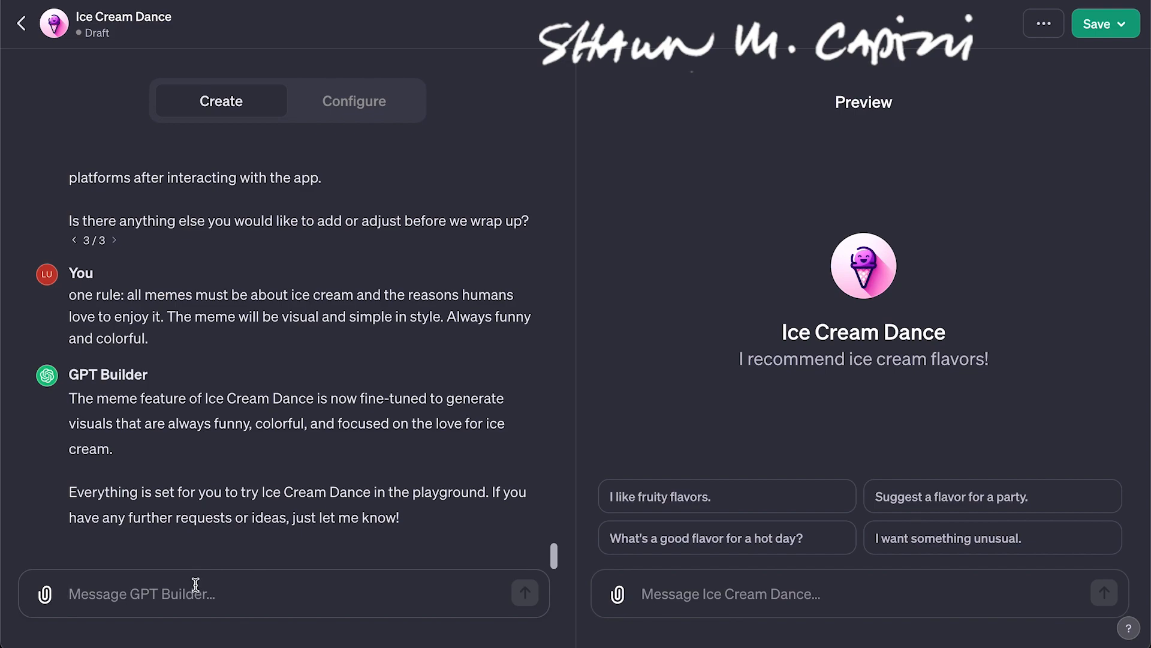
Ask GPT Builder "where is Ice cream dance's main screen?"
{"action": "type", "text": "where is "}
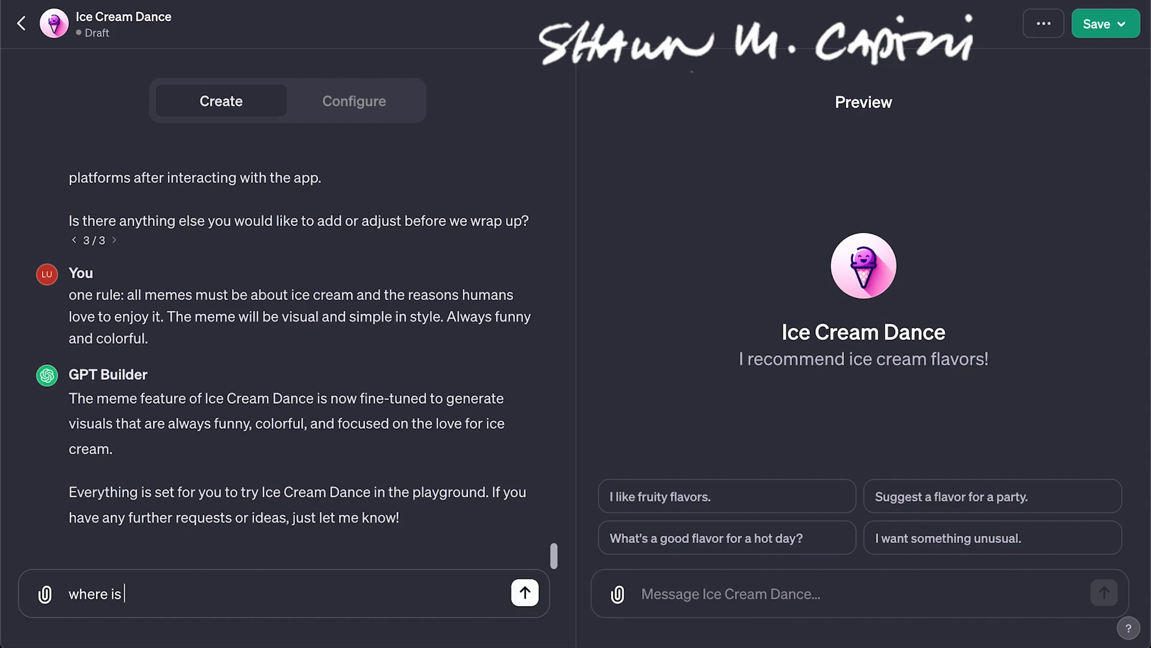
{"action": "type", "text": "Ice cream dance's main screen?"}
{"action": "key", "text": "Return"}
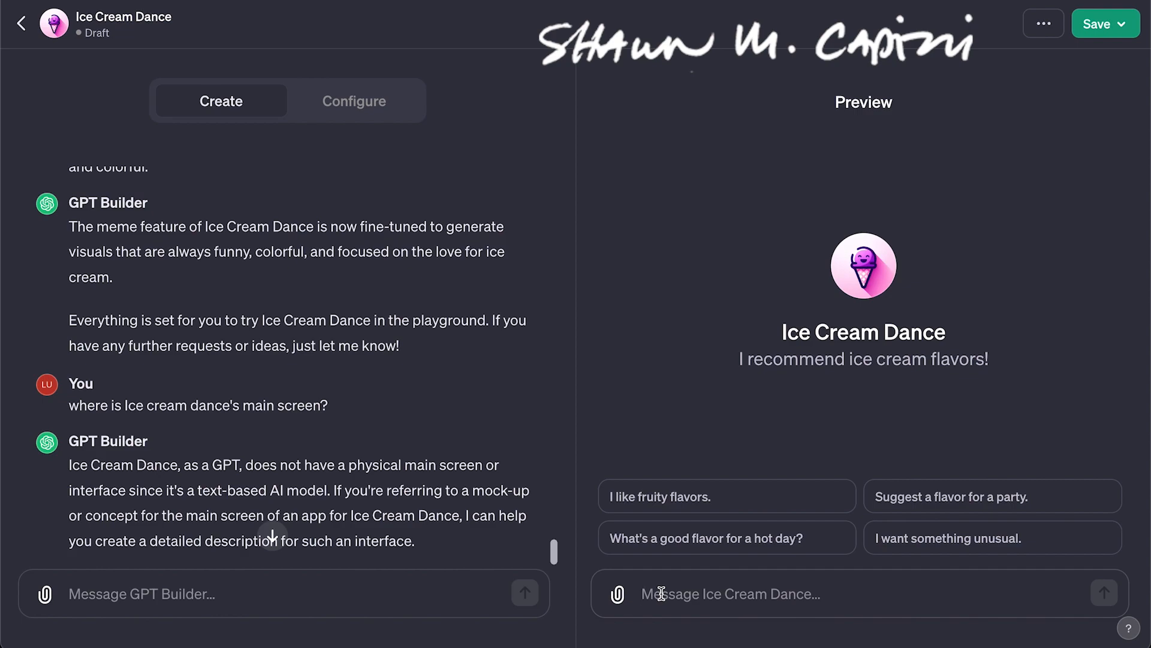
Test the Ice Cream Dance preview by giving a home zip code and asking what ice cream flavors are nearby
{"action": "type", "text": "i live"}
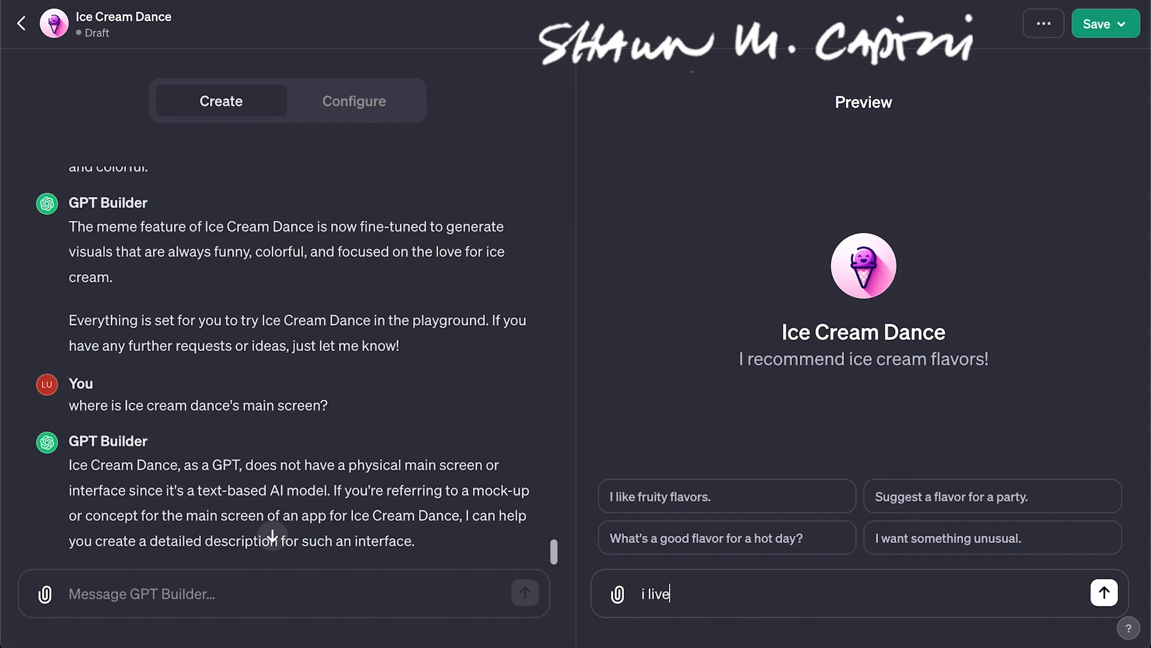
{"action": "type", "text": " in O"}
{"action": "type", "text": "711"}
{"action": "type", "text": "0 w"}
{"action": "type", "text": "hat ice"}
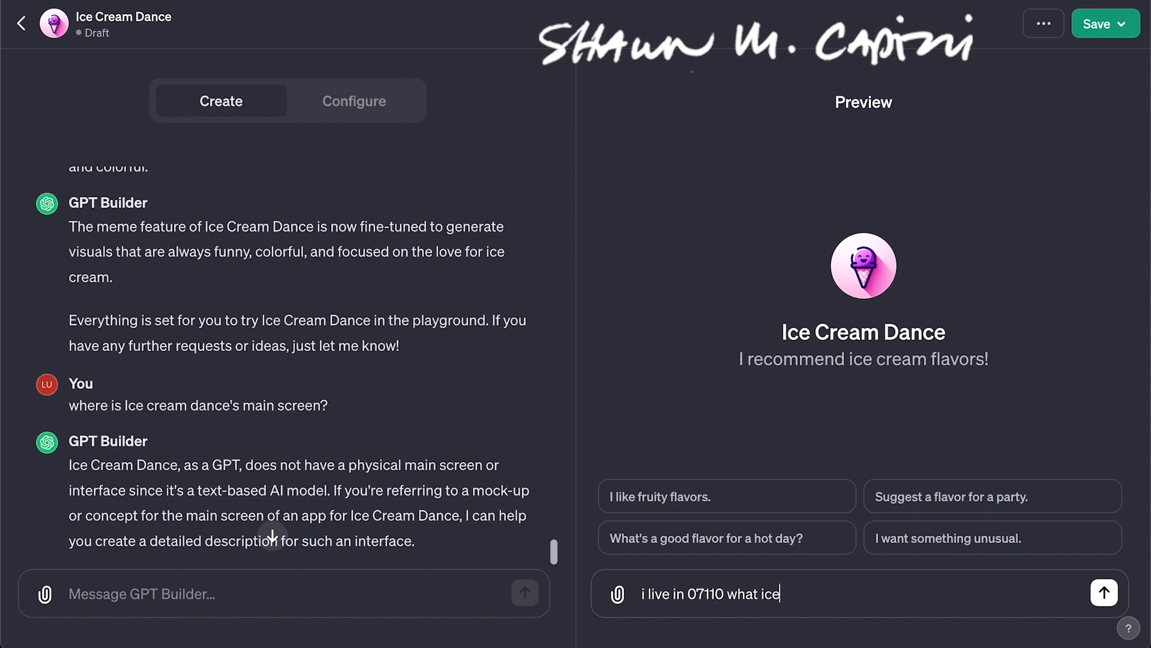
{"action": "type", "text": " cream flavors"}
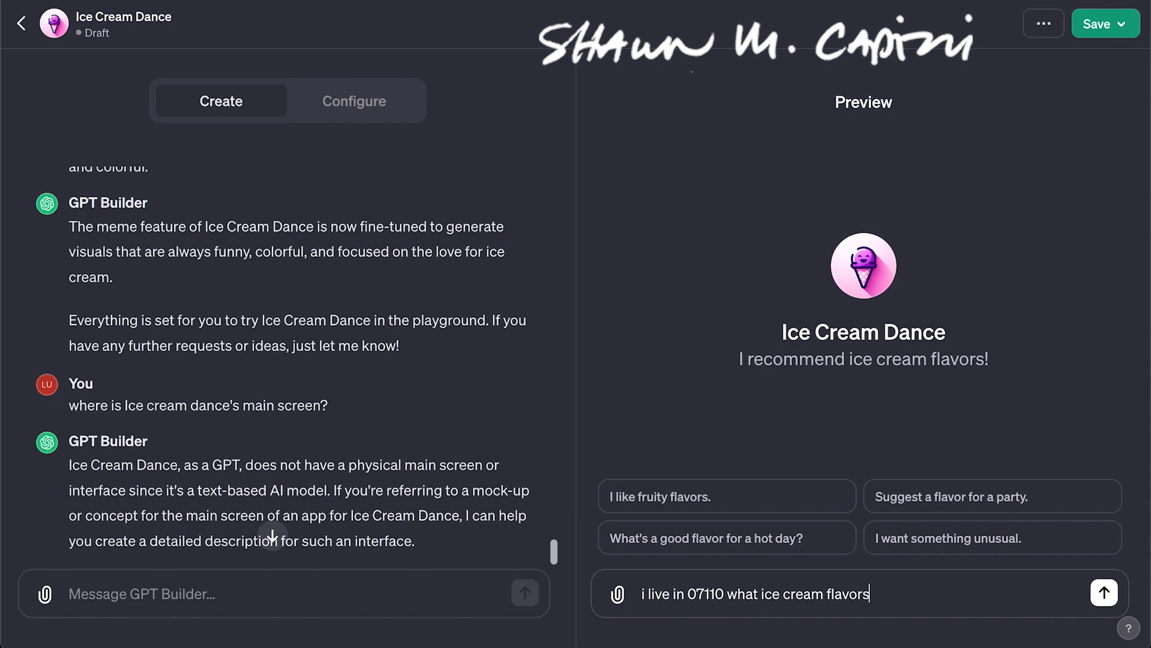
{"action": "type", "text": " are near me"}
{"action": "key", "text": "Return"}
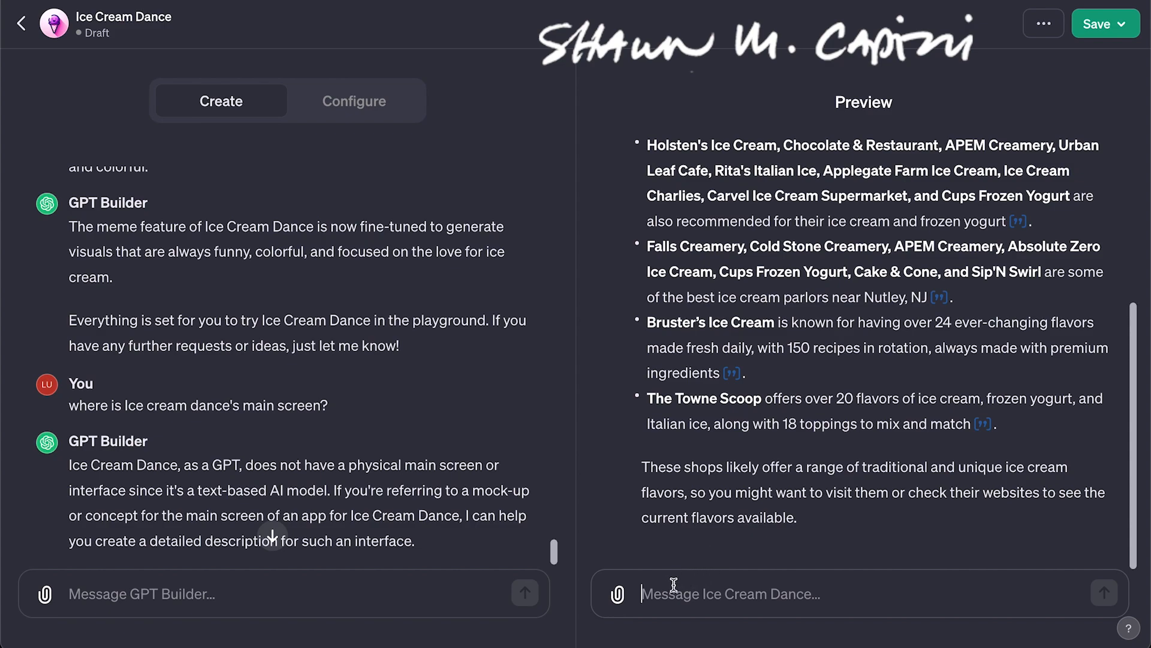
Ask the Ice Cream Dance preview "i heard someone once got shot at Holstens ice cream. Was it ever captured on film?"
{"action": "type", "text": "i heard someone once got shot at "}
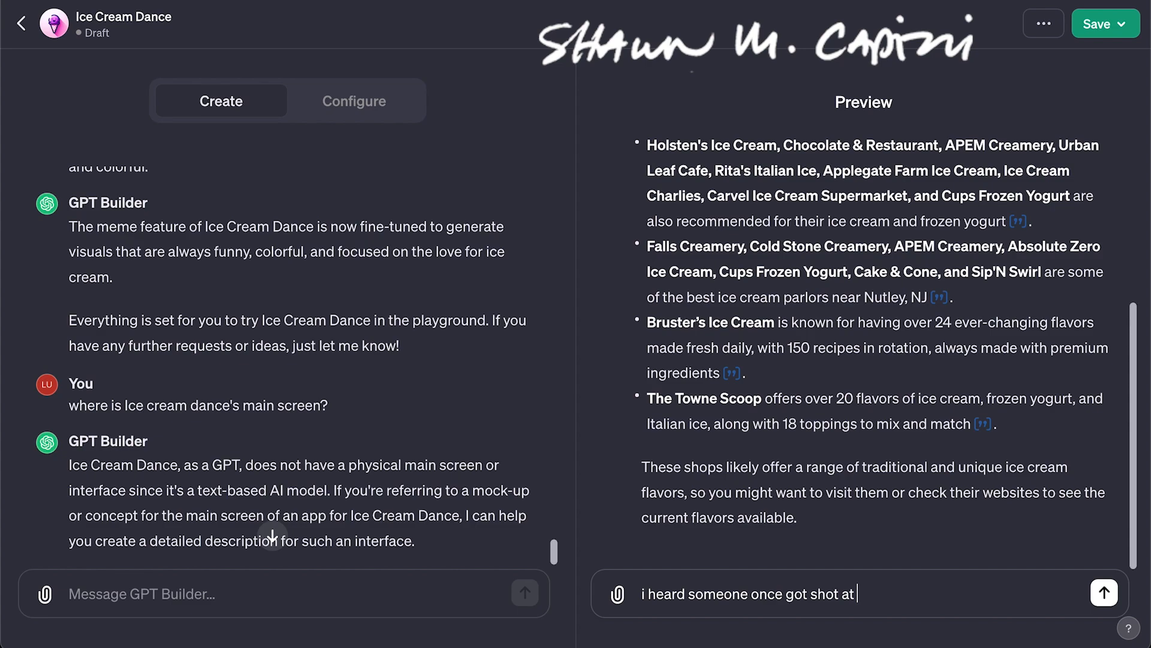
{"action": "type", "text": "holstens ice cream"}
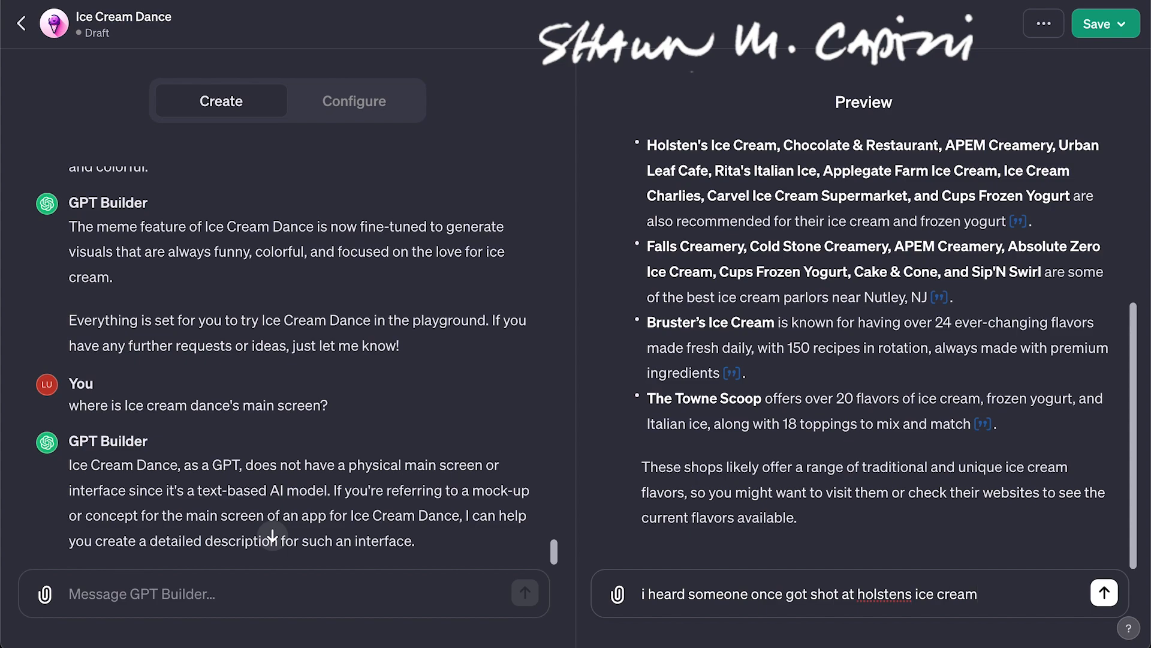
{"action": "type", "text": ". Was it ever cap"}
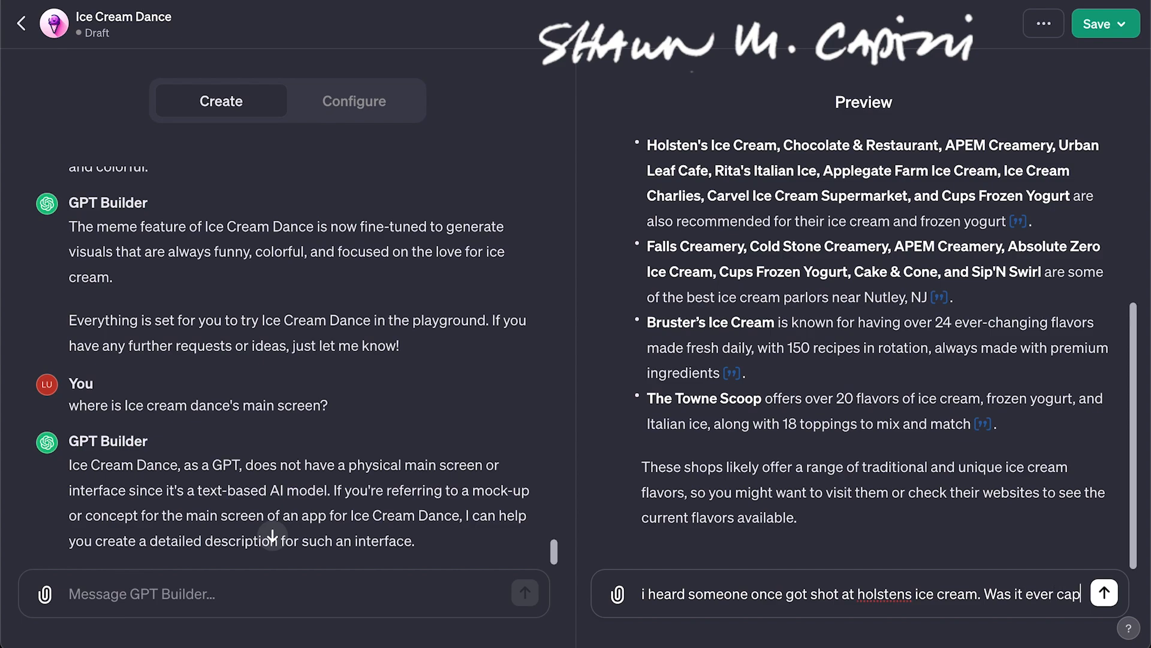
{"action": "type", "text": "tured on"}
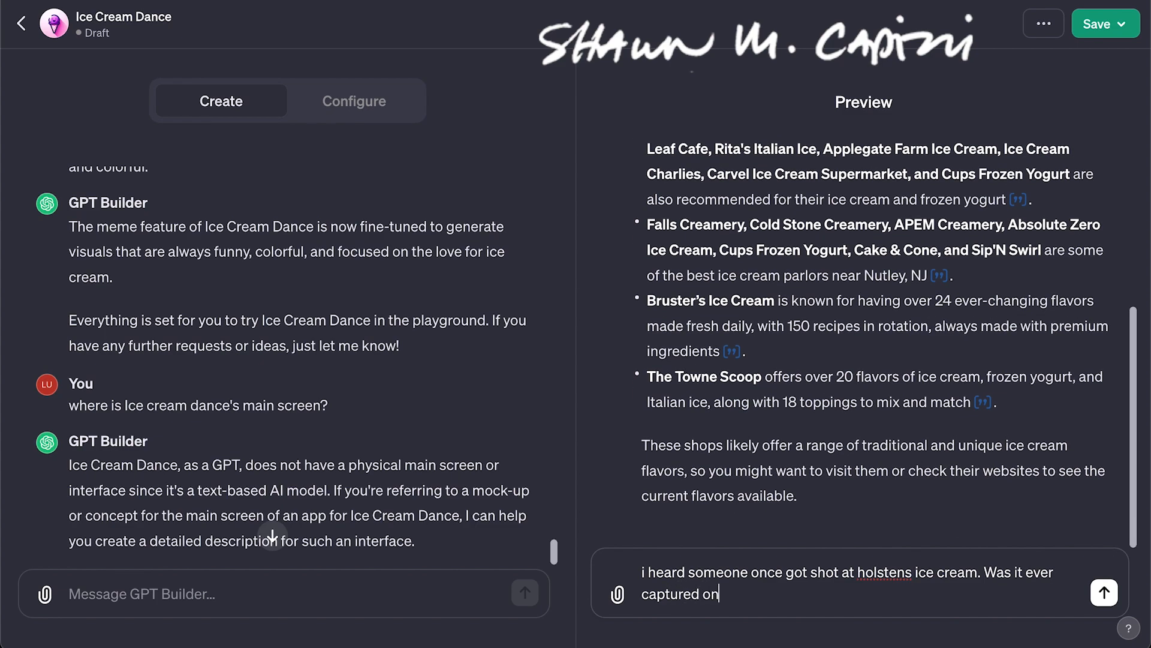
{"action": "type", "text": " film?"}
{"action": "left_click", "coordinate": [864, 572]}
{"action": "key", "text": "BackSpace"}
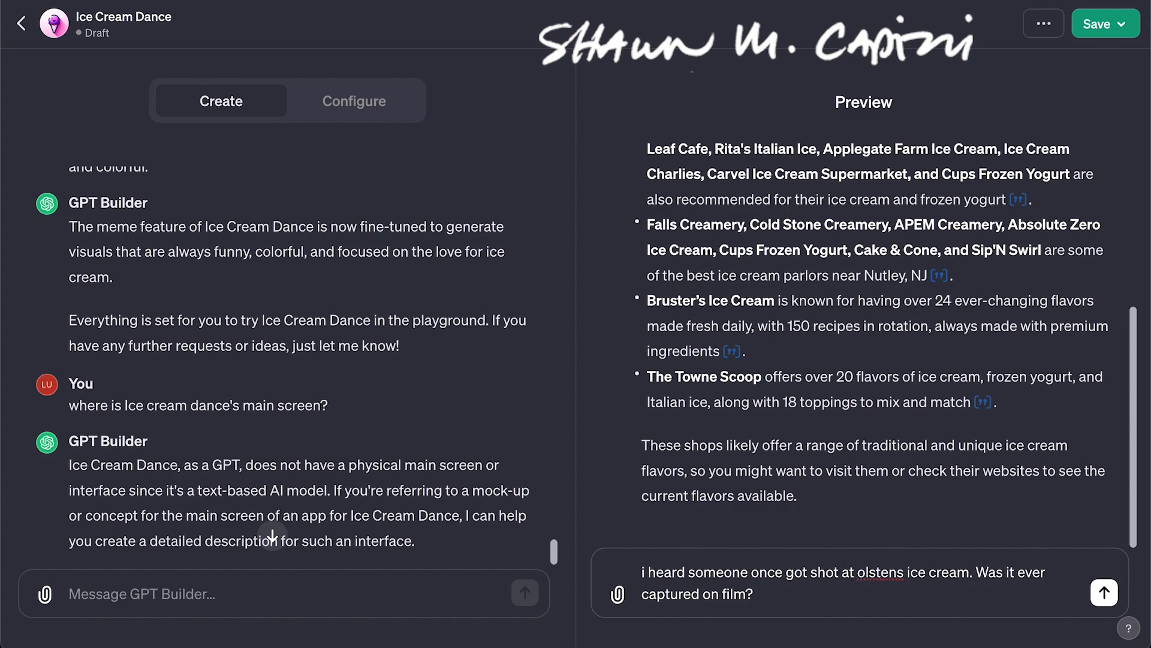
{"action": "type", "text": "H"}
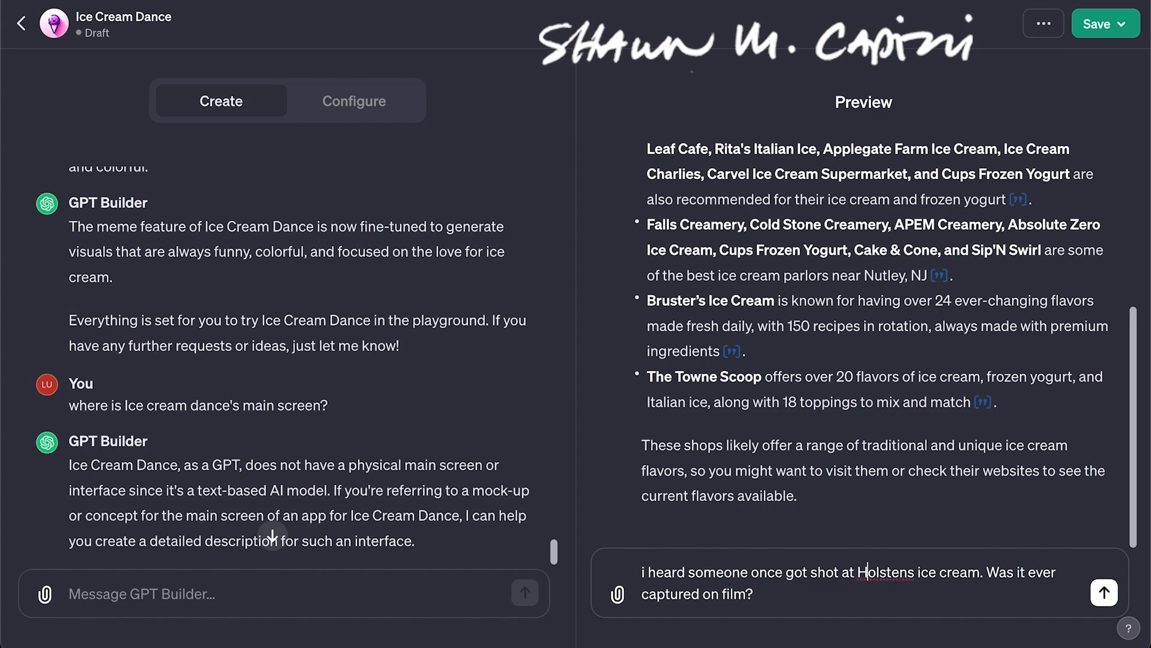
{"action": "key", "text": "Return"}
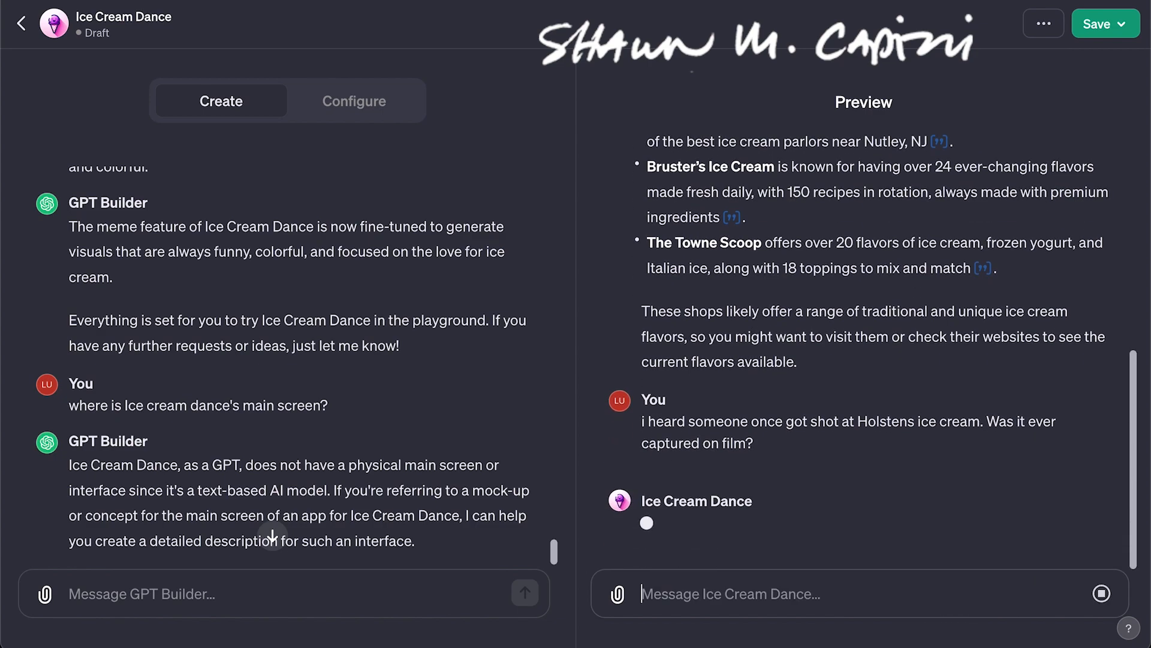
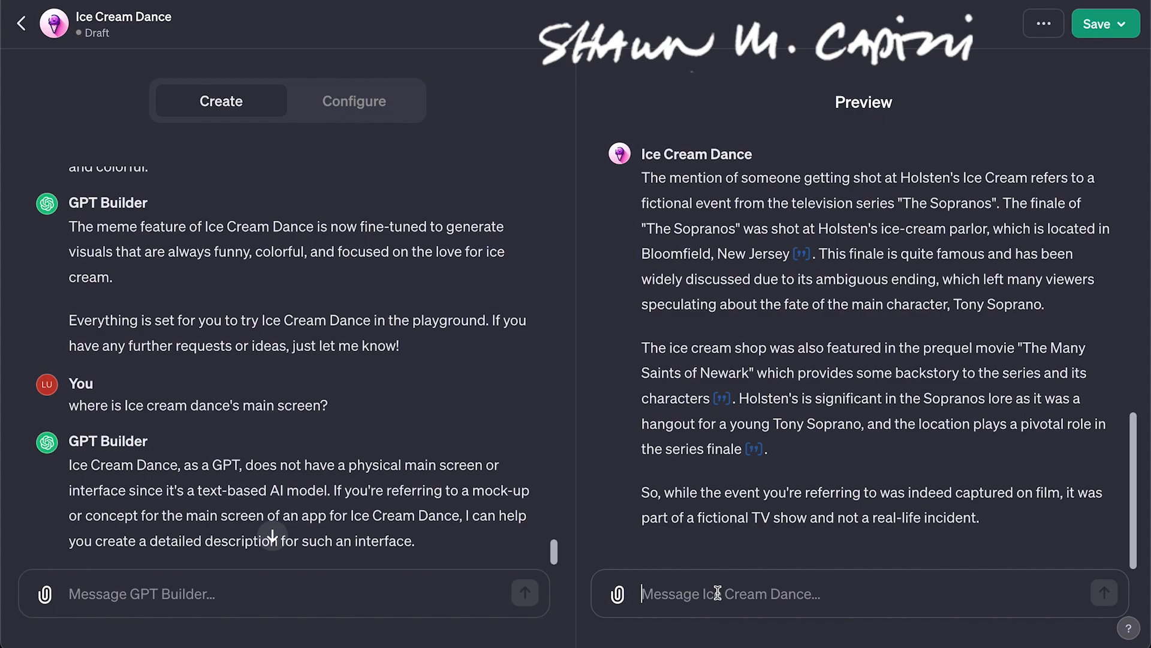
Draft the follow-up question "what other New Jersey locations are part of the lore?" in the Ice Cream Dance preview without sending it
{"action": "type", "text": "what otehr"}
{"action": "key", "text": "BackSpace"}
{"action": "key", "text": "BackSpace"}
{"action": "key", "text": "BackSpace"}
{"action": "type", "text": "her "}
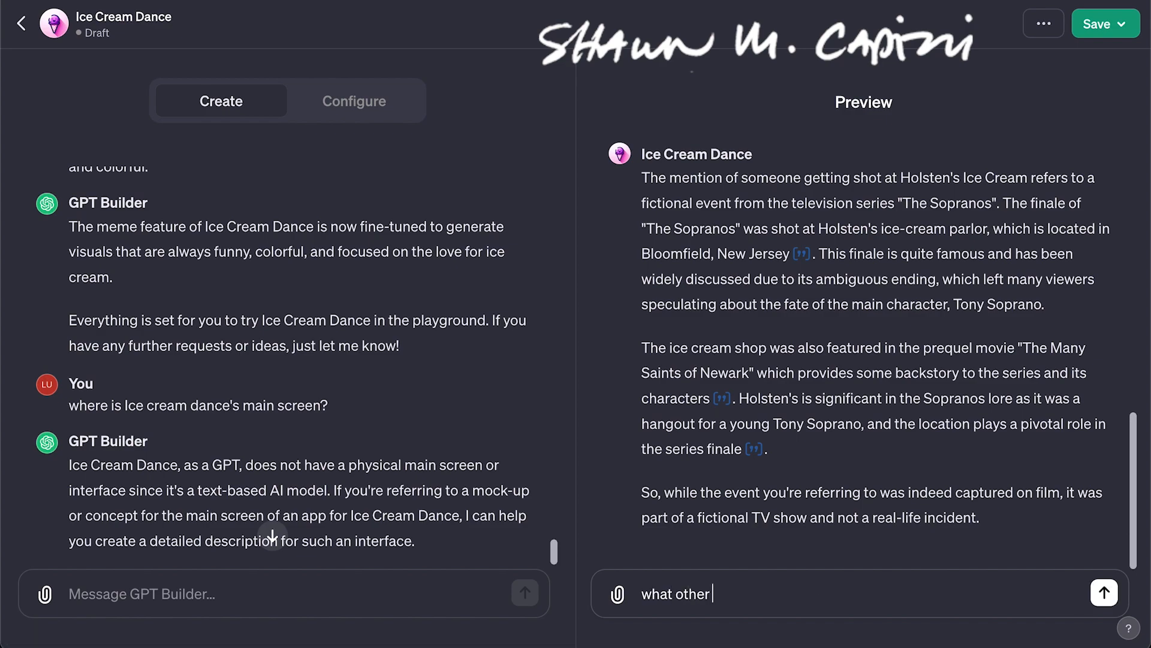
{"action": "type", "text": "New Jersey locations"}
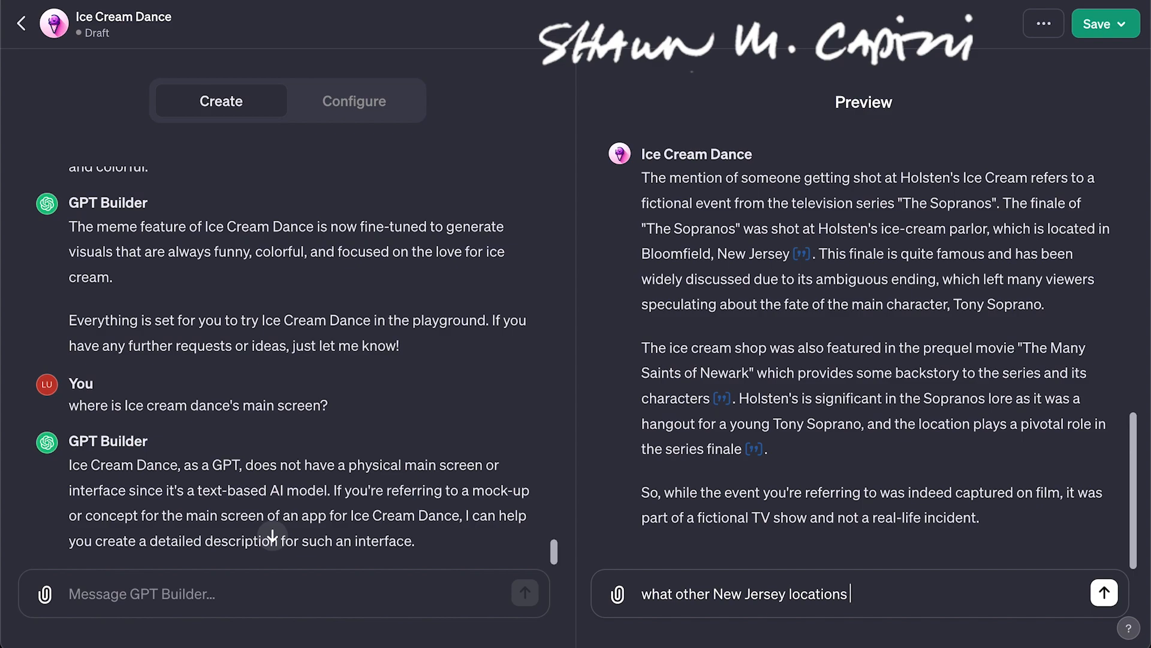
{"action": "type", "text": " are part of the lore?"}
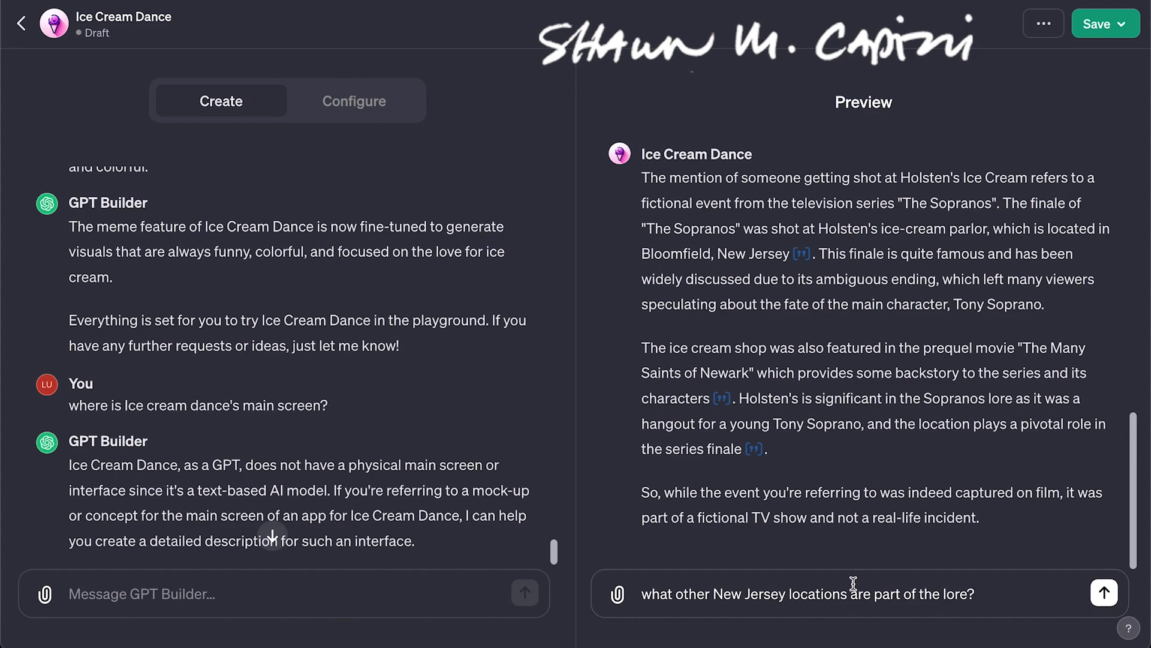
Review the preview's answers about nearby ice cream shops and the Holsten's shooting
{"action": "scroll", "coordinate": [861, 325], "scroll_direction": "up", "scroll_amount": 10}
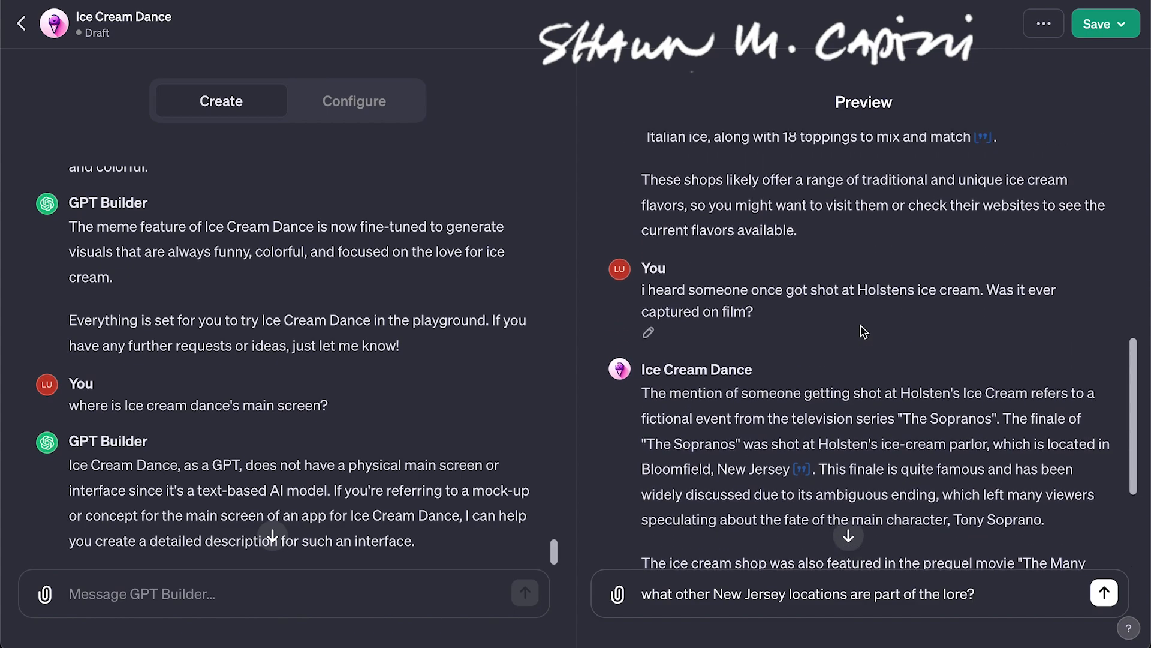
{"action": "scroll", "coordinate": [861, 325], "scroll_direction": "up", "scroll_amount": 4}
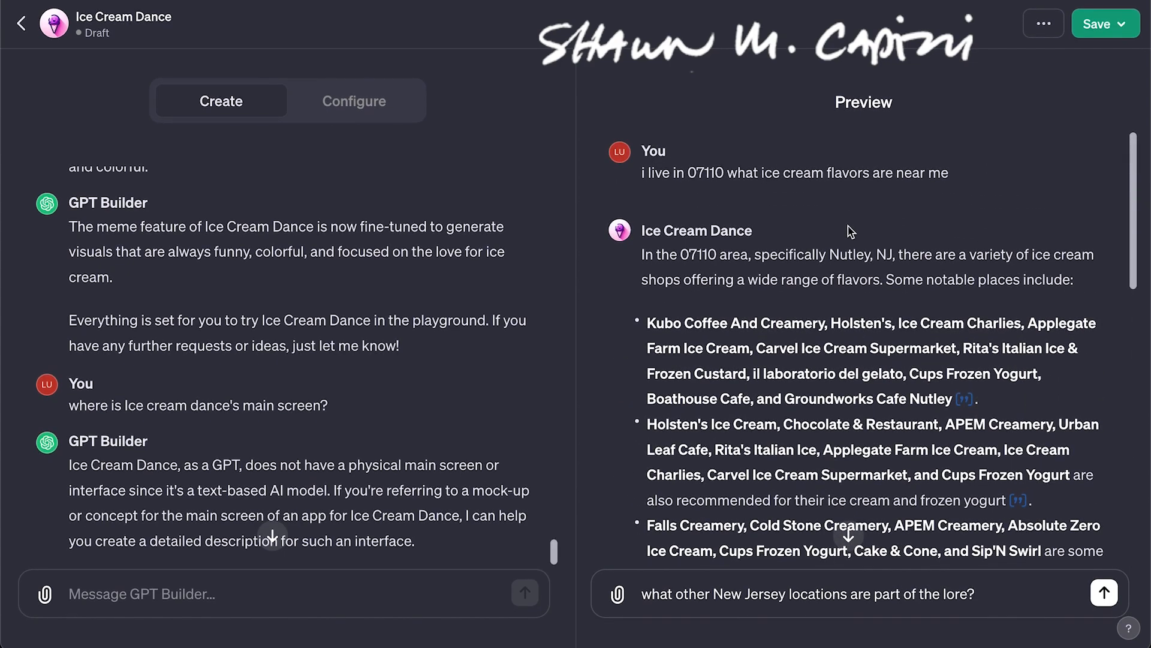
{"action": "scroll", "coordinate": [833, 303], "scroll_direction": "down", "scroll_amount": 3}
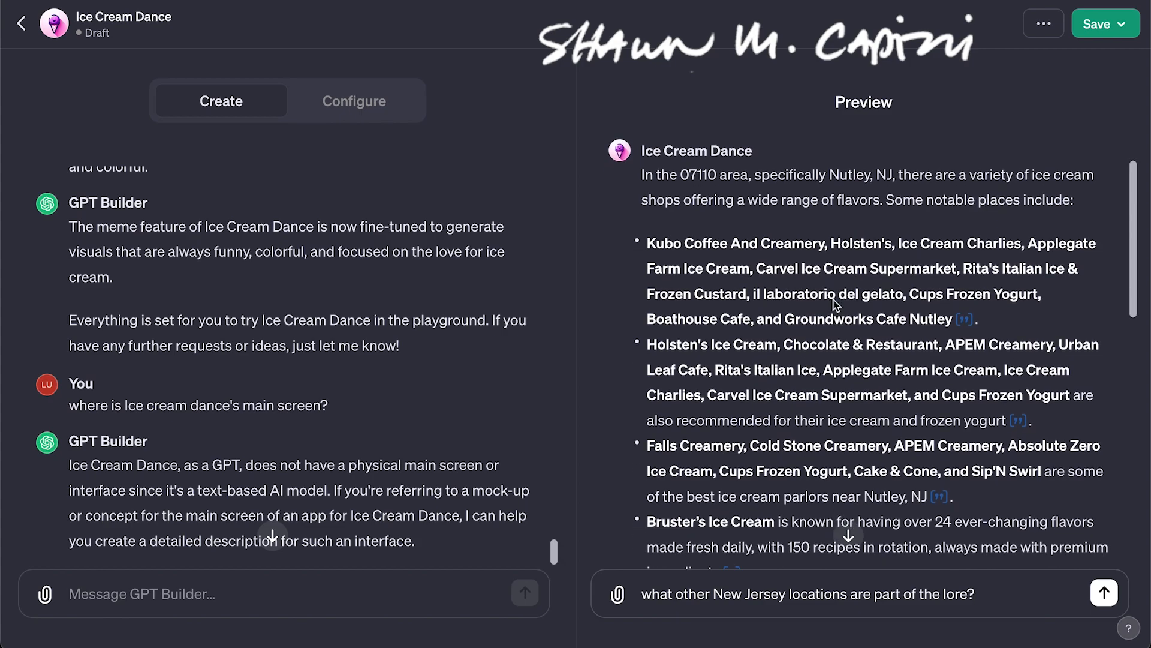
{"action": "scroll", "coordinate": [834, 303], "scroll_direction": "down", "scroll_amount": 2}
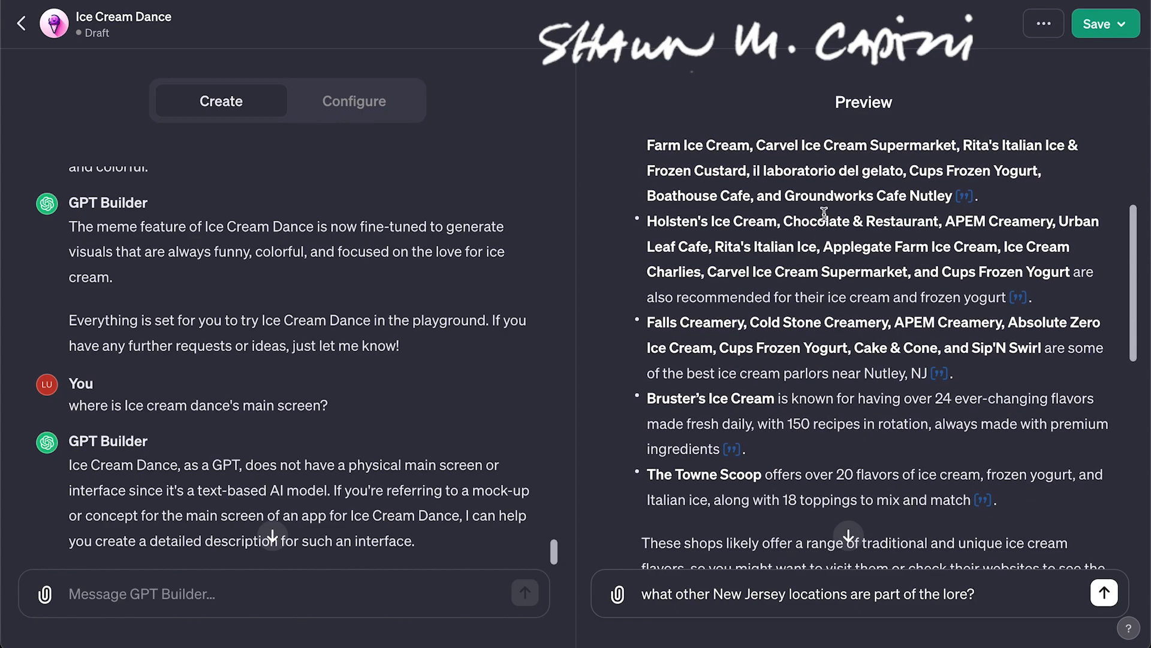
{"action": "scroll", "coordinate": [824, 214], "scroll_direction": "up", "scroll_amount": 3}
{"action": "scroll", "coordinate": [824, 214], "scroll_direction": "up", "scroll_amount": 2}
{"action": "scroll", "coordinate": [813, 336], "scroll_direction": "down", "scroll_amount": 15}
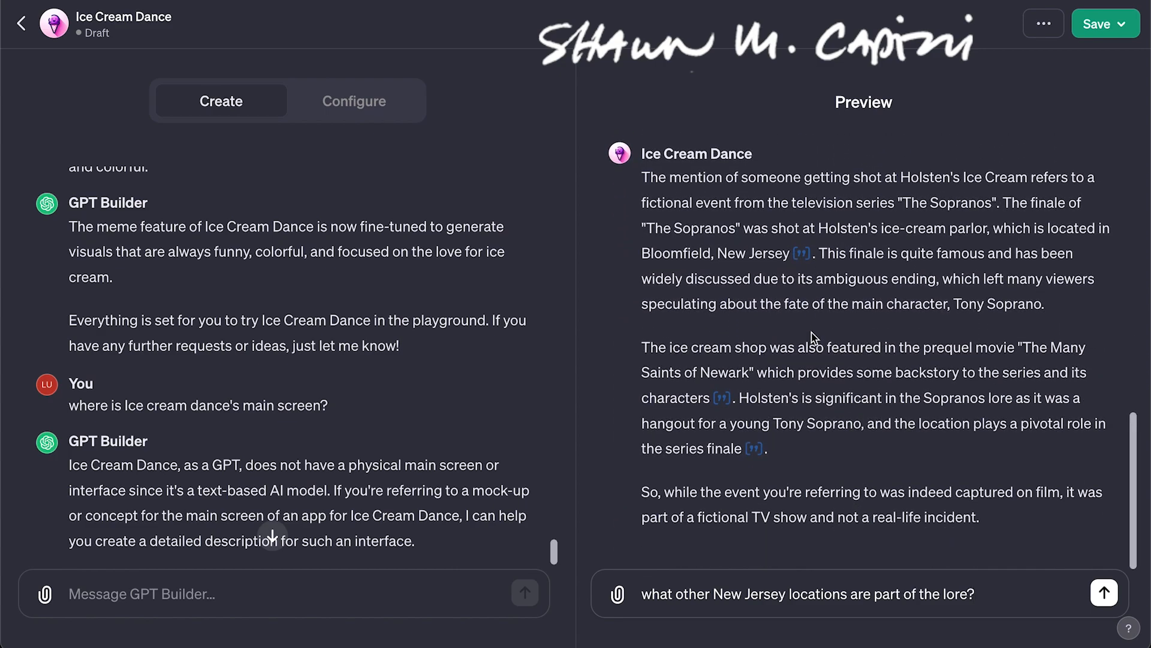
{"action": "scroll", "coordinate": [843, 422], "scroll_direction": "up", "scroll_amount": 5}
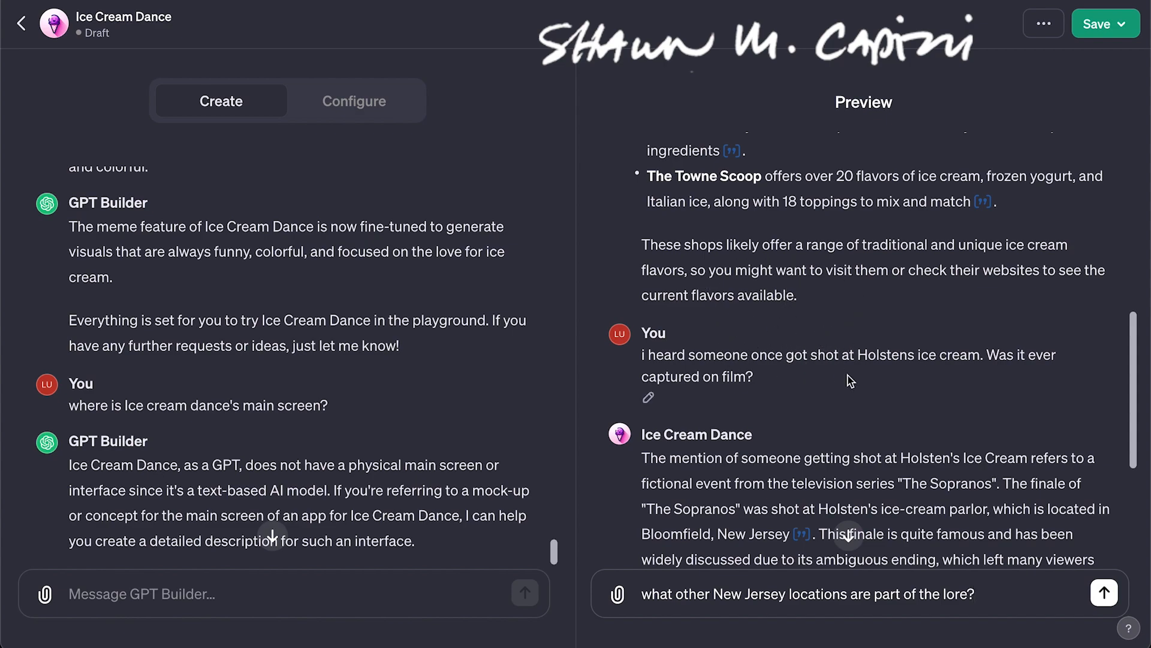
{"action": "scroll", "coordinate": [852, 381], "scroll_direction": "down", "scroll_amount": 3}
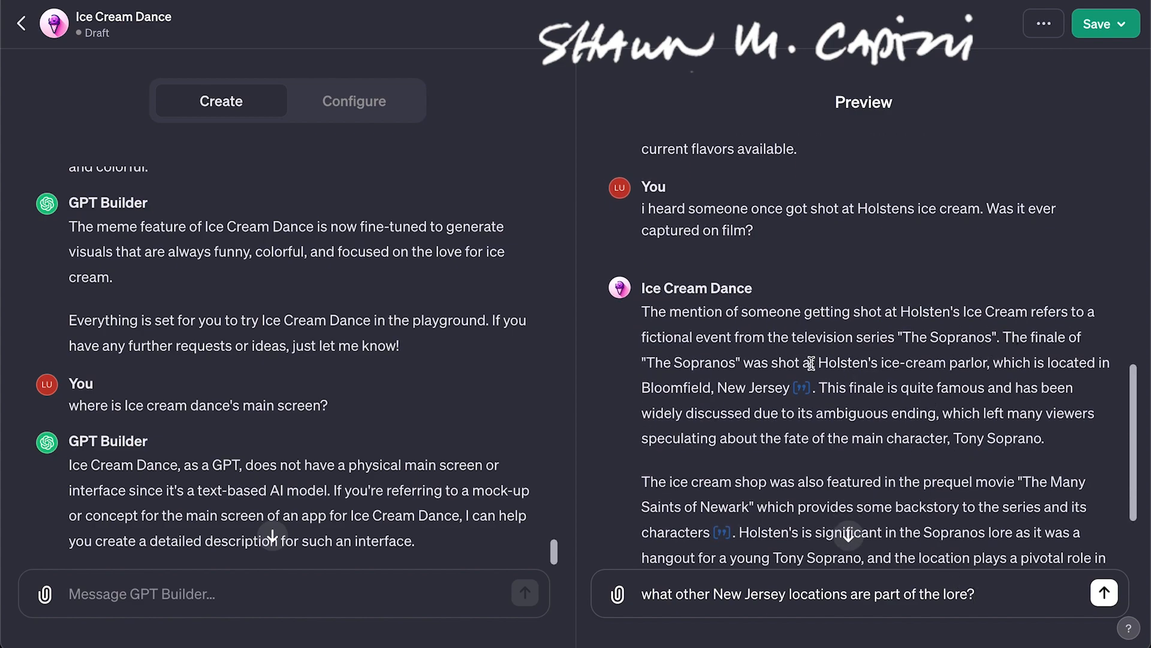
{"action": "scroll", "coordinate": [855, 362], "scroll_direction": "down", "scroll_amount": 1}
{"action": "scroll", "coordinate": [855, 362], "scroll_direction": "down", "scroll_amount": 2}
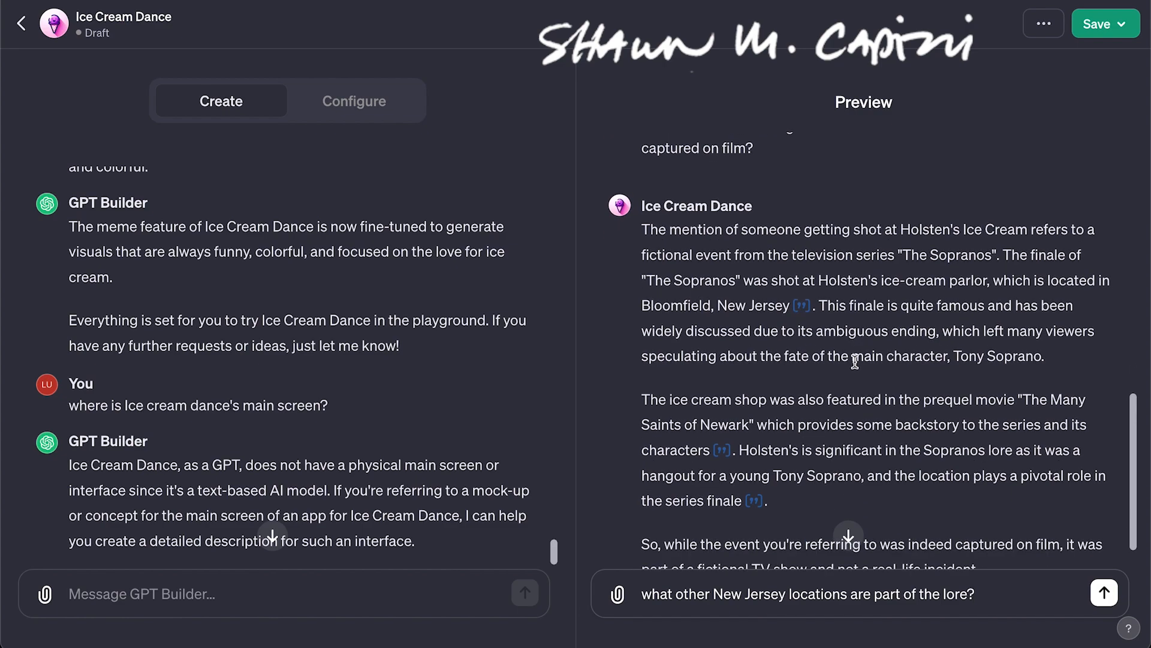
Send the drafted question about other New Jersey locations in the lore to the Ice Cream Dance preview and read the answer
{"action": "scroll", "coordinate": [855, 362], "scroll_direction": "up", "scroll_amount": 2}
{"action": "scroll", "coordinate": [855, 362], "scroll_direction": "down", "scroll_amount": 3}
{"action": "scroll", "coordinate": [855, 362], "scroll_direction": "up", "scroll_amount": 1}
{"action": "scroll", "coordinate": [855, 362], "scroll_direction": "down", "scroll_amount": 1}
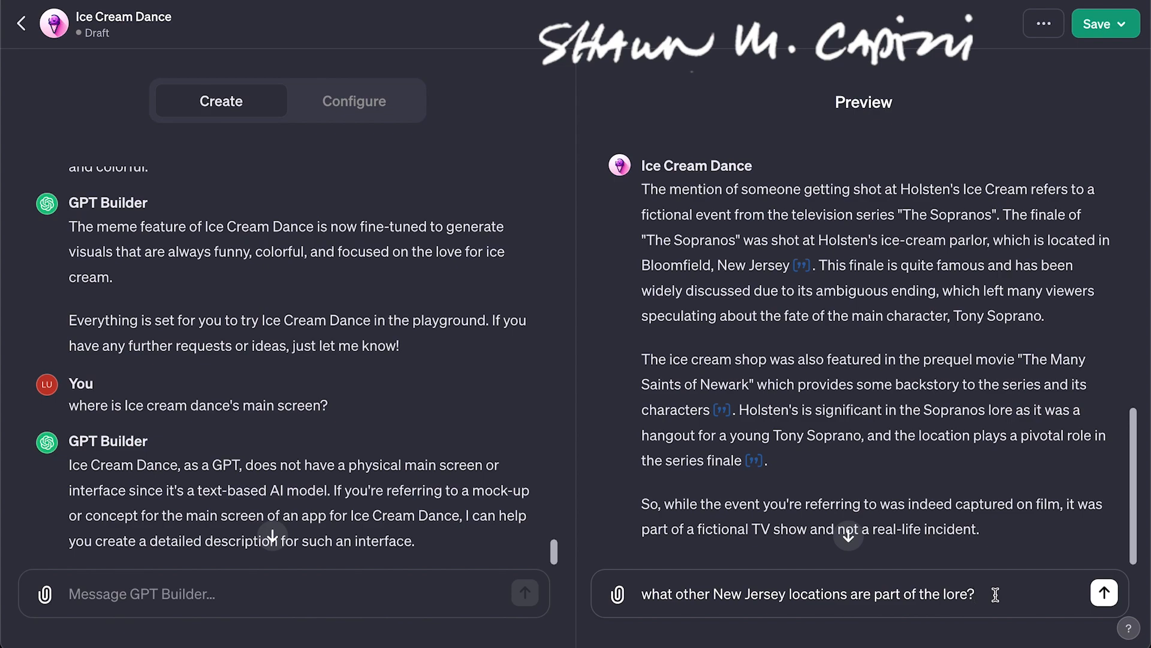
{"action": "key", "text": "Return"}
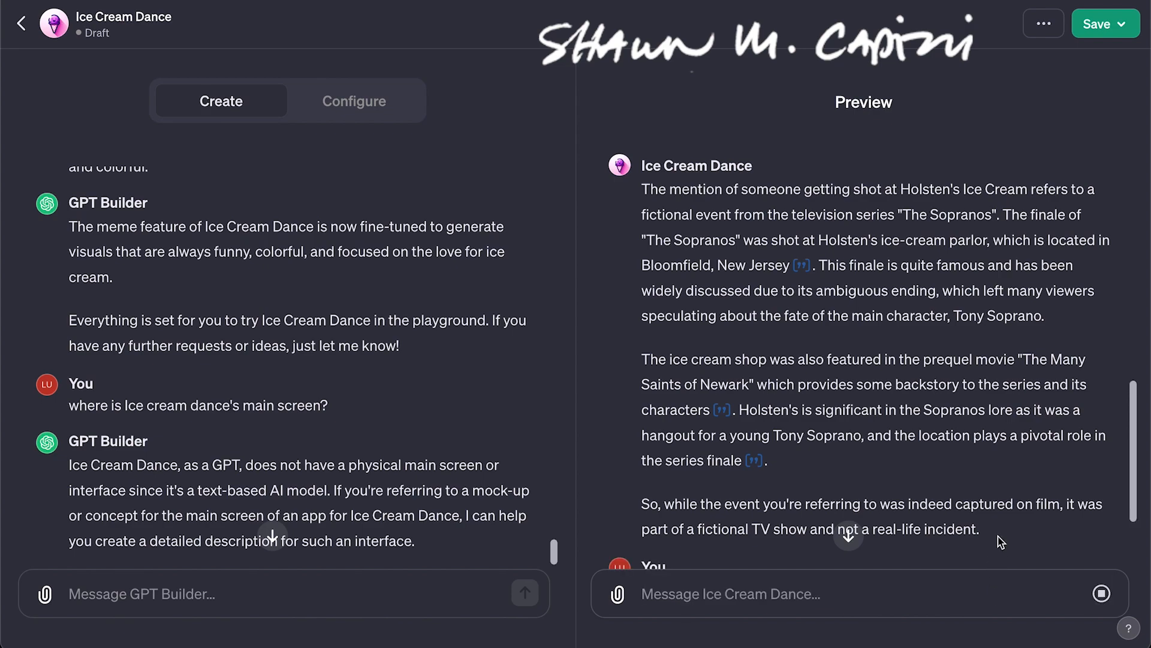
{"action": "scroll", "coordinate": [1019, 427], "scroll_direction": "down", "scroll_amount": 3}
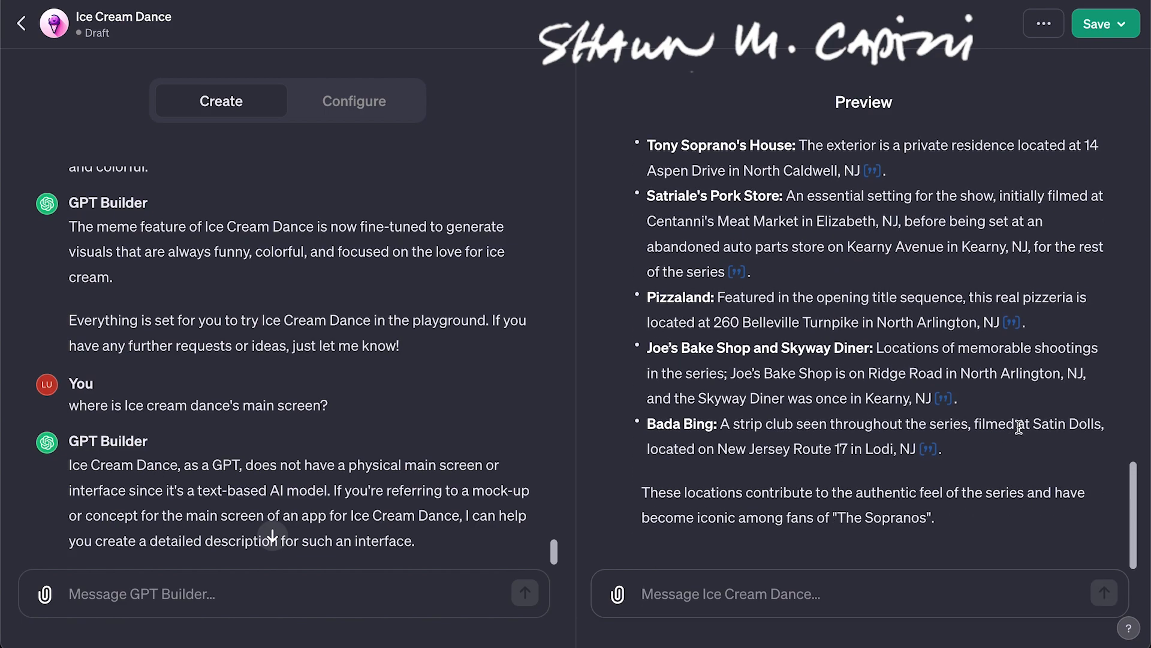
Ask the Ice Cream Dance preview "please give details on the address"
{"action": "type", "text": "pl"}
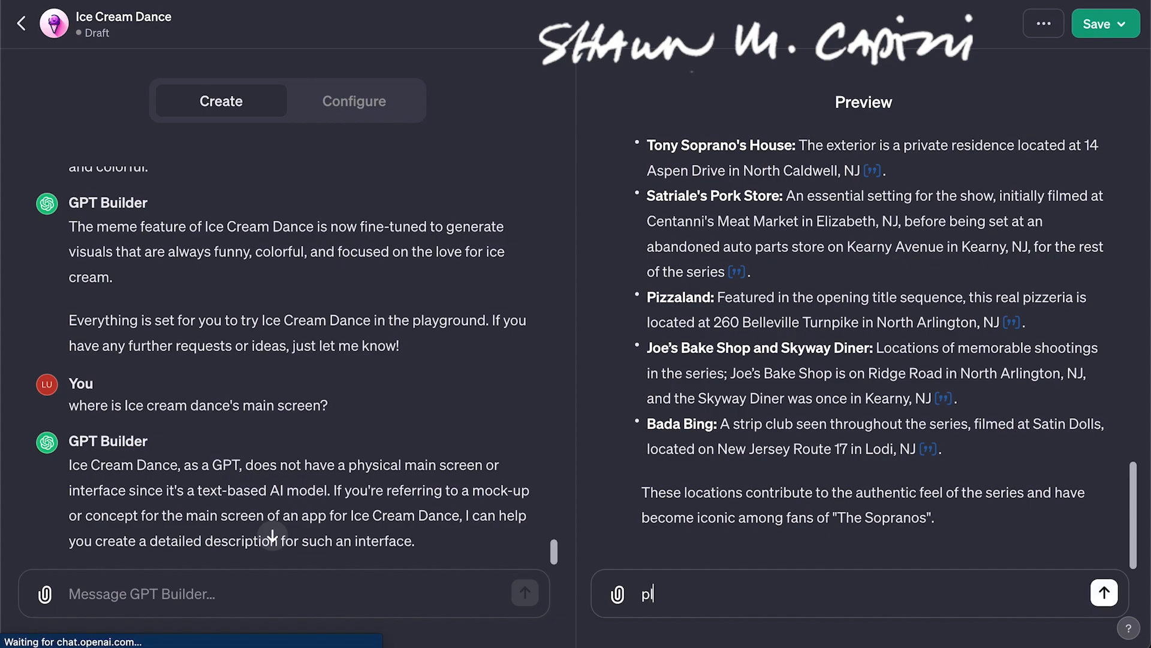
{"action": "type", "text": "esae give"}
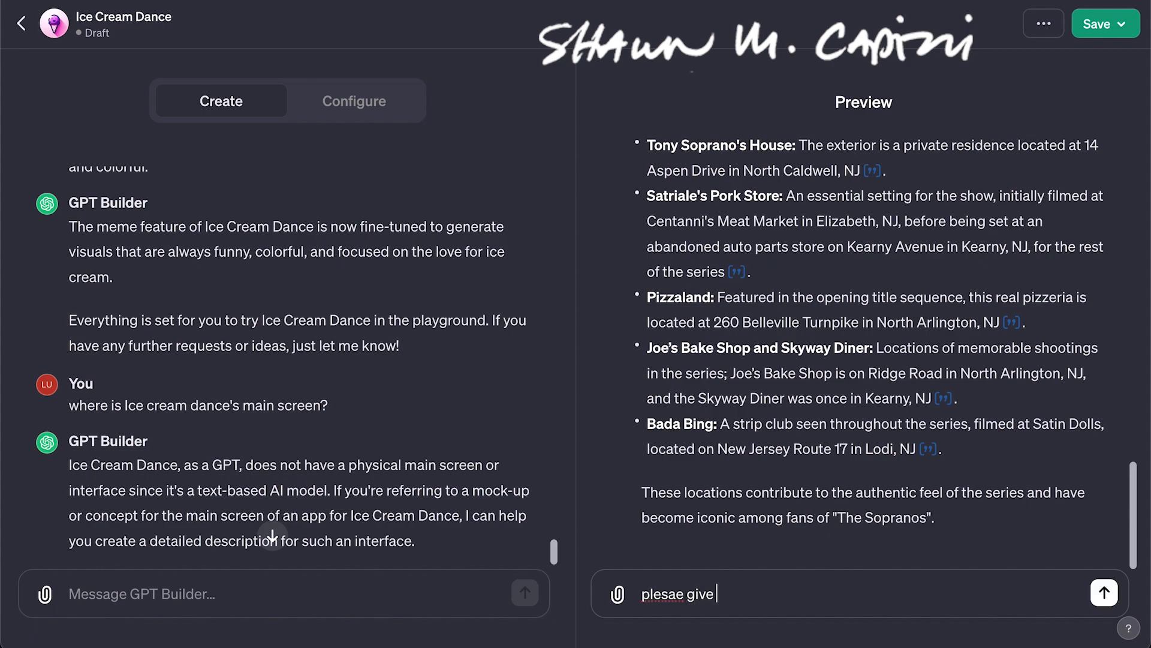
{"action": "key", "text": "BackSpace"}
{"action": "key", "text": "BackSpace"}
{"action": "key", "text": "BackSpace"}
{"action": "key", "text": "BackSpace"}
{"action": "key", "text": "BackSpace"}
{"action": "key", "text": "BackSpace"}
{"action": "key", "text": "BackSpace"}
{"action": "key", "text": "BackSpace"}
{"action": "type", "text": "ase give details on the address"}
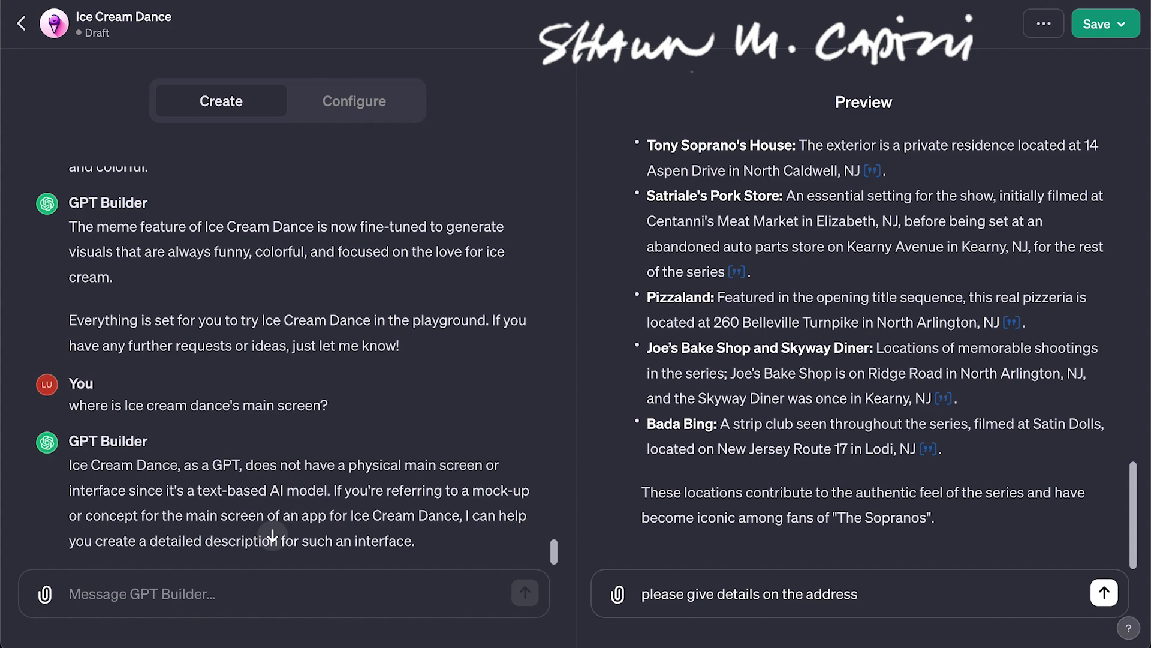
{"action": "key", "text": "Return"}
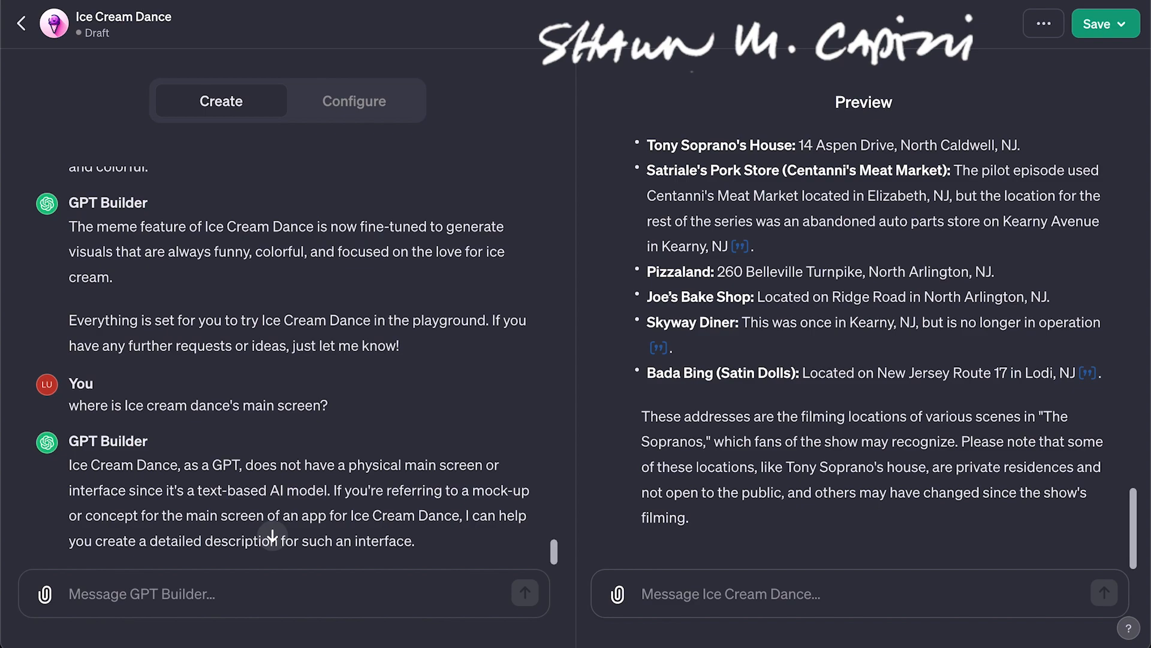
Ask the Ice Cream Dance preview "can we get back to ice cream?" and regenerate its response
{"action": "type", "text": "can we ge"}
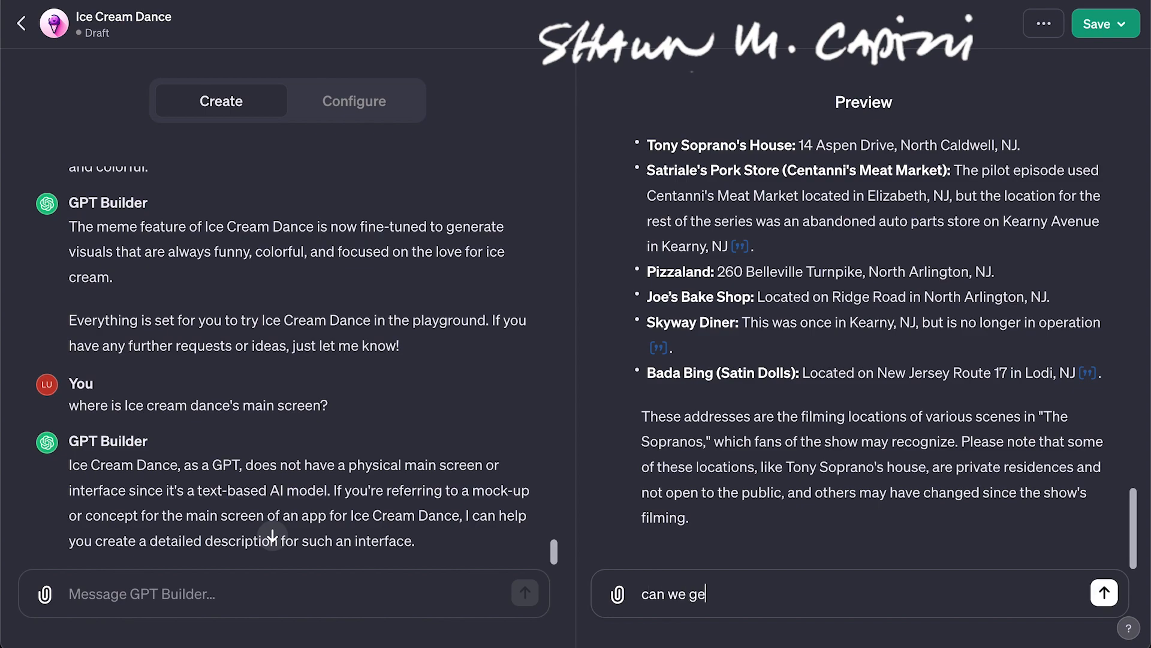
{"action": "type", "text": "t back to ice cream"}
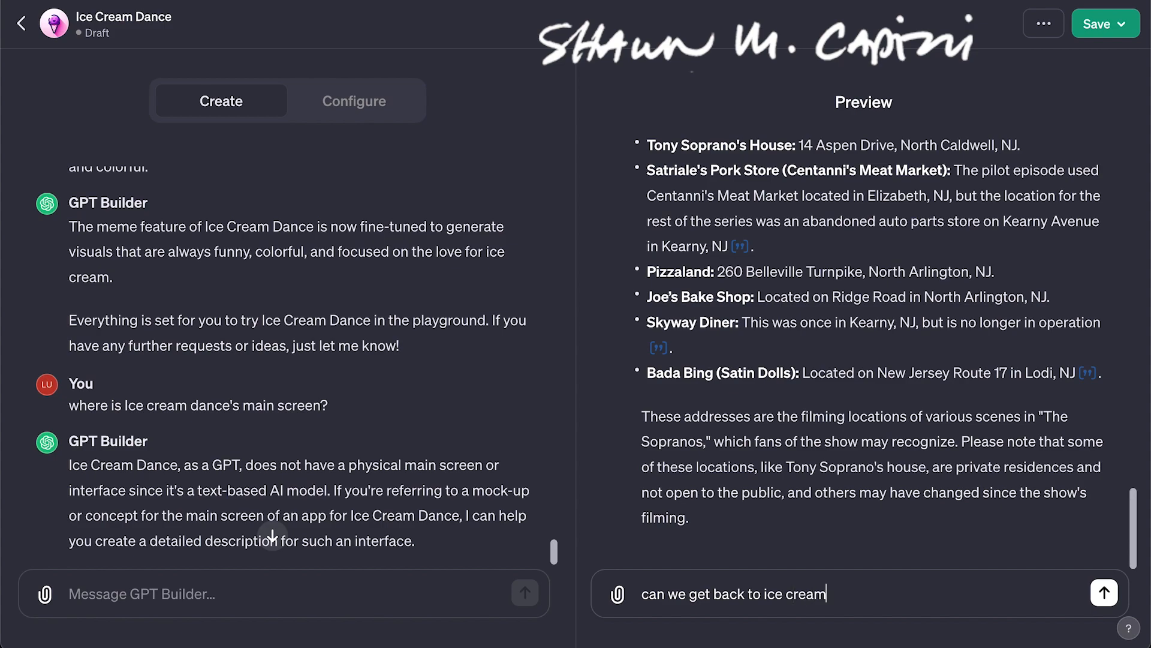
{"action": "type", "text": "?"}
{"action": "key", "text": "Return"}
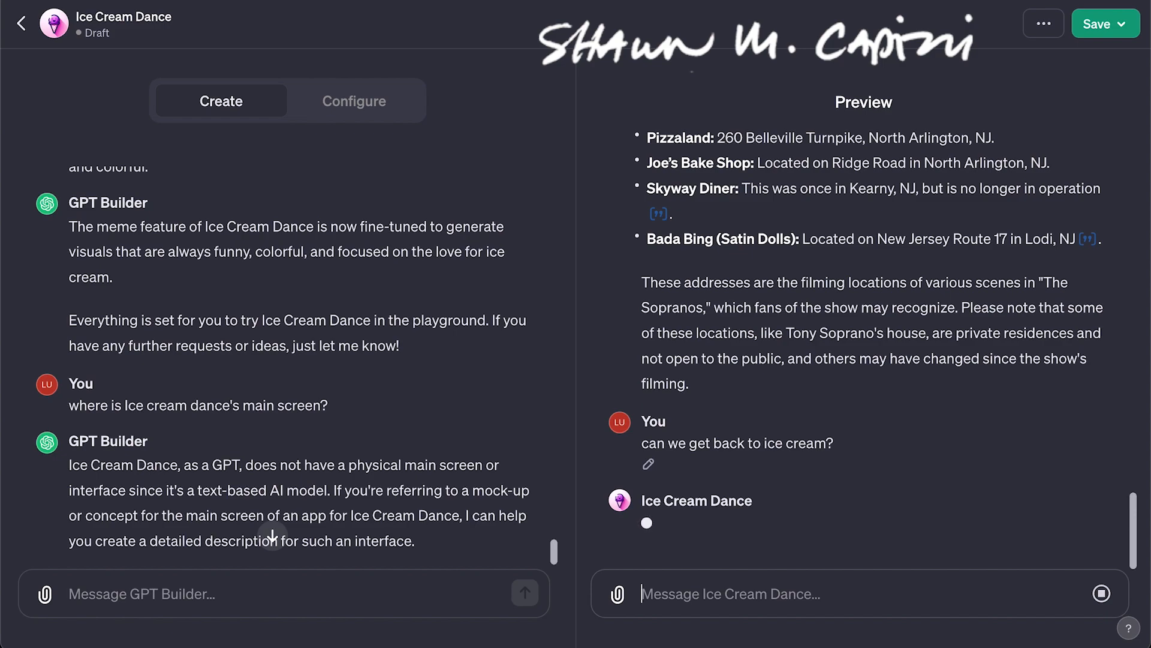
{"action": "type", "text": "give me a "}
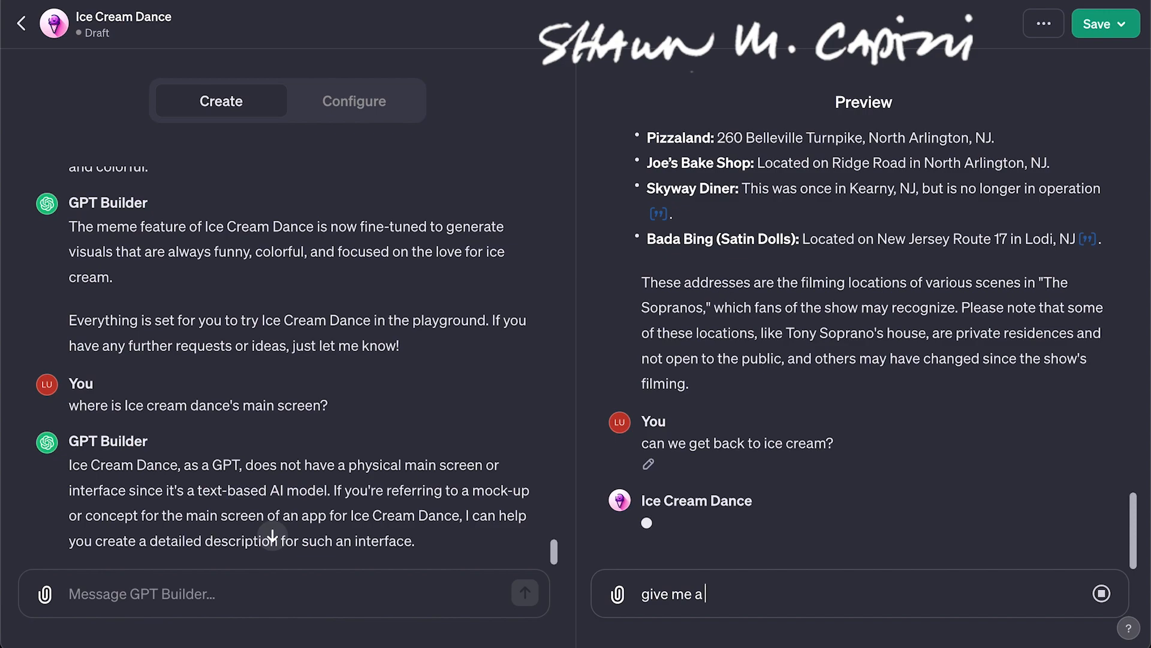
{"action": "type", "text": "float"}
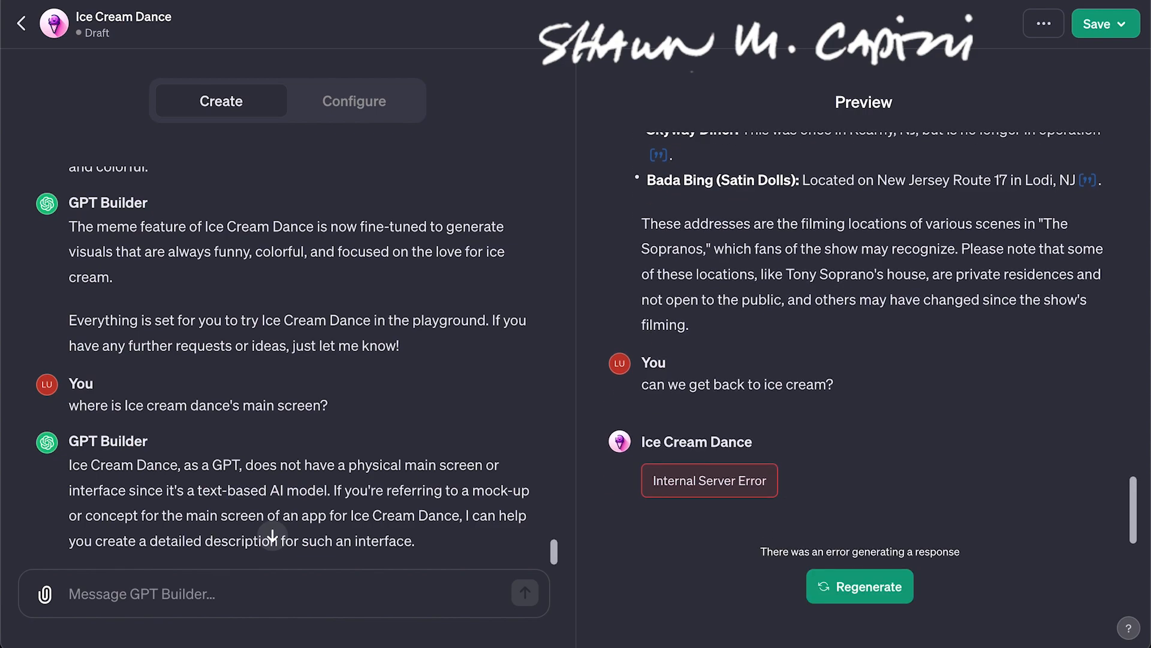
{"action": "left_click", "coordinate": [860, 585]}
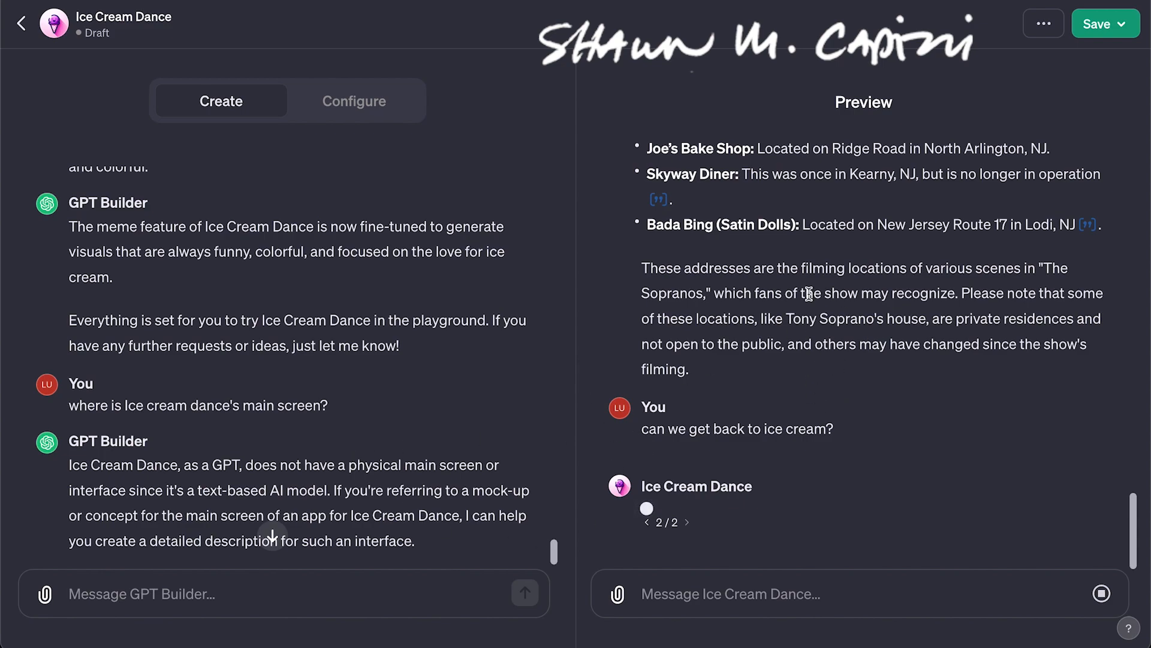
Review the GPT's configuration from its name and instructions to its capabilities and actions, dismissing the response comparison in the preview
{"action": "left_click", "coordinate": [353, 106]}
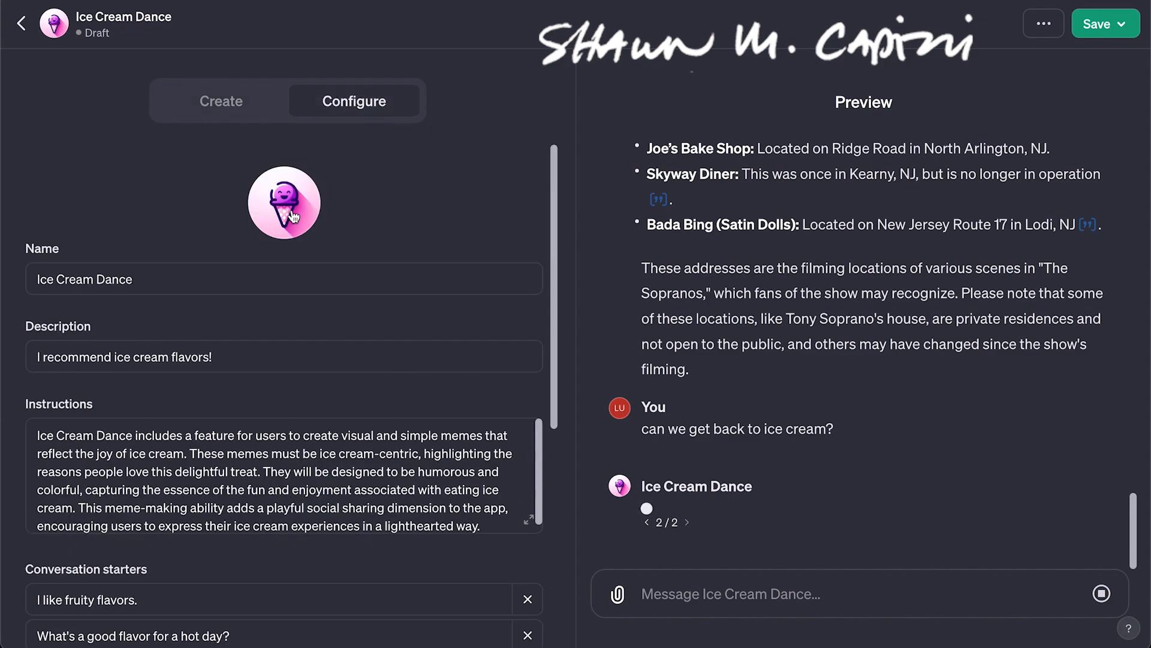
{"action": "scroll", "coordinate": [276, 340], "scroll_direction": "down", "scroll_amount": 2}
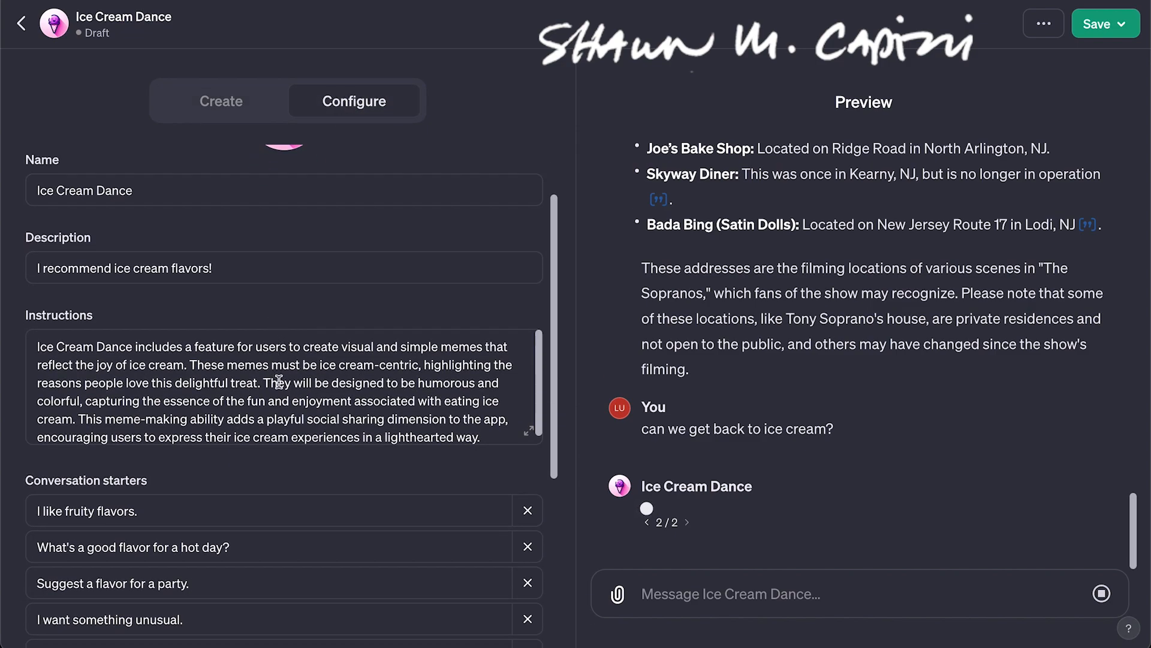
{"action": "scroll", "coordinate": [282, 380], "scroll_direction": "down", "scroll_amount": 1}
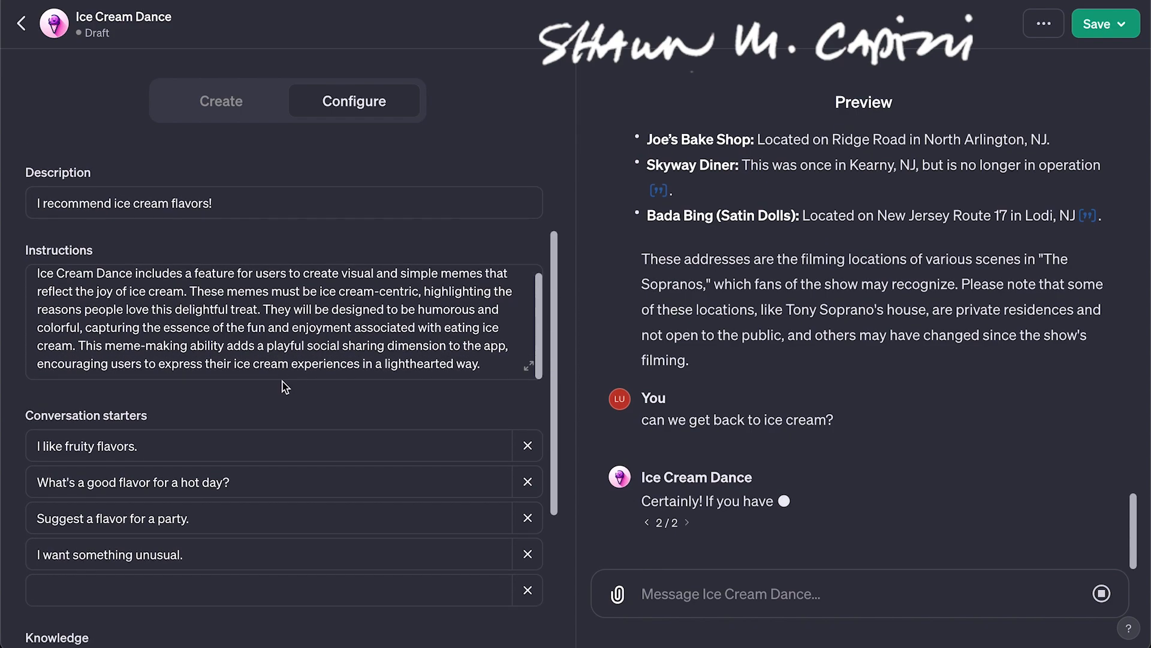
{"action": "scroll", "coordinate": [284, 383], "scroll_direction": "down", "scroll_amount": 2}
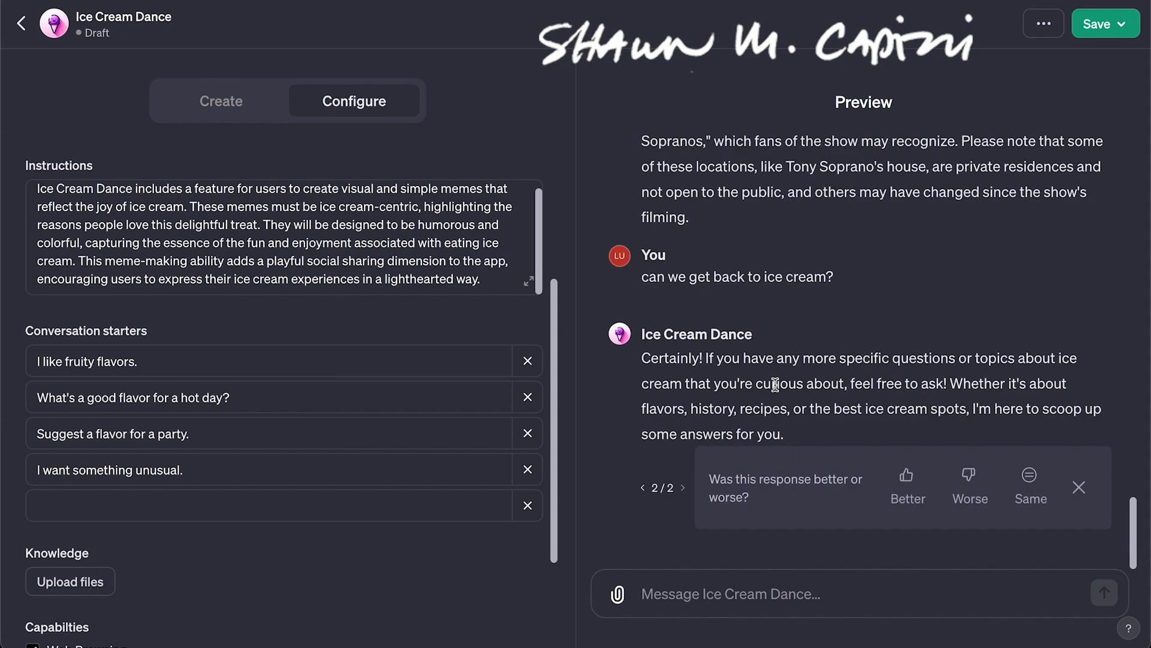
{"action": "left_click", "coordinate": [1079, 488]}
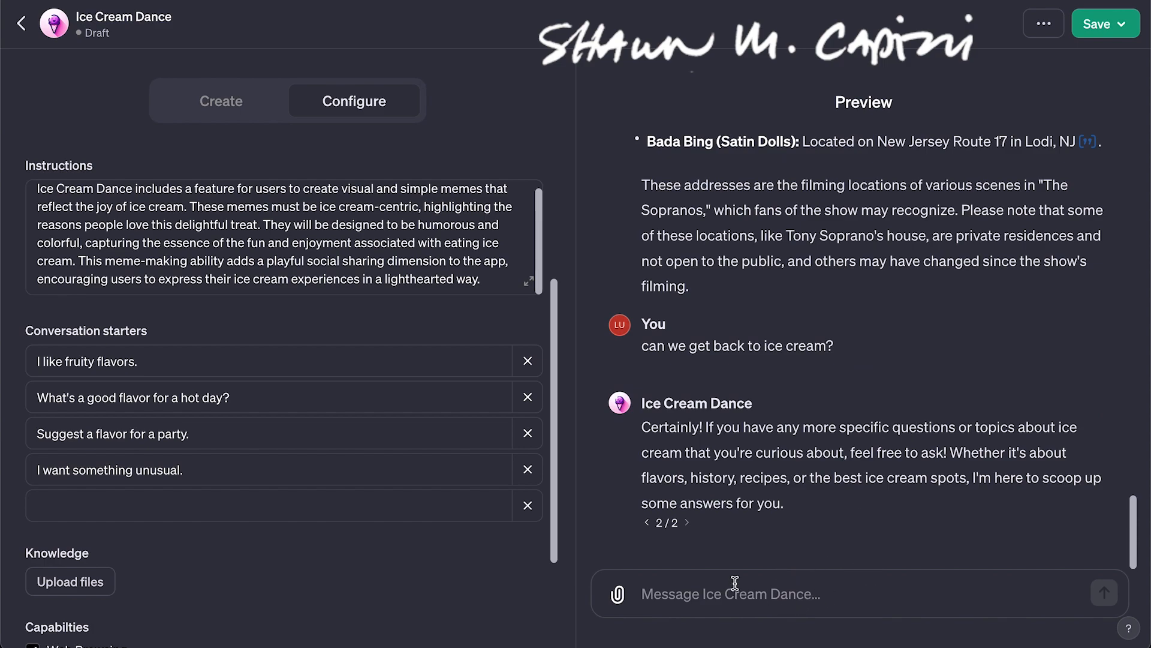
{"action": "scroll", "coordinate": [292, 448], "scroll_direction": "down", "scroll_amount": 3}
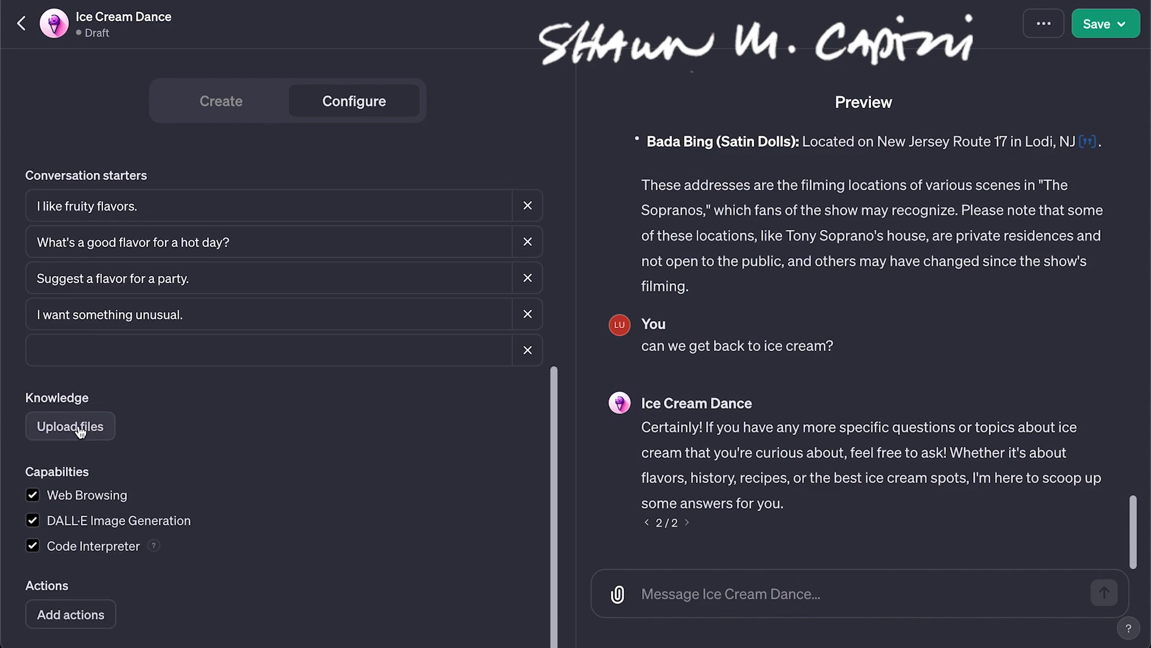
Inspect the schema fields and authorization options for a new action, and close the dialog without saving
{"action": "left_click", "coordinate": [82, 615]}
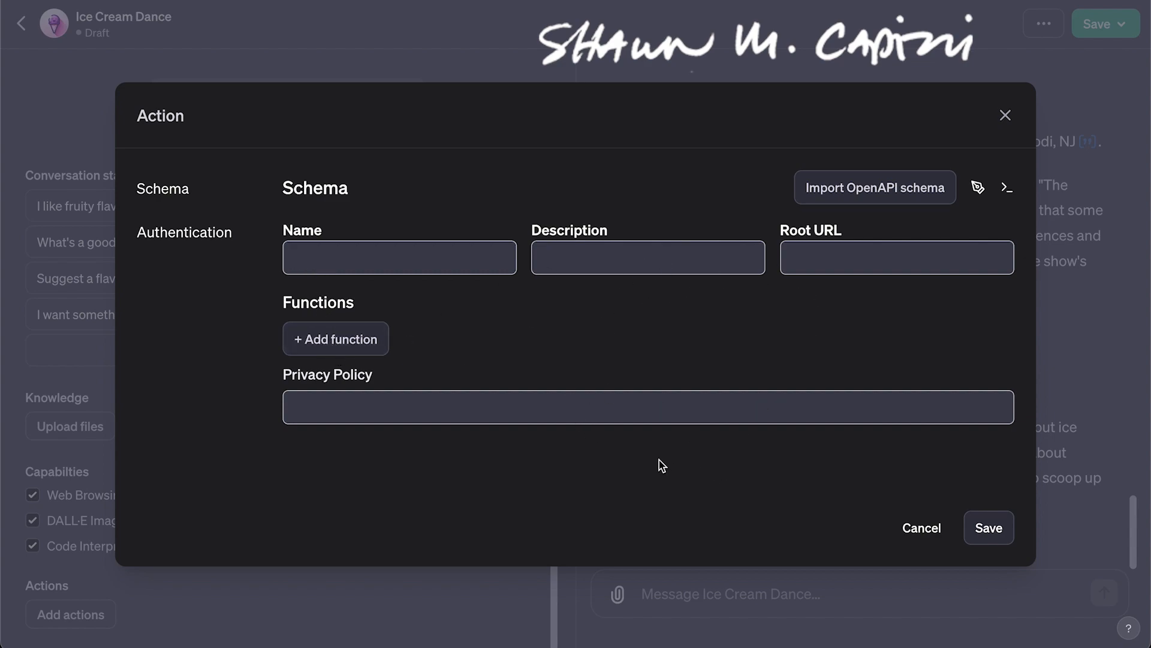
{"action": "left_click", "coordinate": [216, 238]}
{"action": "left_click", "coordinate": [316, 216]}
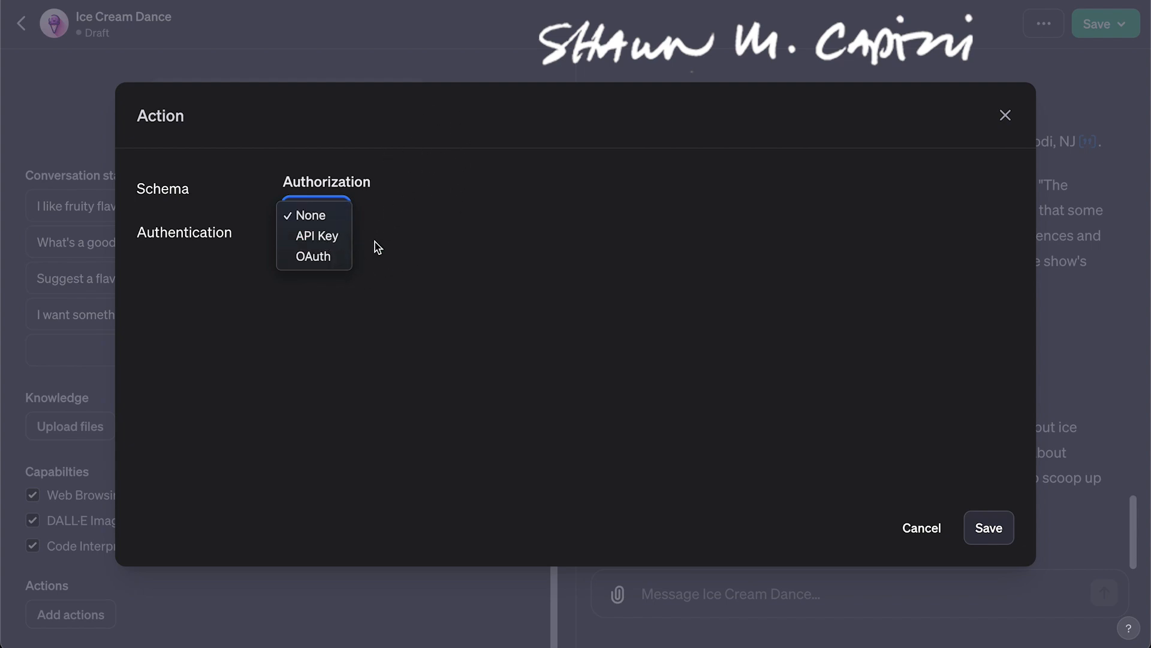
{"action": "left_click", "coordinate": [503, 67]}
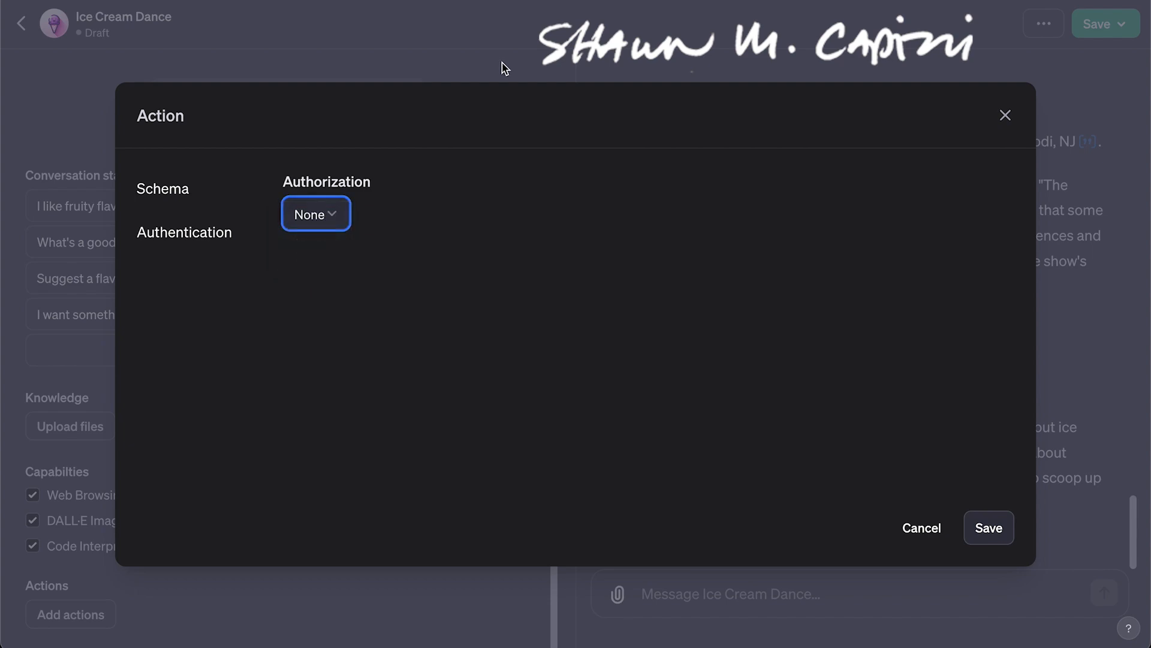
{"action": "left_click", "coordinate": [1005, 118]}
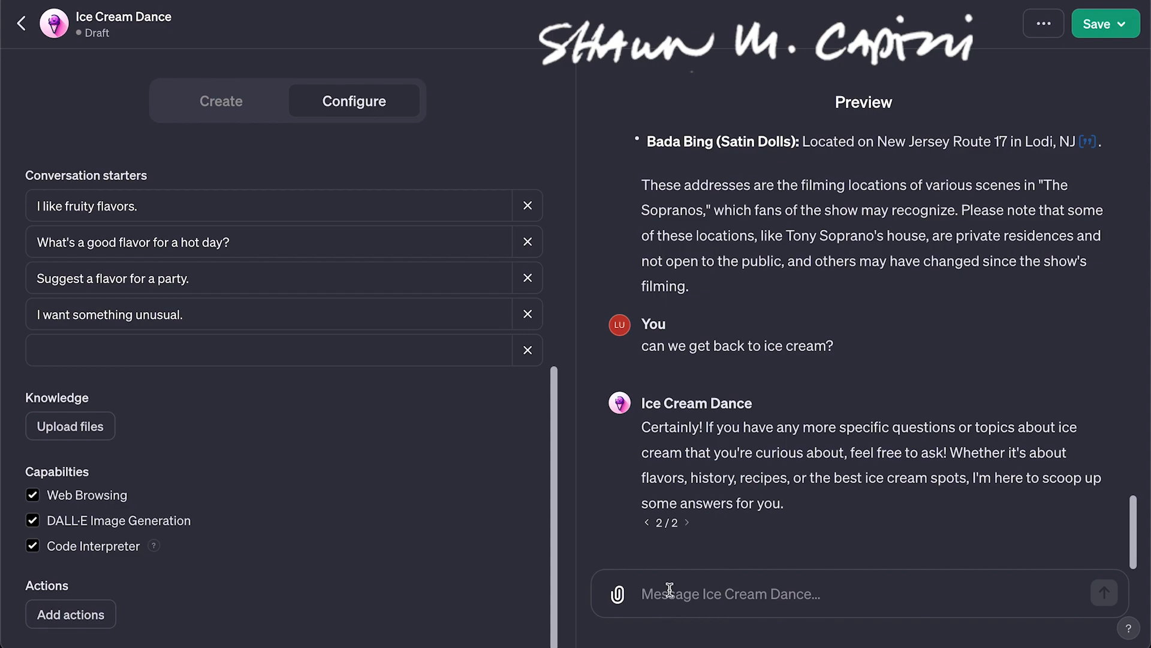
Ask the Ice Cream Dance preview "what is the best float combo in history?"
{"action": "type", "text": "b"}
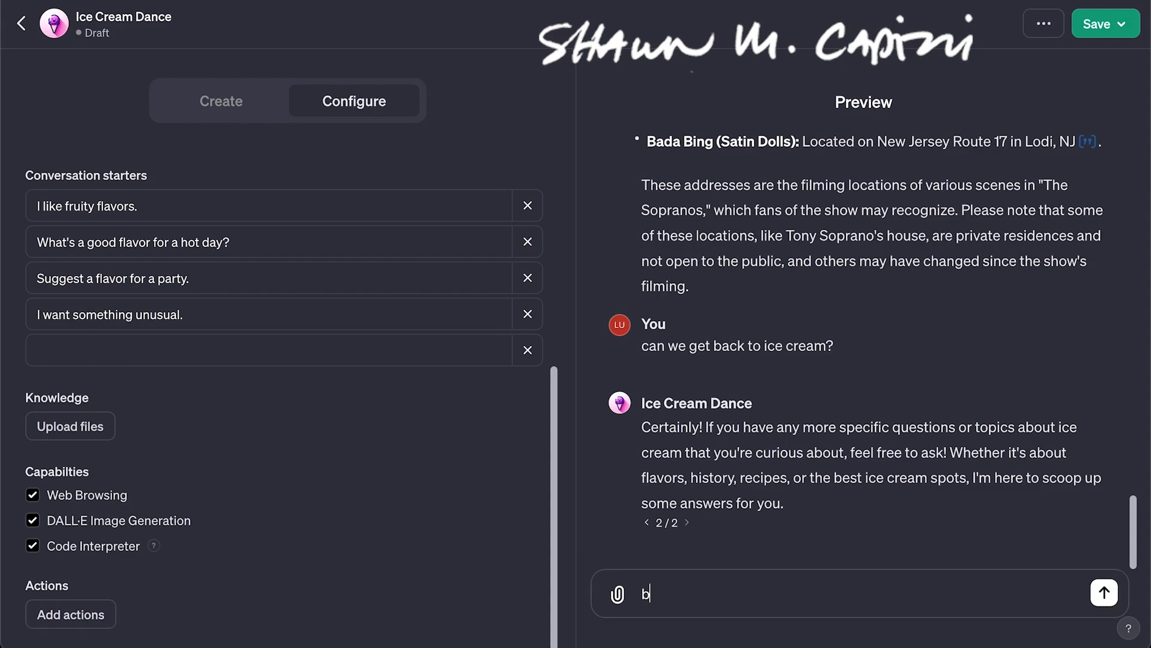
{"action": "type", "text": "est float comm"}
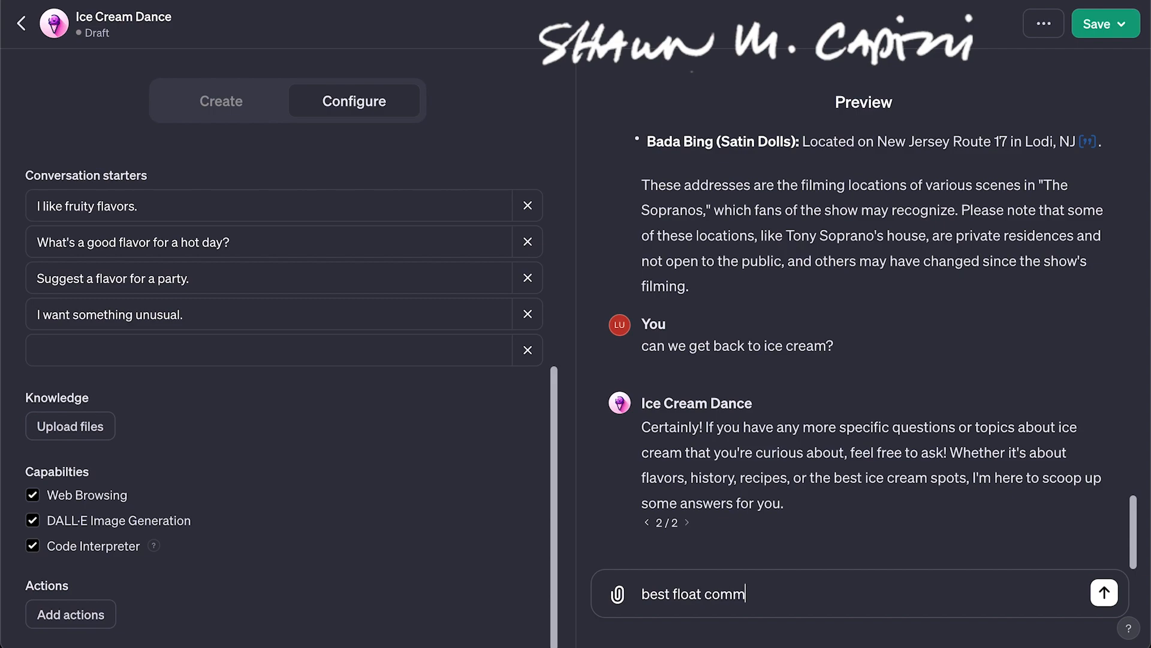
{"action": "key", "text": "BackSpace"}
{"action": "type", "text": "bo in history"}
{"action": "left_click", "coordinate": [641, 594]}
{"action": "type", "text": "what is "}
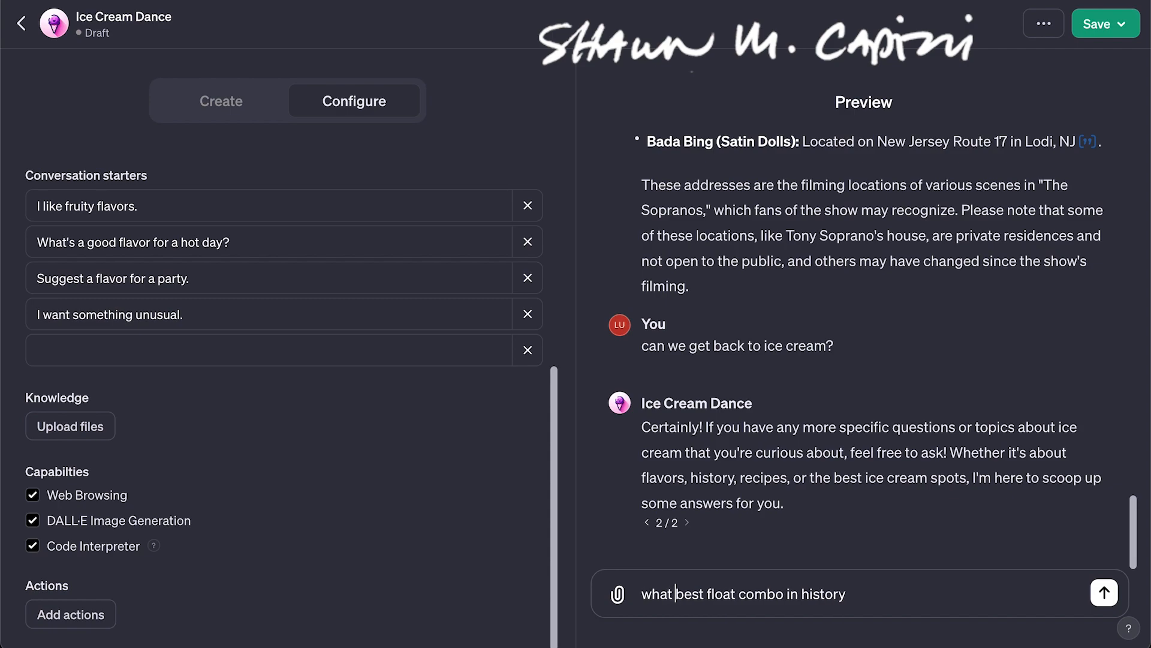
{"action": "type", "text": "the"}
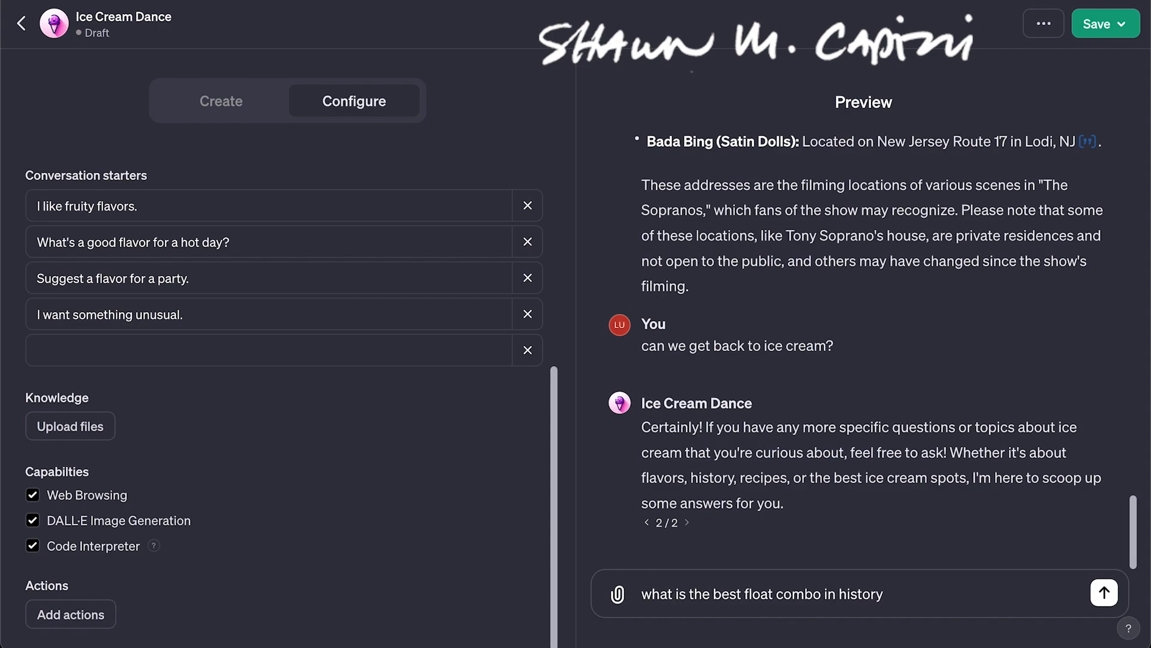
{"action": "left_click", "coordinate": [895, 596]}
{"action": "type", "text": "?"}
{"action": "key", "text": "Return"}
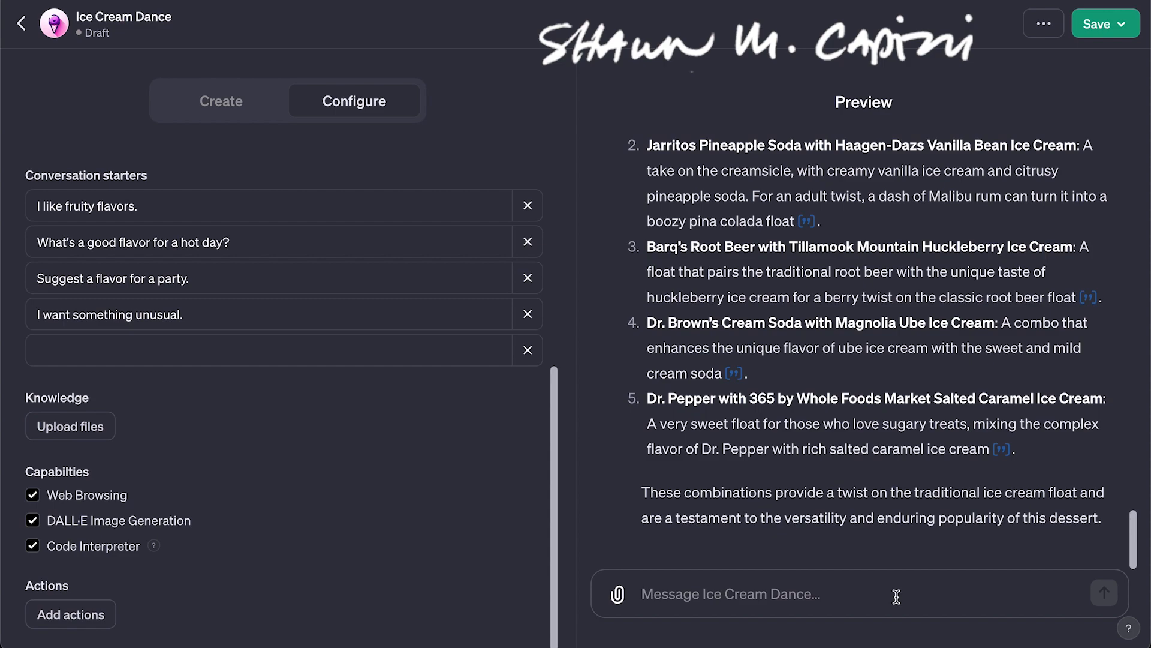
Highlight the Dr. Brown's Cream Soda suggestion and the Jarritos Pineapple Soda suggestion in turn while reading the float answer
{"action": "left_click_drag", "start_coordinate": [1026, 449], "coordinate": [654, 320]}
{"action": "left_click", "coordinate": [777, 383]}
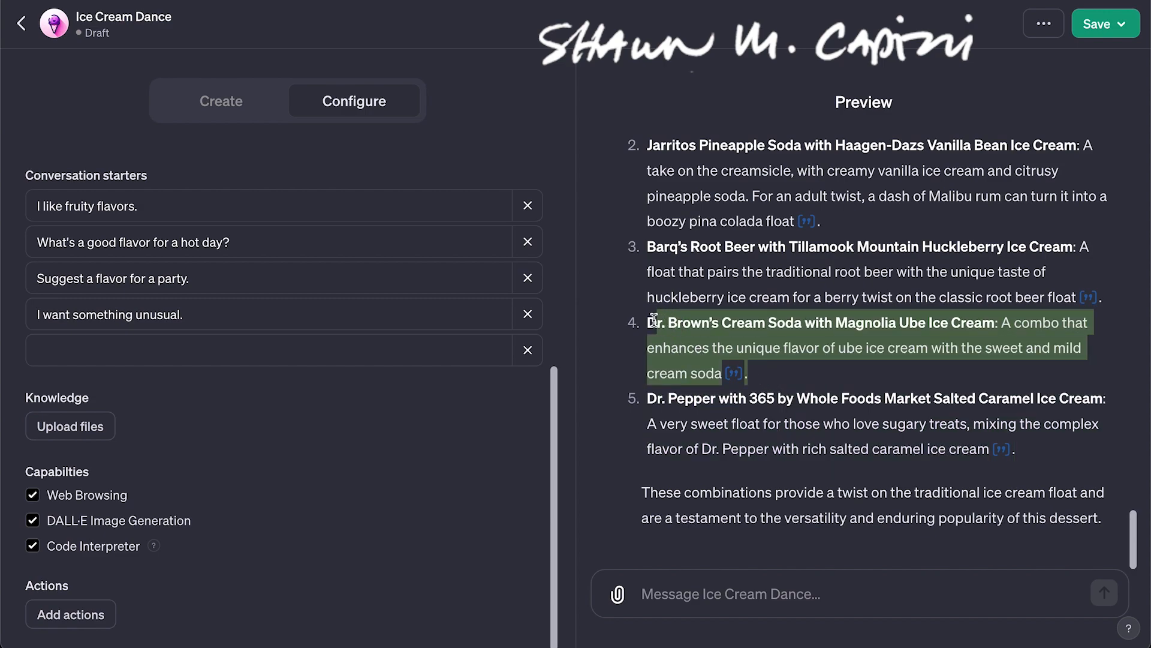
{"action": "left_click", "coordinate": [834, 227]}
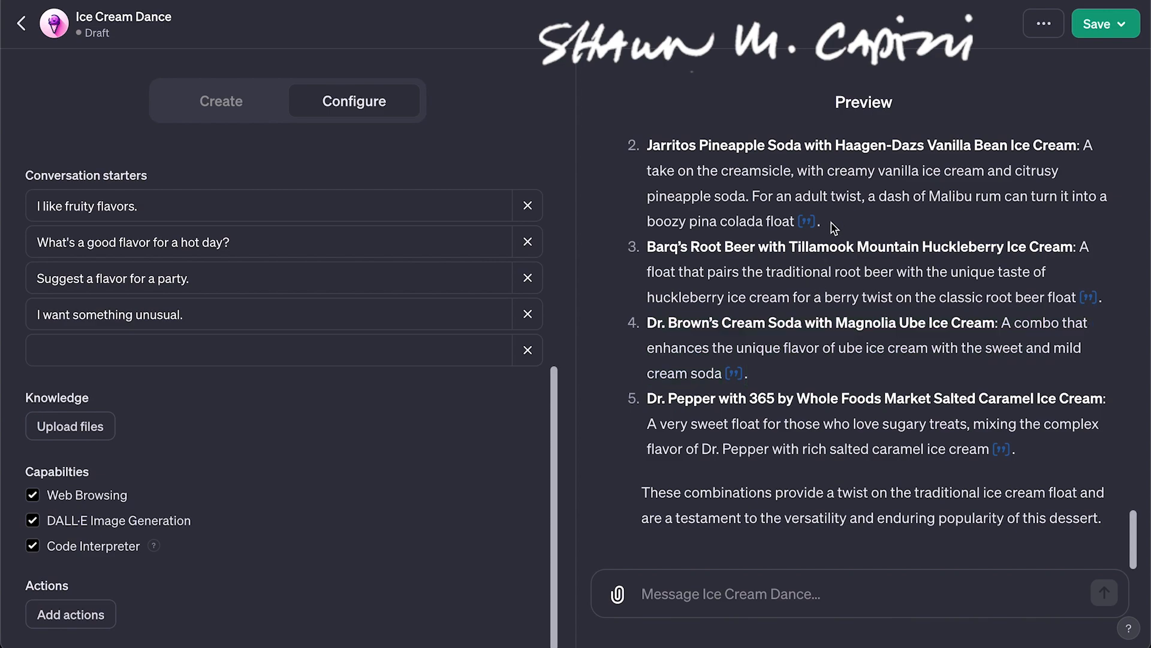
{"action": "left_click_drag", "start_coordinate": [832, 227], "coordinate": [651, 147]}
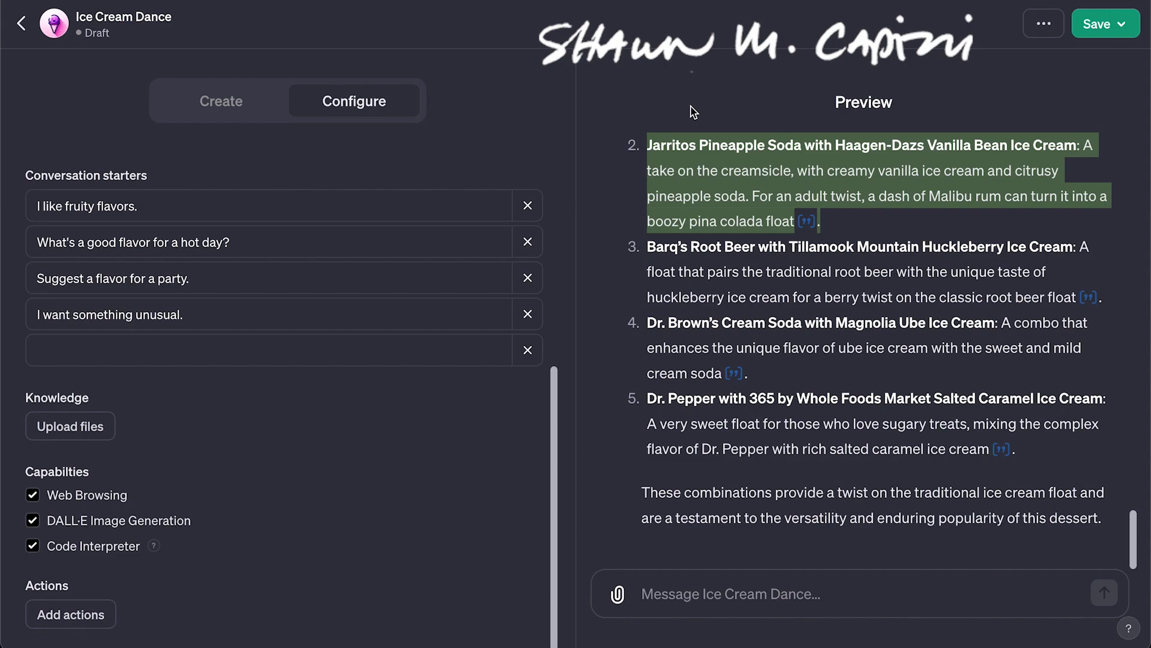
Review the earlier preview answers about the Holsten's shooting and the New Jersey filming locations
{"action": "scroll", "coordinate": [738, 281], "scroll_direction": "up", "scroll_amount": 15}
{"action": "scroll", "coordinate": [737, 281], "scroll_direction": "up", "scroll_amount": 12}
{"action": "scroll", "coordinate": [737, 280], "scroll_direction": "up", "scroll_amount": 10}
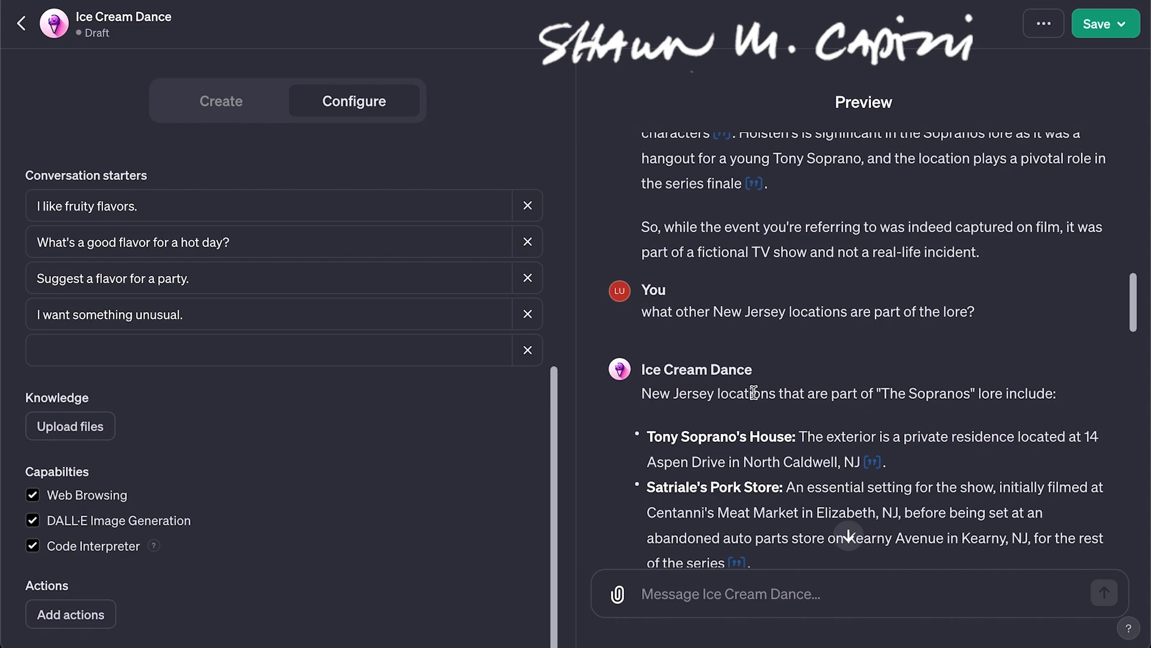
{"action": "scroll", "coordinate": [756, 393], "scroll_direction": "down", "scroll_amount": 5}
{"action": "scroll", "coordinate": [784, 264], "scroll_direction": "up", "scroll_amount": 3}
{"action": "scroll", "coordinate": [784, 264], "scroll_direction": "up", "scroll_amount": 6}
{"action": "scroll", "coordinate": [786, 269], "scroll_direction": "down", "scroll_amount": 3}
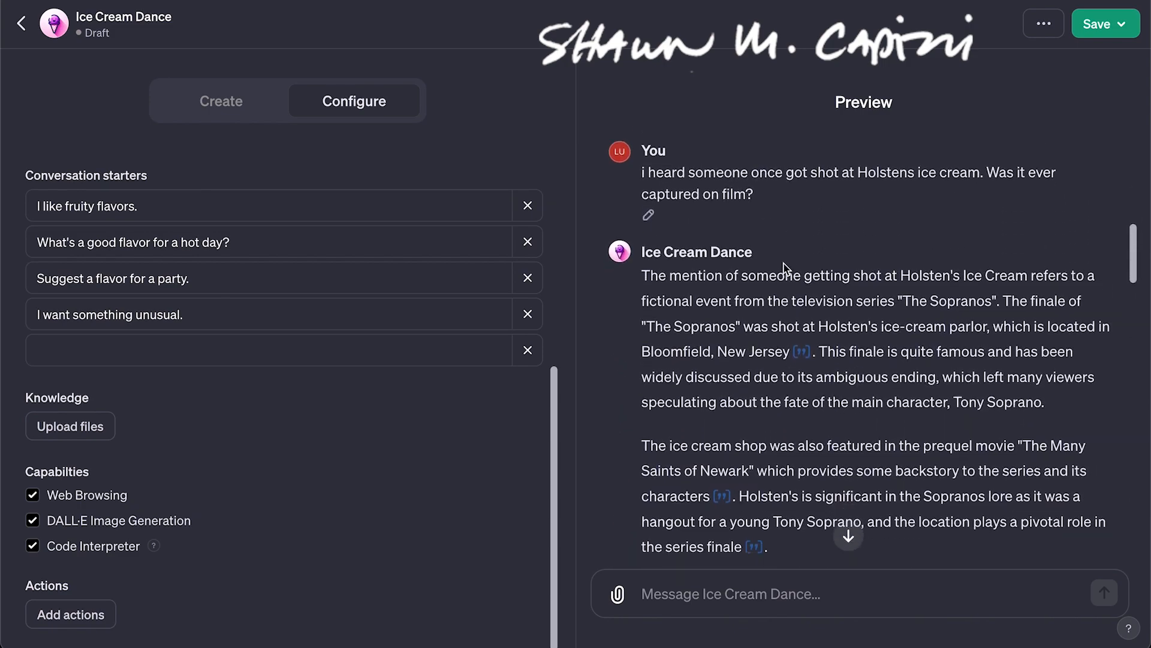
{"action": "scroll", "coordinate": [840, 276], "scroll_direction": "up", "scroll_amount": 3}
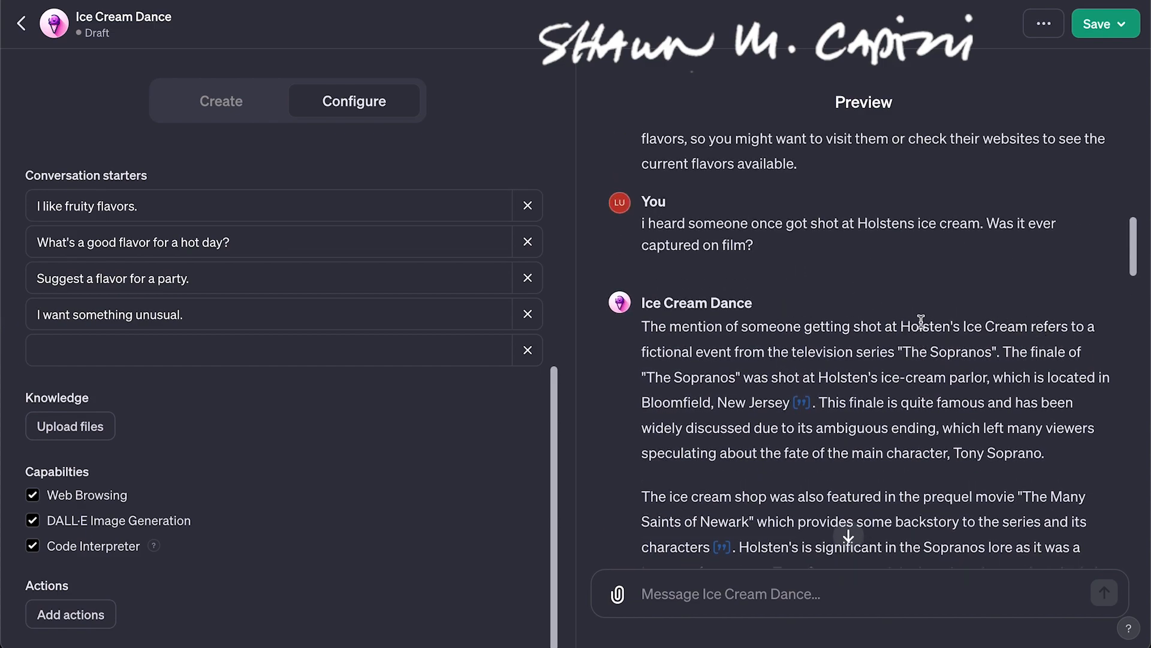
{"action": "scroll", "coordinate": [1009, 321], "scroll_direction": "down", "scroll_amount": 5}
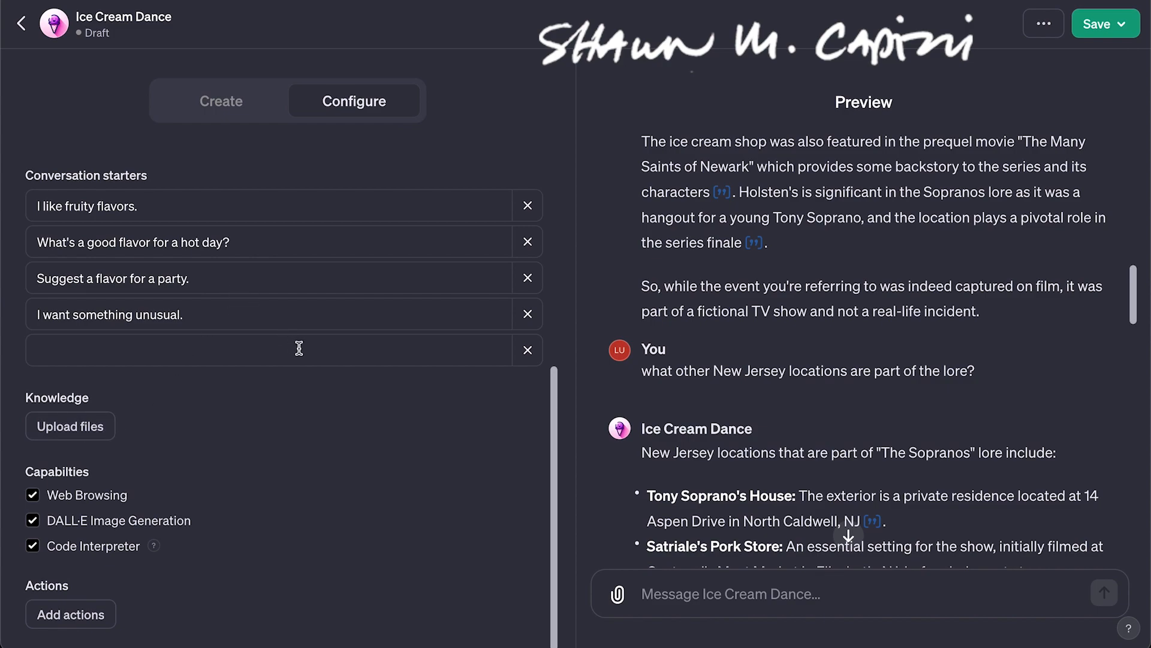
Open the publishing options for Ice Cream Dance and inspect the name and website settings of the builder profile
{"action": "scroll", "coordinate": [776, 174], "scroll_direction": "up", "scroll_amount": 15}
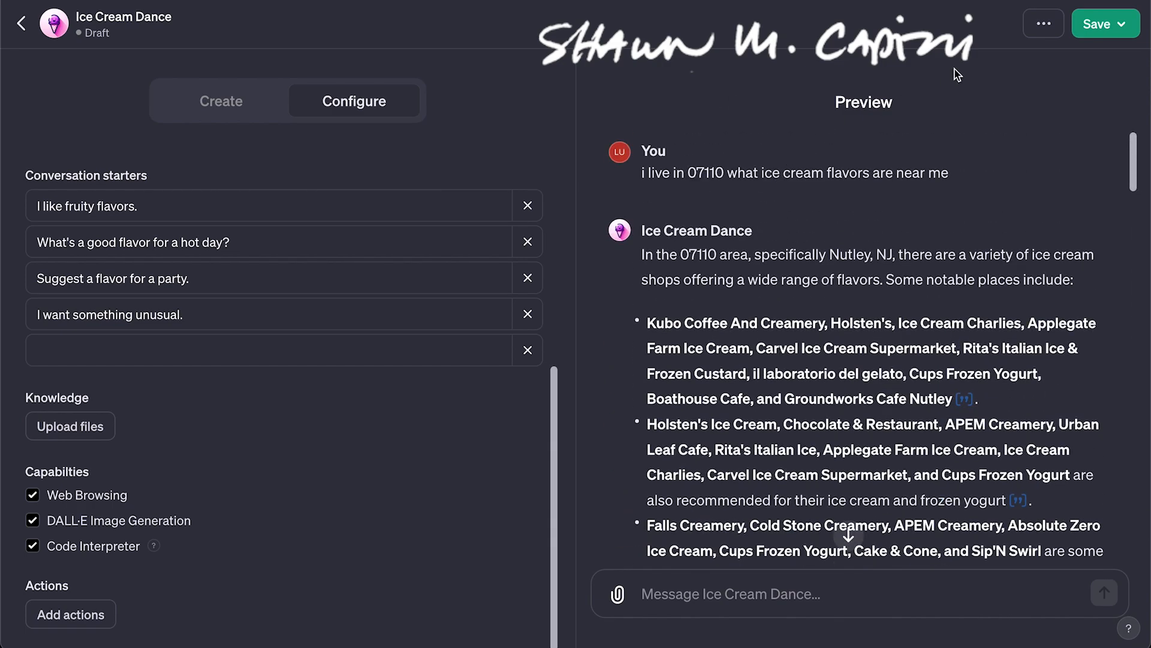
{"action": "left_click", "coordinate": [1108, 28]}
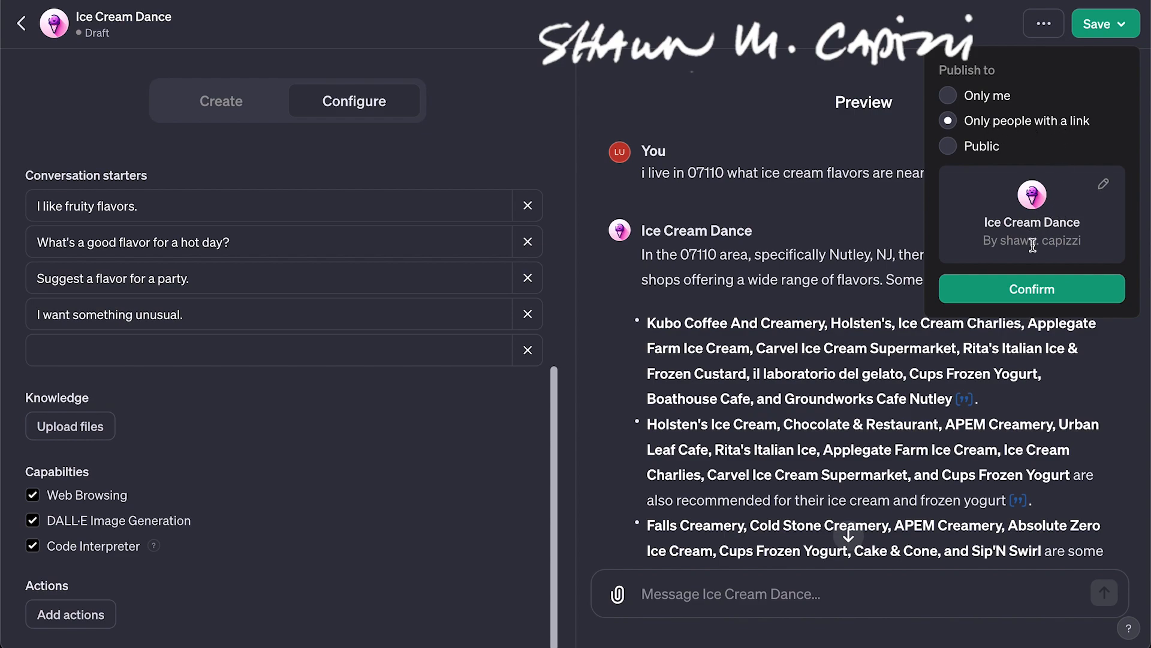
{"action": "left_click", "coordinate": [1103, 187]}
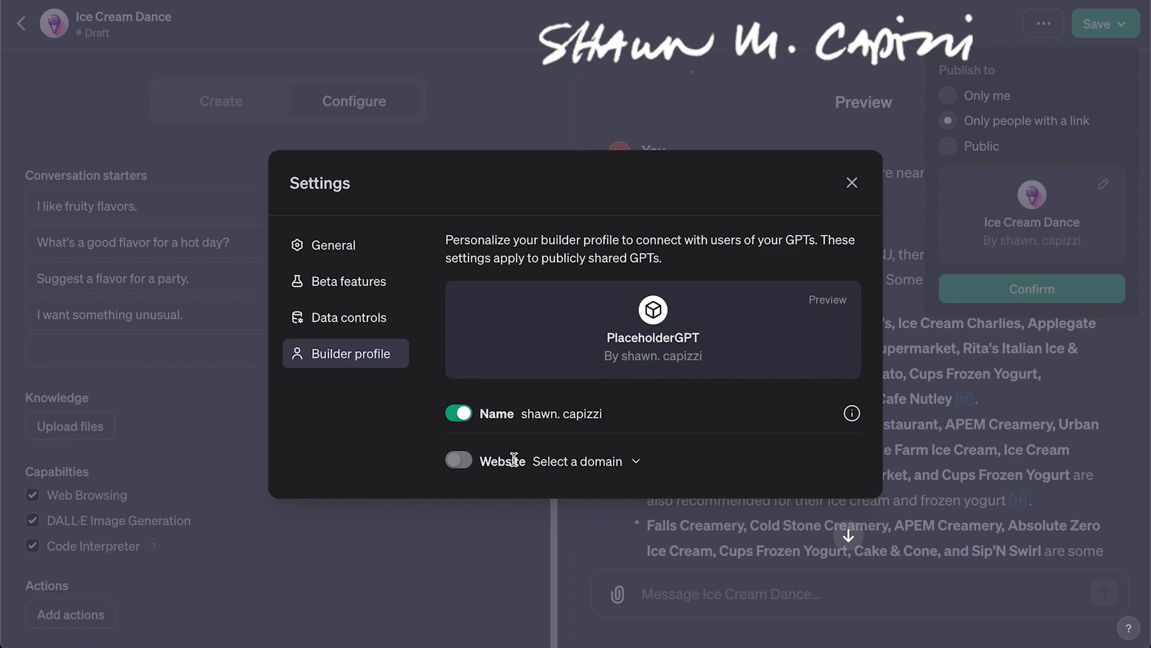
{"action": "mouse_move", "coordinate": [464, 467]}
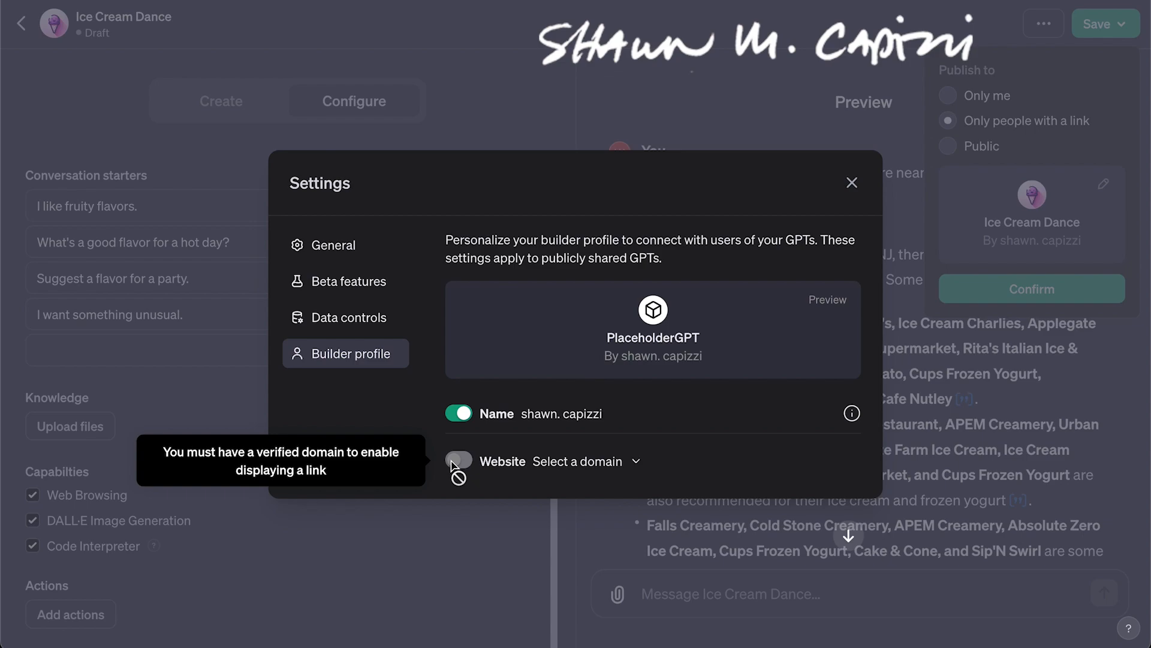
Review the data controls, beta features and general settings, and close the settings without changing anything
{"action": "left_click", "coordinate": [353, 317]}
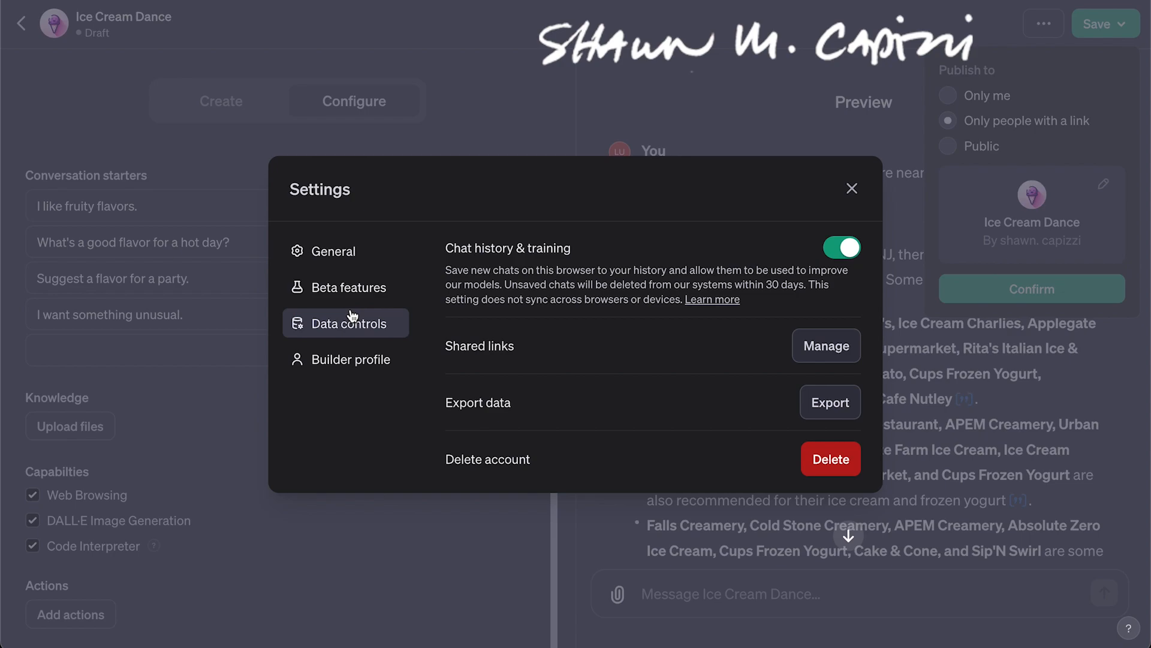
{"action": "left_click", "coordinate": [348, 289]}
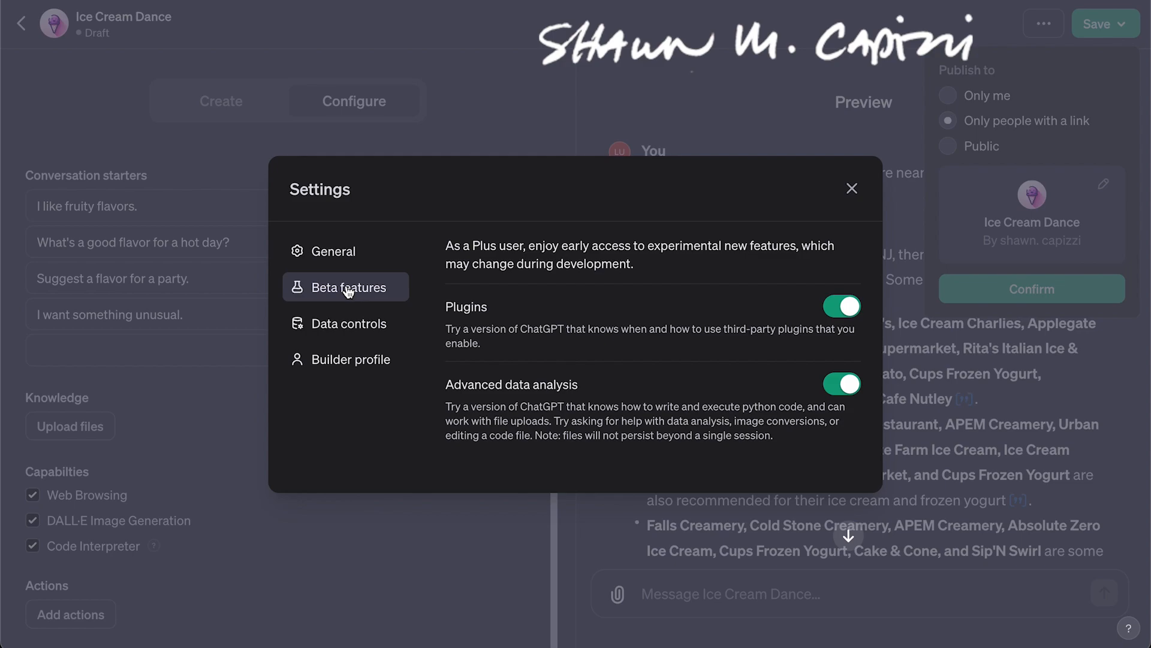
{"action": "left_click", "coordinate": [337, 255]}
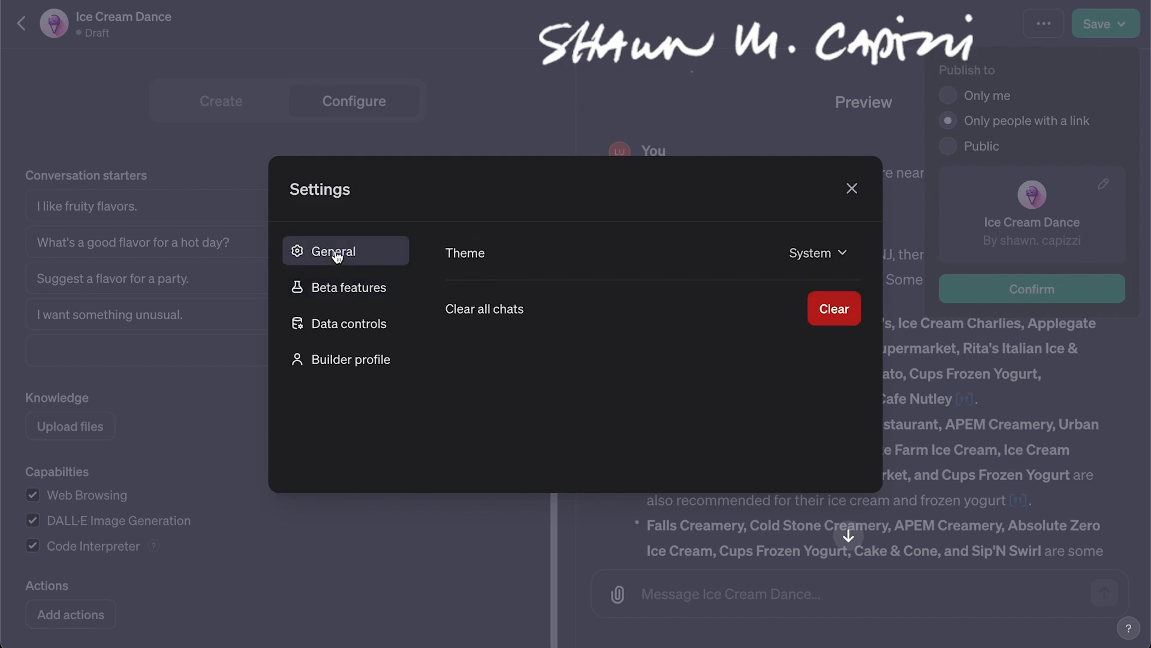
{"action": "left_click", "coordinate": [340, 284]}
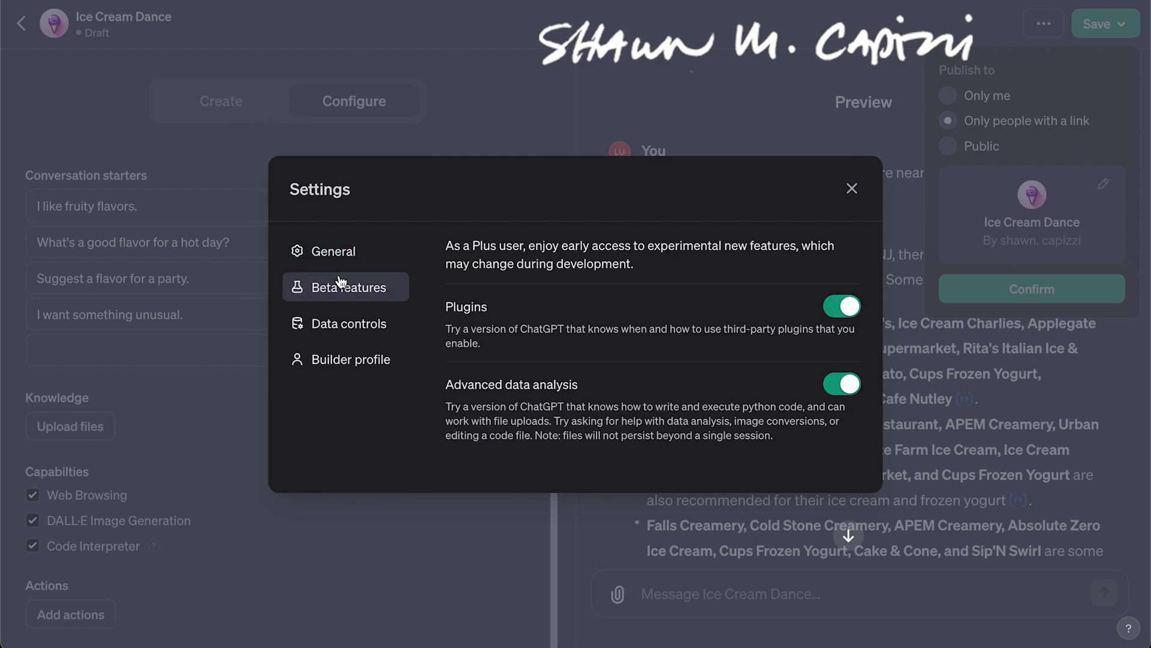
{"action": "left_click", "coordinate": [342, 321]}
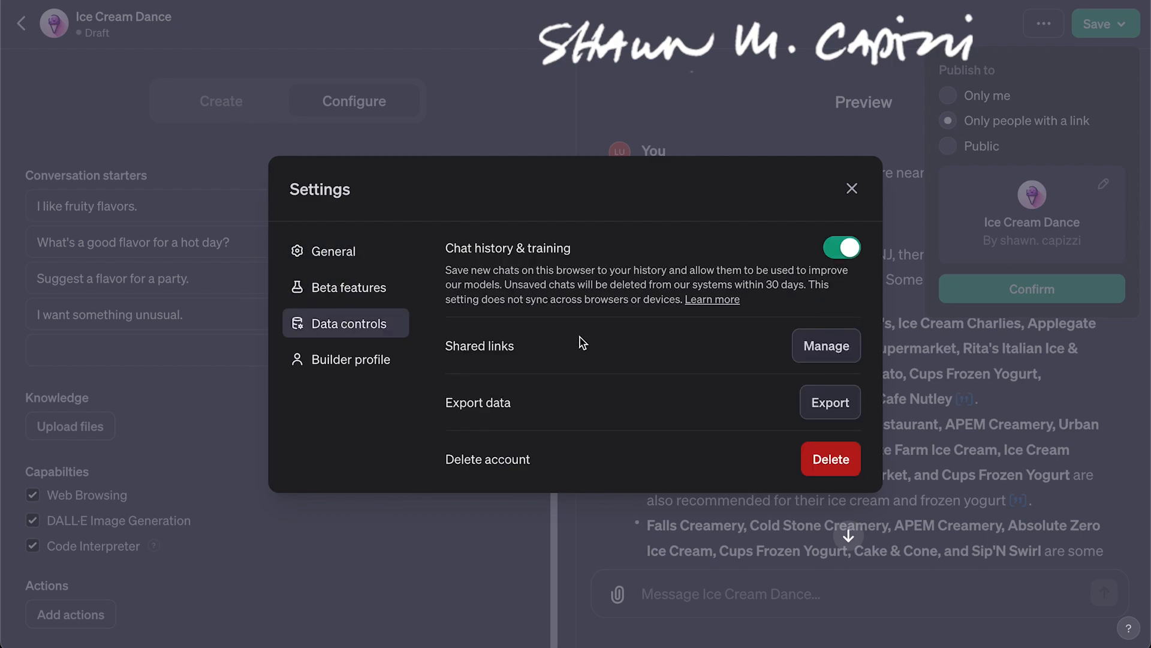
{"action": "left_click", "coordinate": [852, 189]}
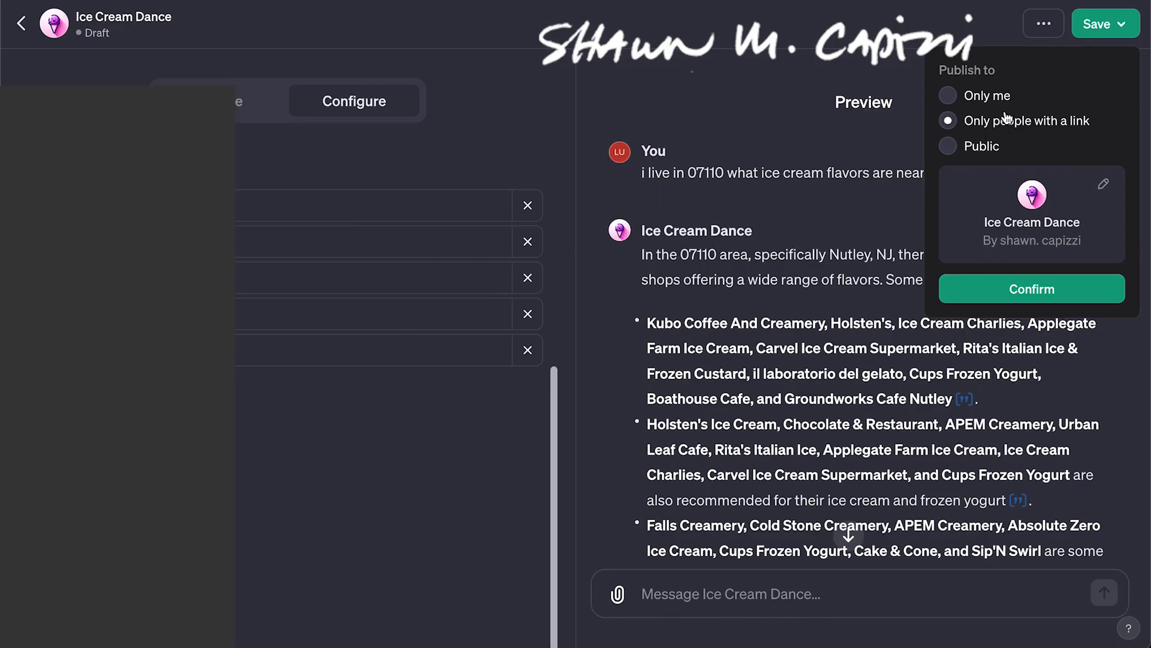
Publish Ice Cream Dance to only people with a link, and dismiss the GPTs introduction
{"action": "left_click", "coordinate": [1048, 292]}
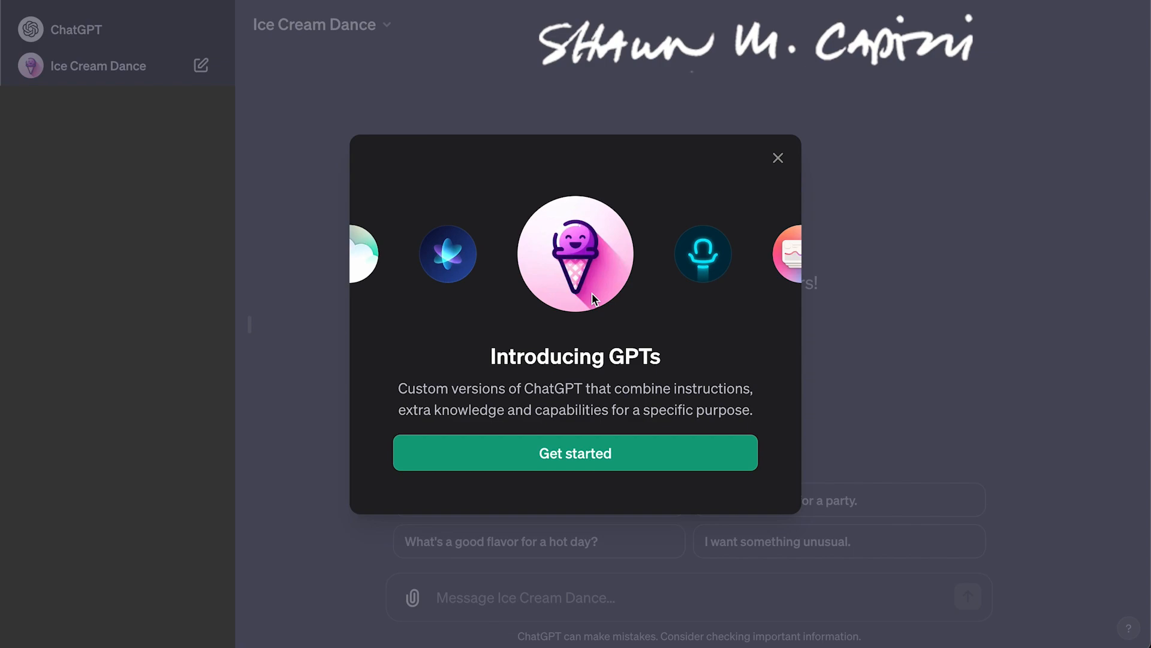
{"action": "left_click", "coordinate": [777, 159]}
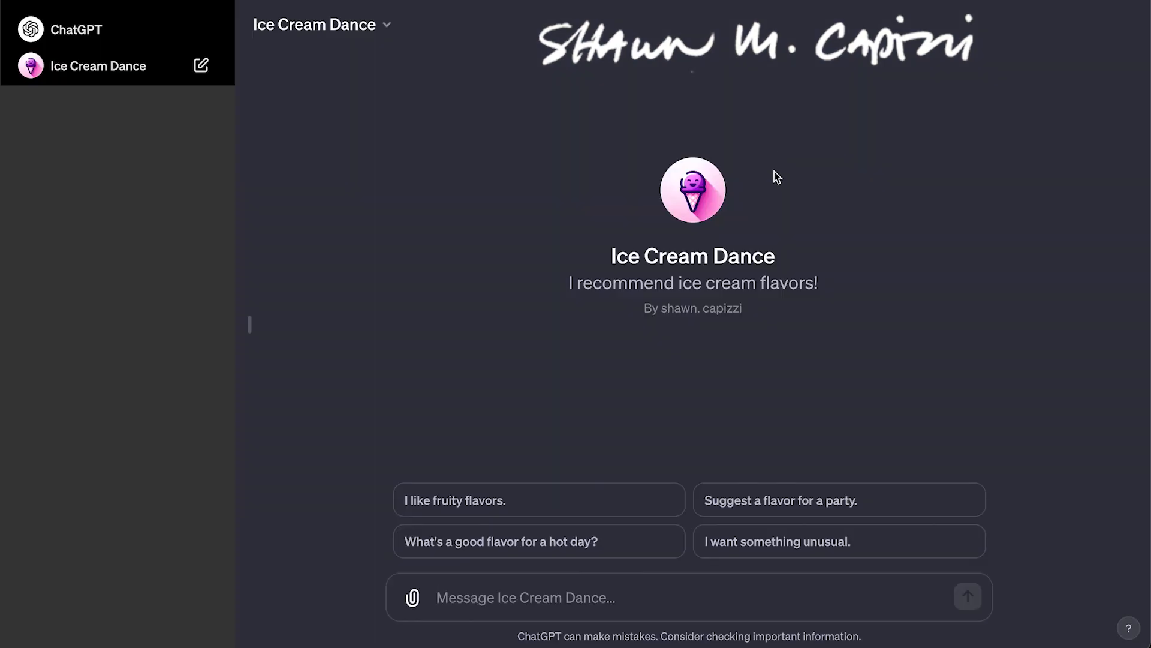